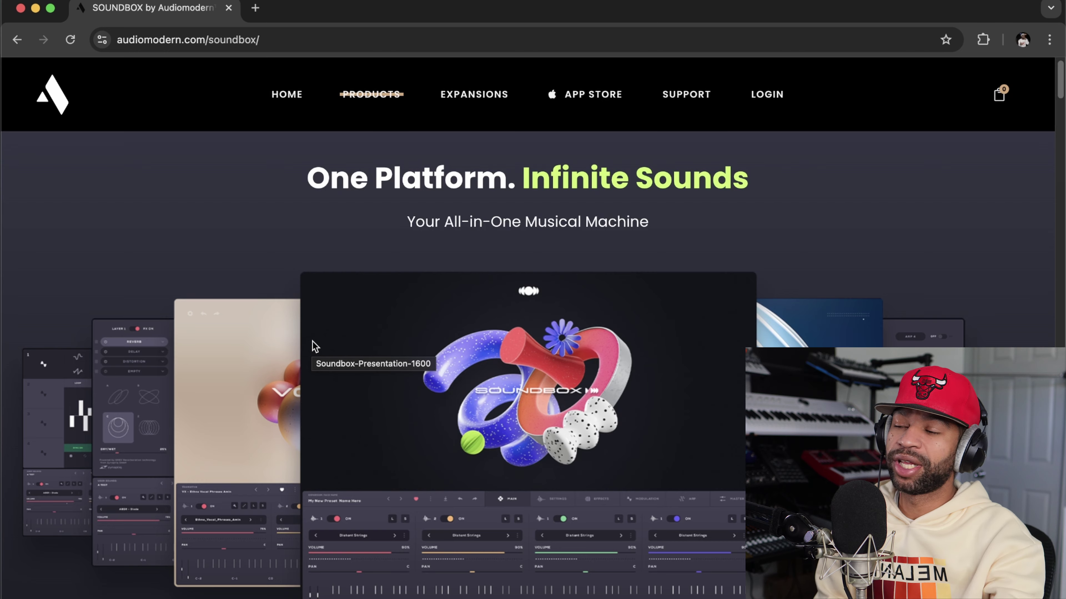
- Look over the Soundbox product page down to its collection of expansion packs
scroll(361, 315, down, 10)
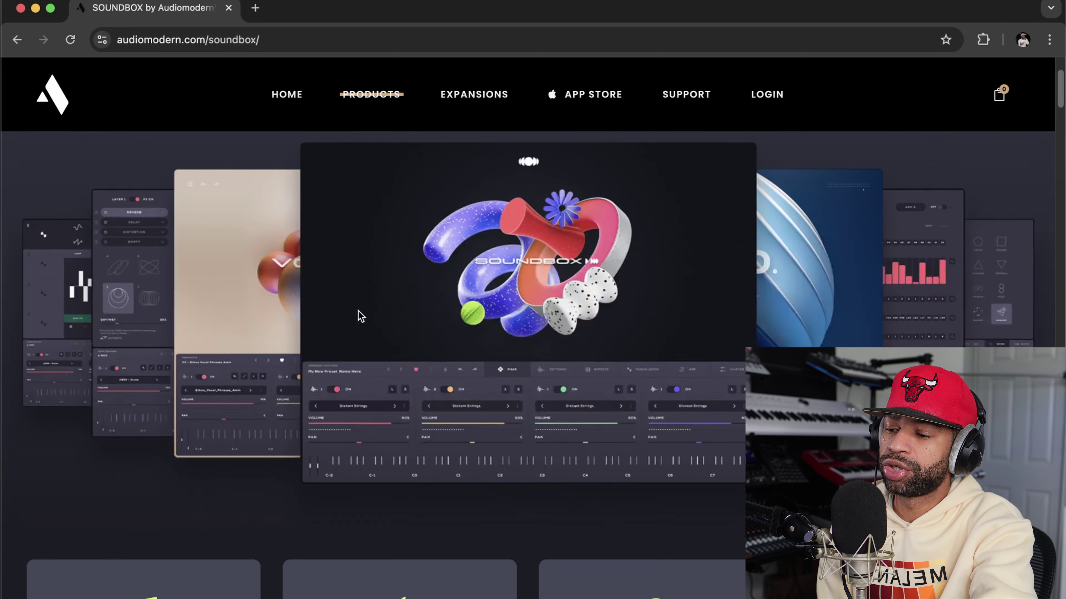
scroll(361, 315, down, 15)
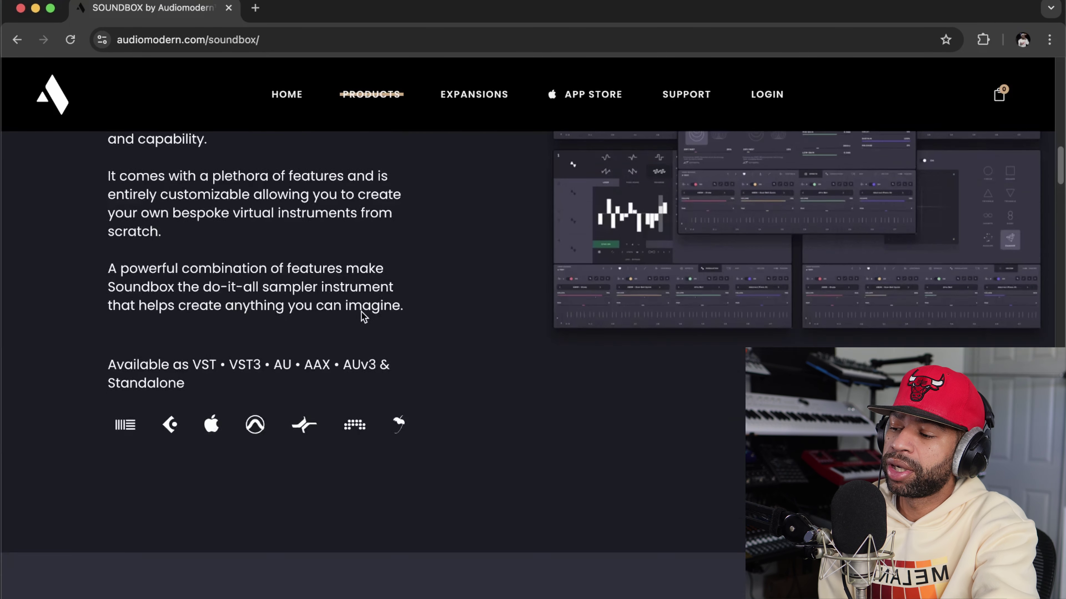
scroll(361, 316, down, 6)
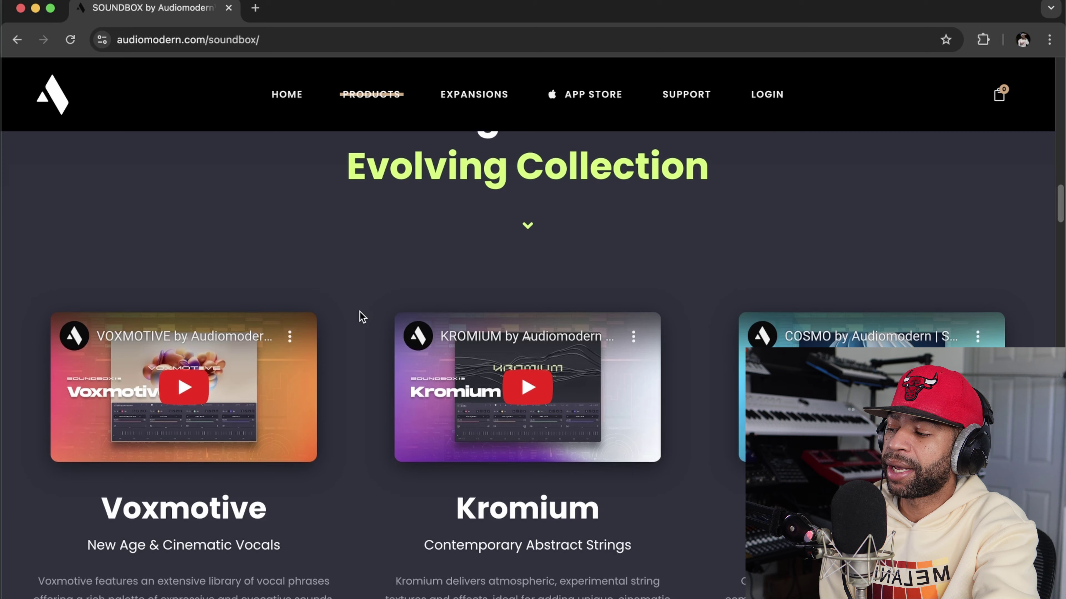
scroll(361, 316, down, 3)
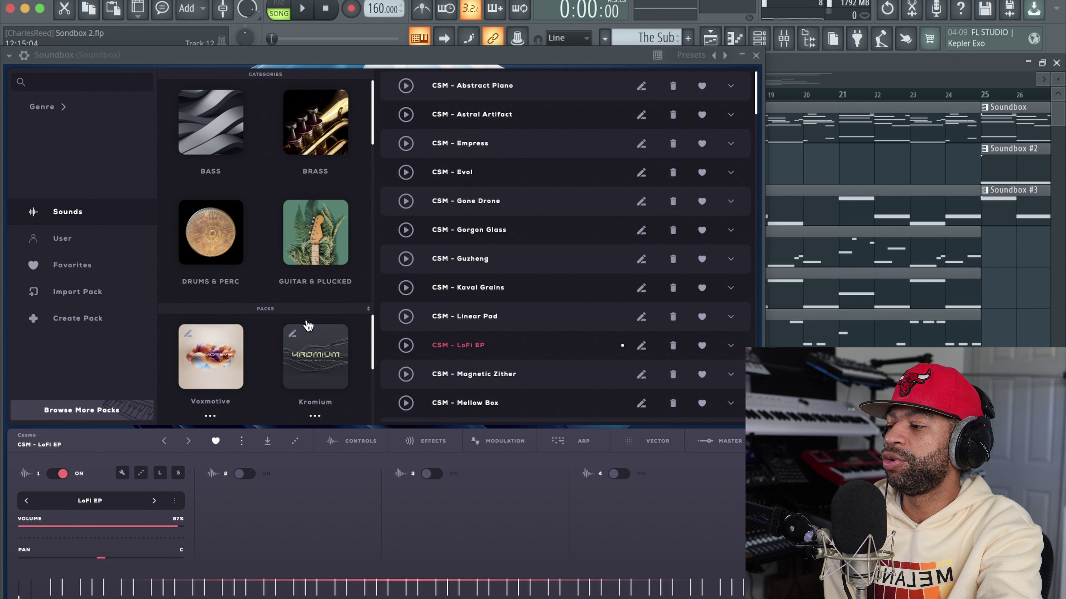
- Switch to Soundbox in FL Studio and look through the installed sound packs, including Voxmotive, Kromium and Cosmo
scroll(275, 352, down, 3)
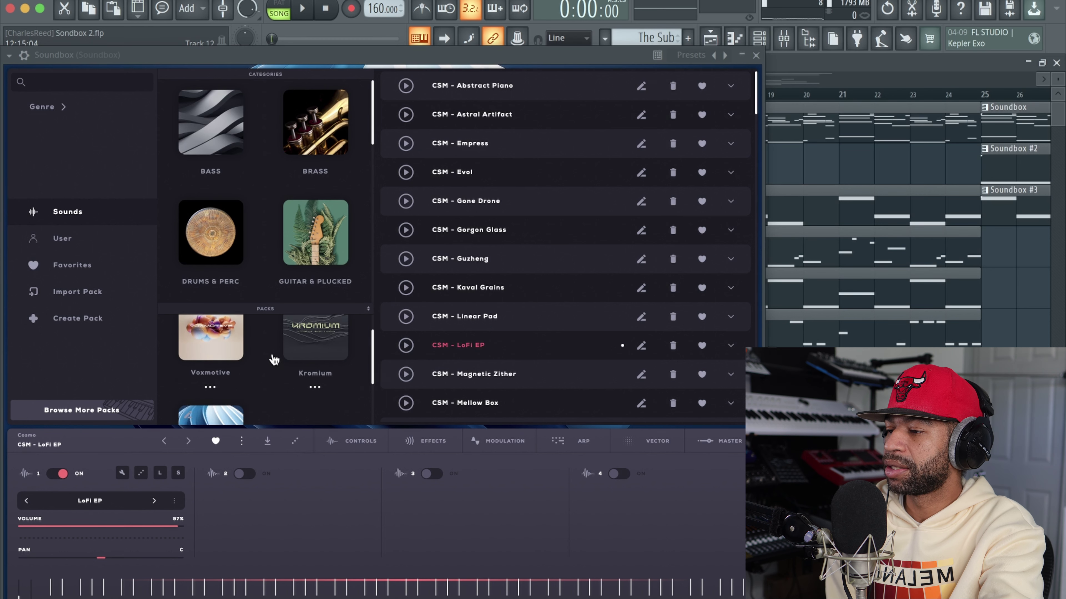
scroll(261, 371, up, 1)
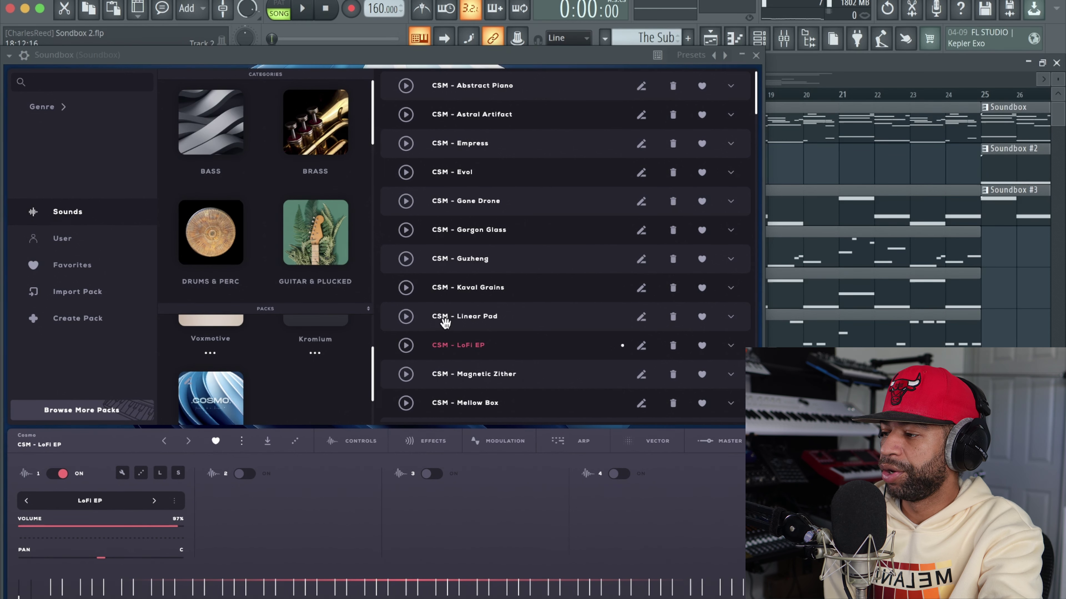
scroll(332, 374, up, 2)
scroll(329, 376, up, 2)
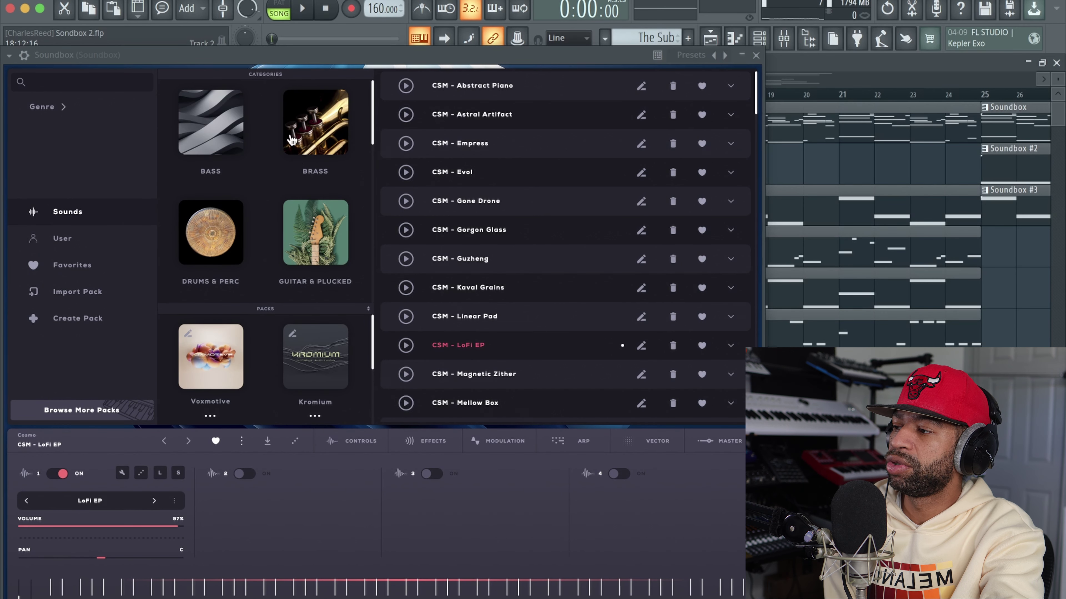
- Filter the Soundbox presets by the Guitar & Plucked category, then by Brass
click(301, 233)
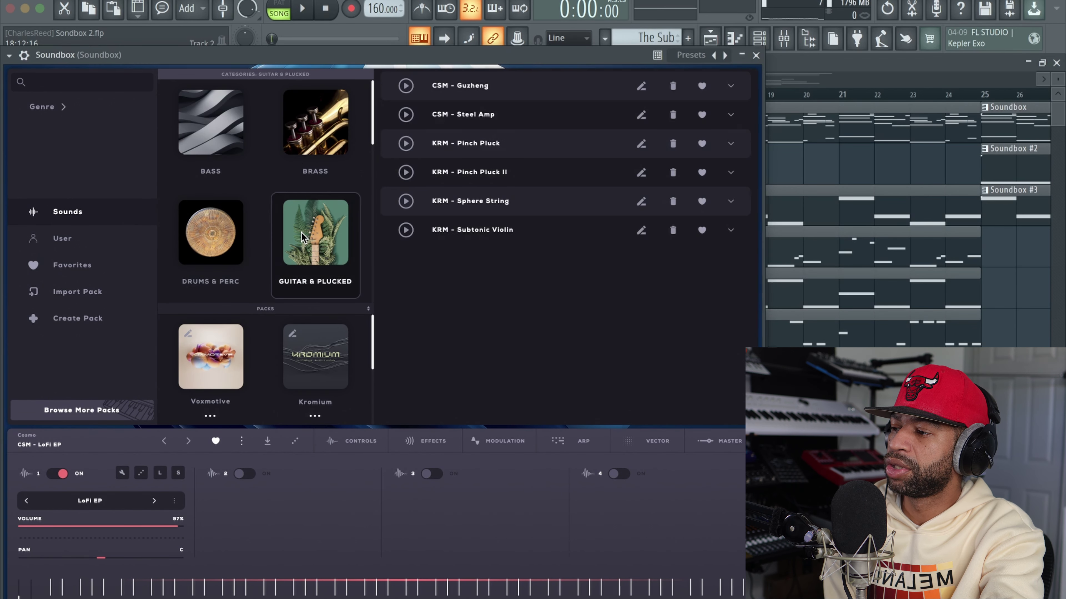
scroll(303, 239, down, 1)
scroll(301, 241, up, 1)
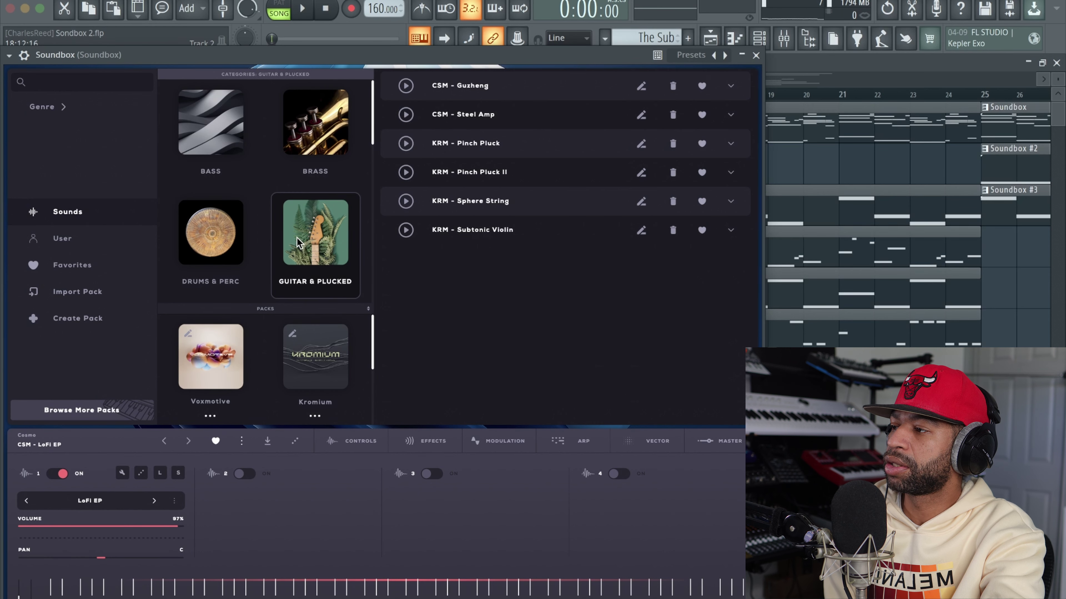
click(296, 141)
scroll(264, 197, down, 6)
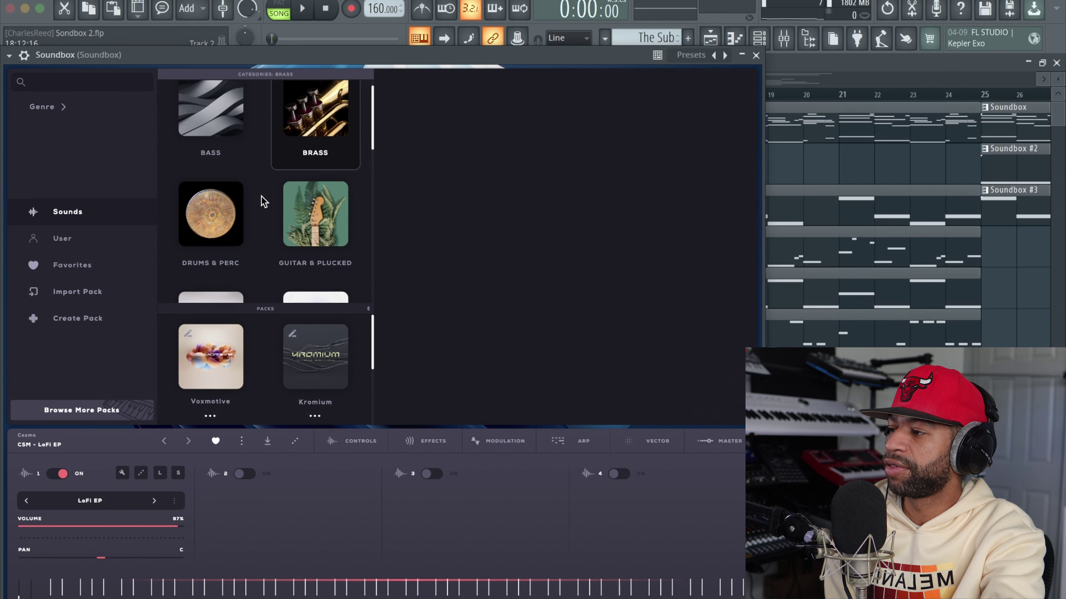
- Look through the presets in the Mallets, Pads, and Piano & Keys categories
click(227, 181)
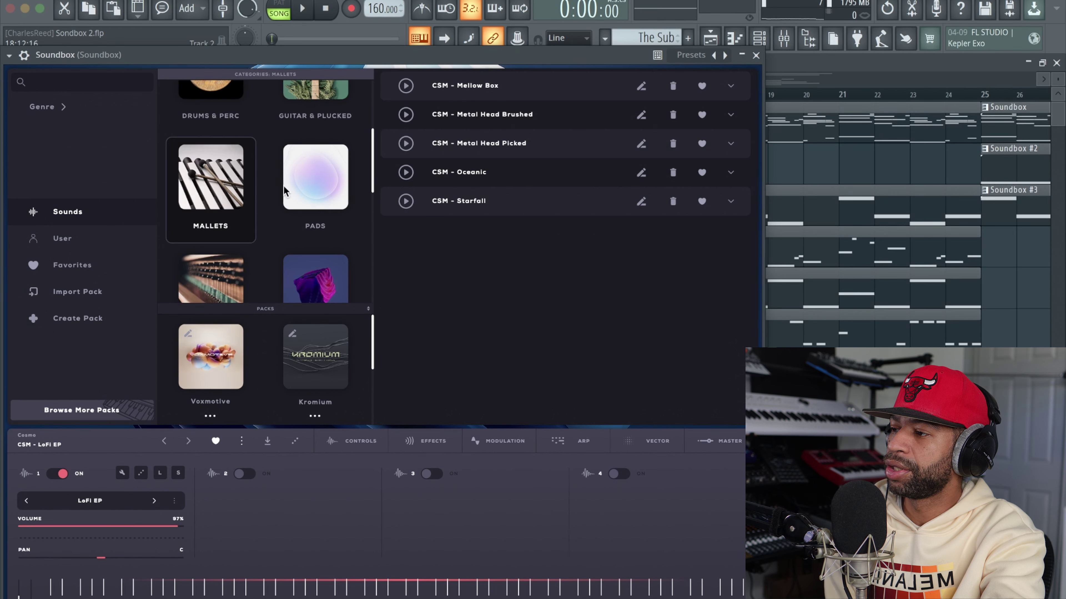
click(302, 194)
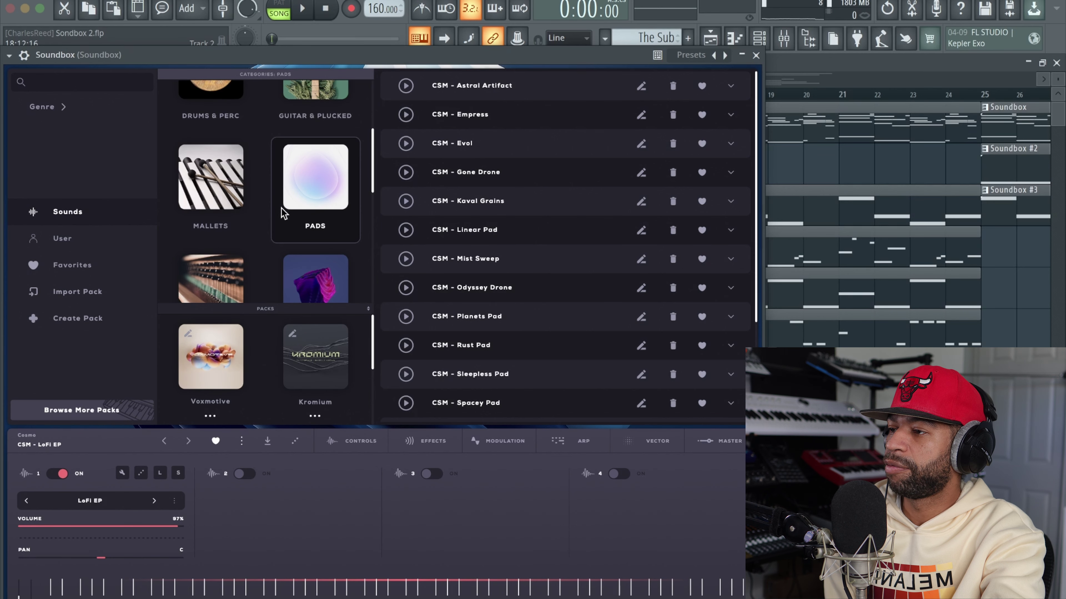
scroll(282, 212, down, 1)
click(226, 257)
scroll(244, 252, down, 1)
scroll(503, 228, down, 6)
scroll(495, 236, down, 3)
- Filter the presets by the FX category and look through them, then collapse and reopen the preset browser
click(312, 234)
scroll(479, 262, down, 1)
scroll(481, 261, up, 3)
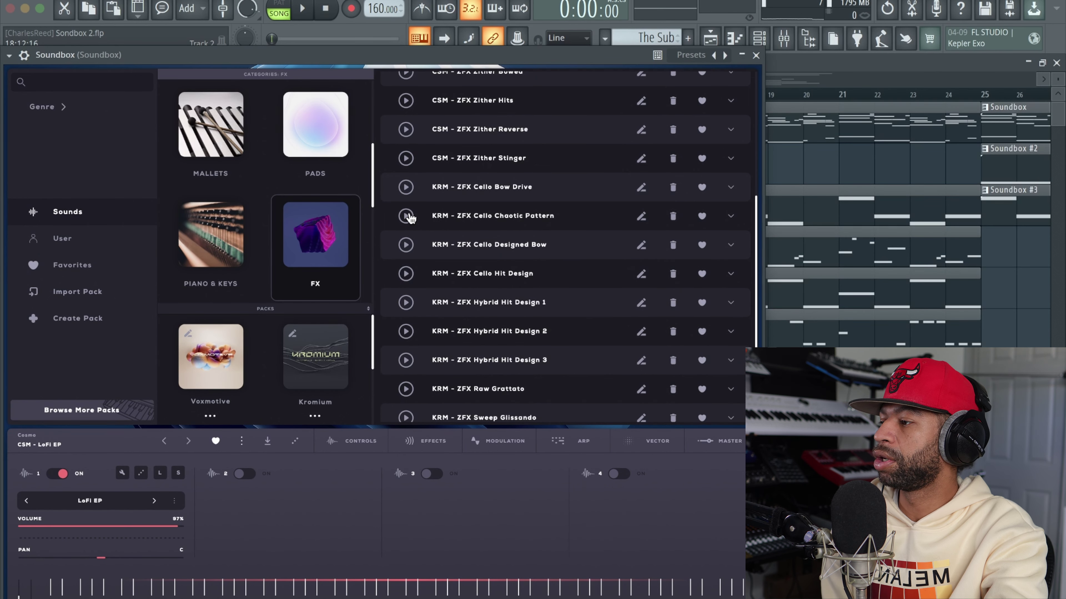
click(63, 445)
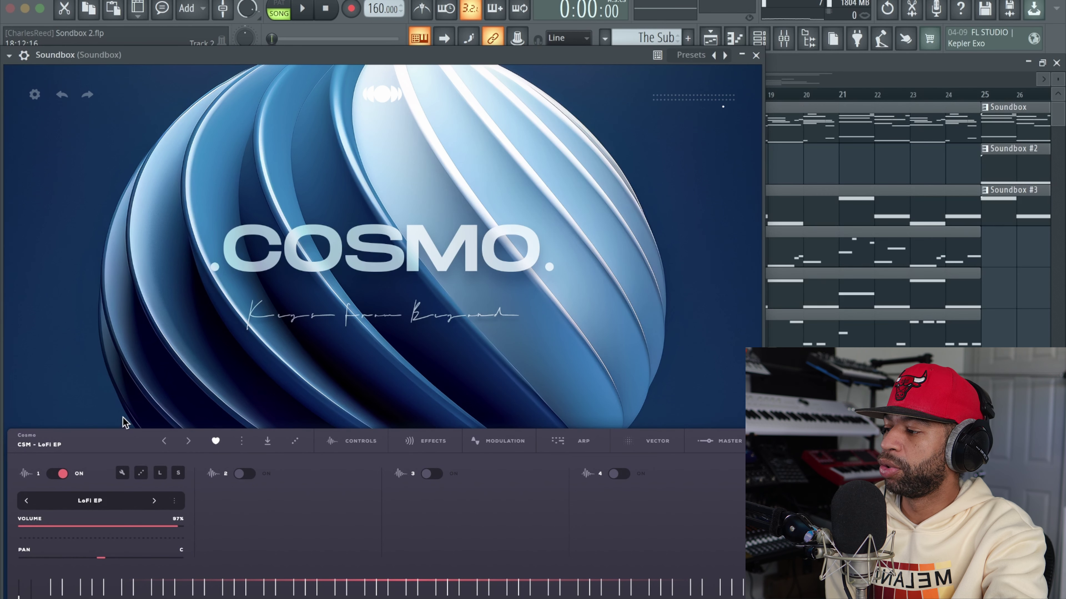
click(59, 446)
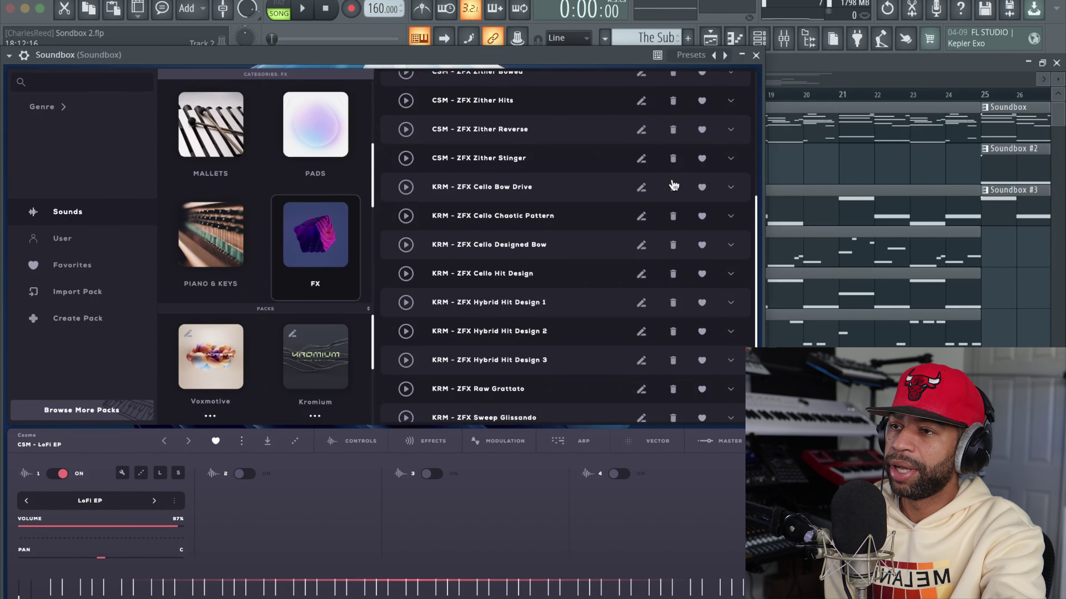
- Minimize the Soundbox window and play back the arrangement with playlist auto-scrolling turned on, then stop playback
click(742, 55)
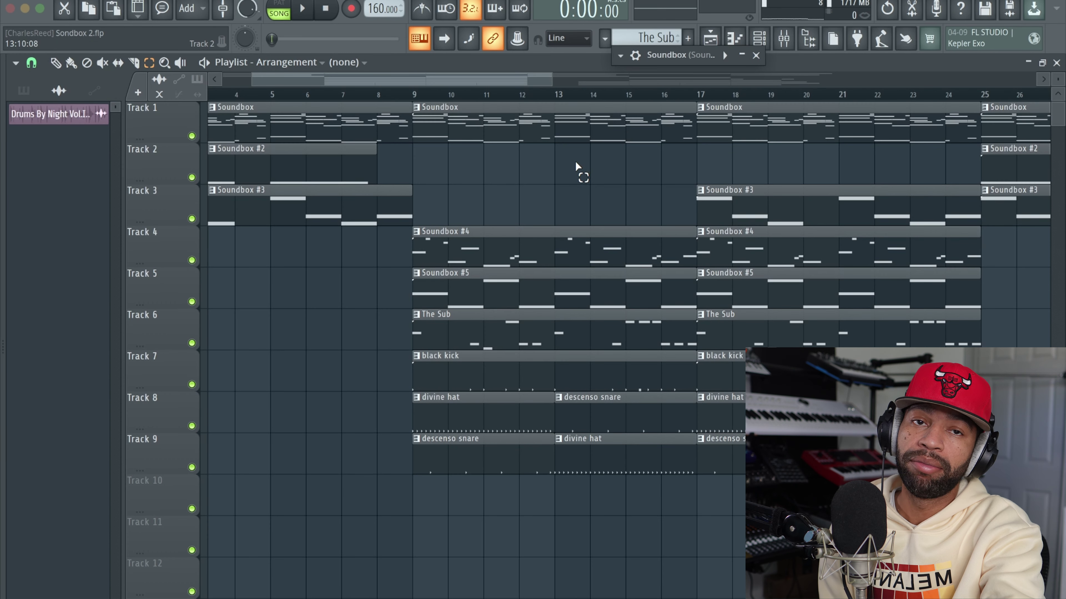
click(302, 10)
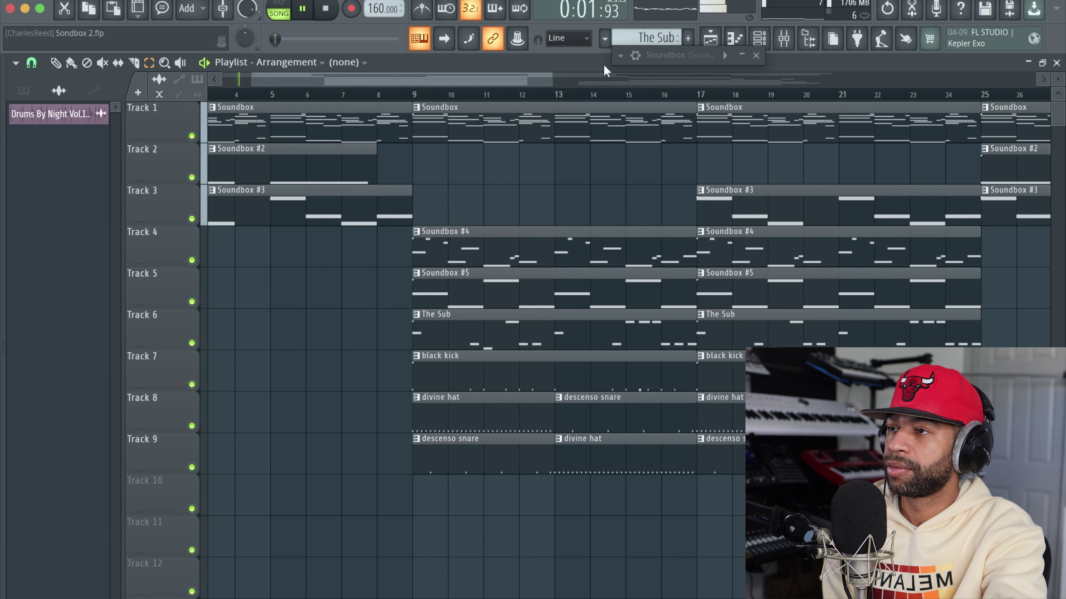
click(449, 41)
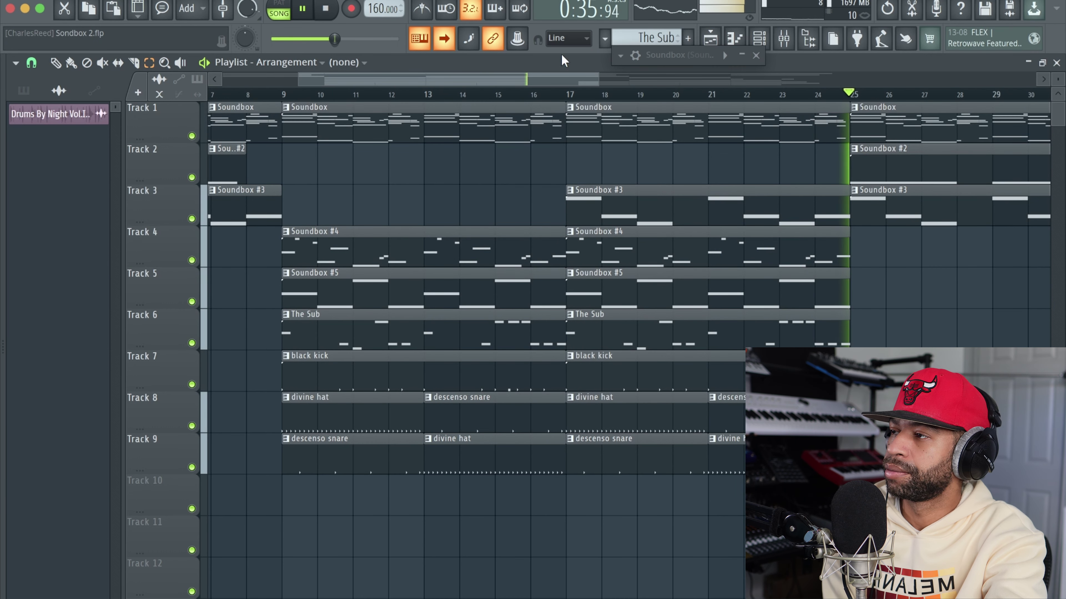
click(325, 10)
- Show the mixer and restore the minimized Soundbox window
click(783, 39)
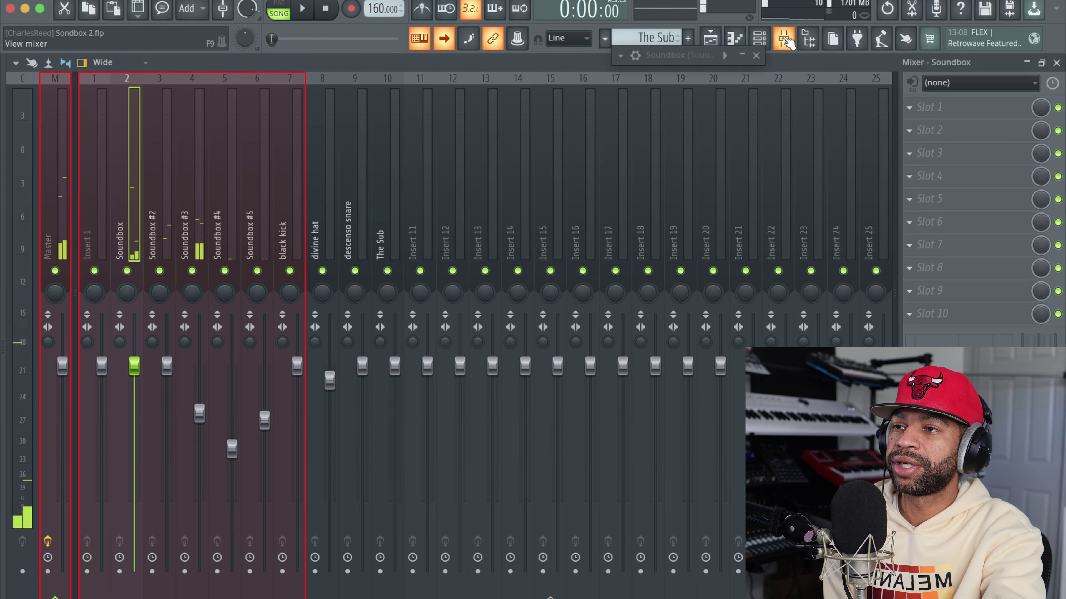
click(741, 55)
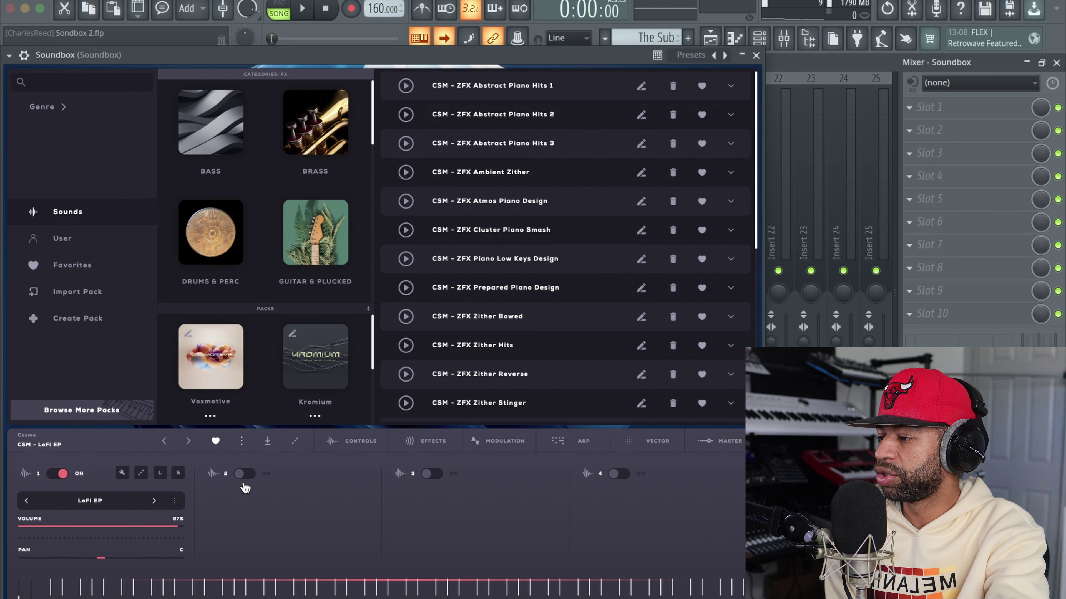
- Turn on layer 2 of the LoFi EP preset and load the Atmos Piano Design sound into it
click(247, 473)
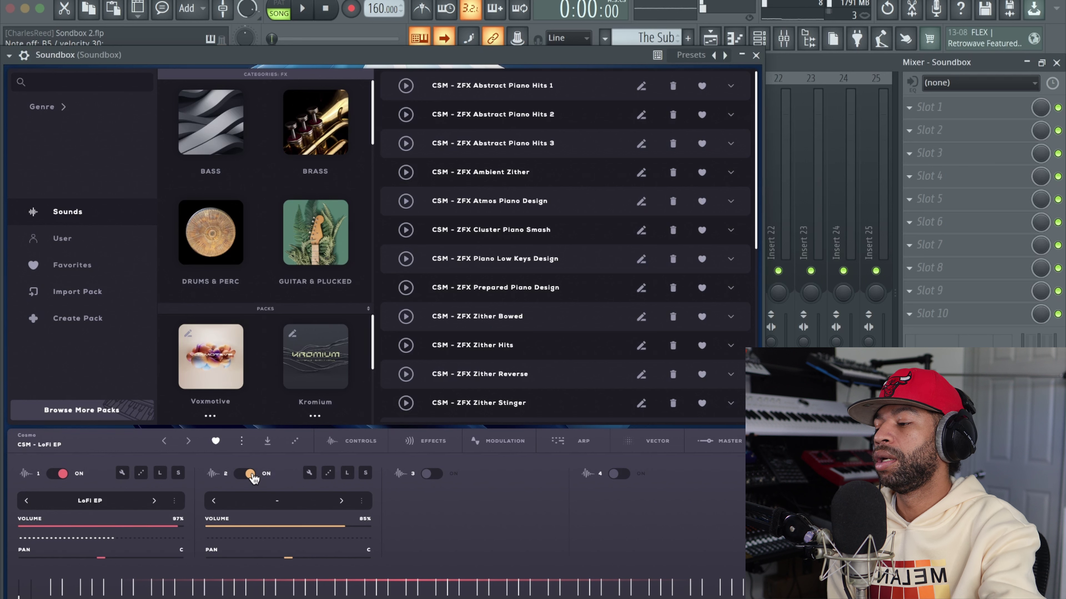
click(298, 506)
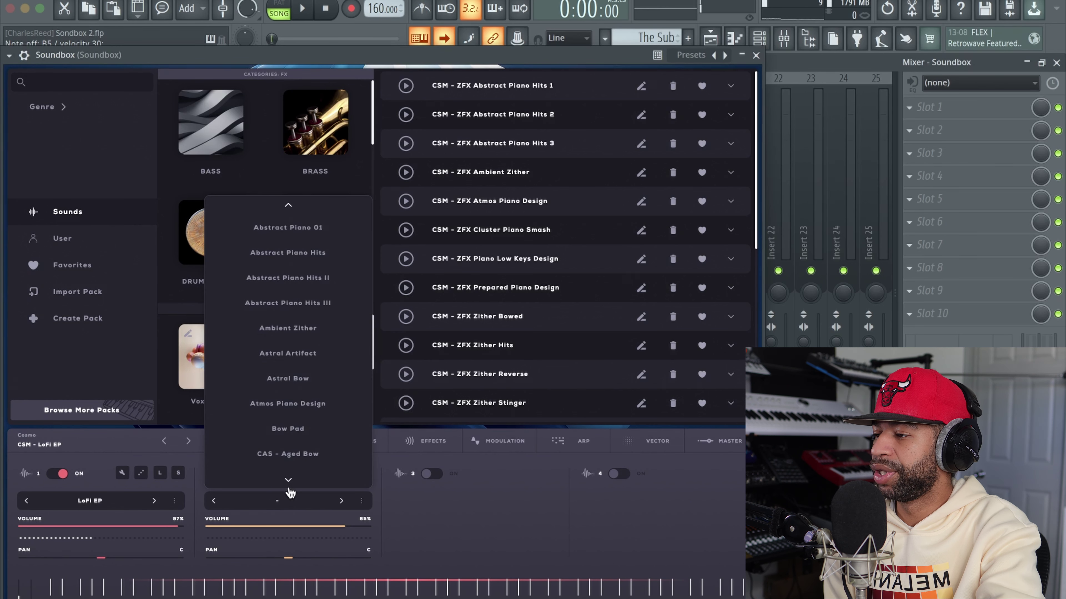
scroll(303, 380, down, 1)
click(302, 399)
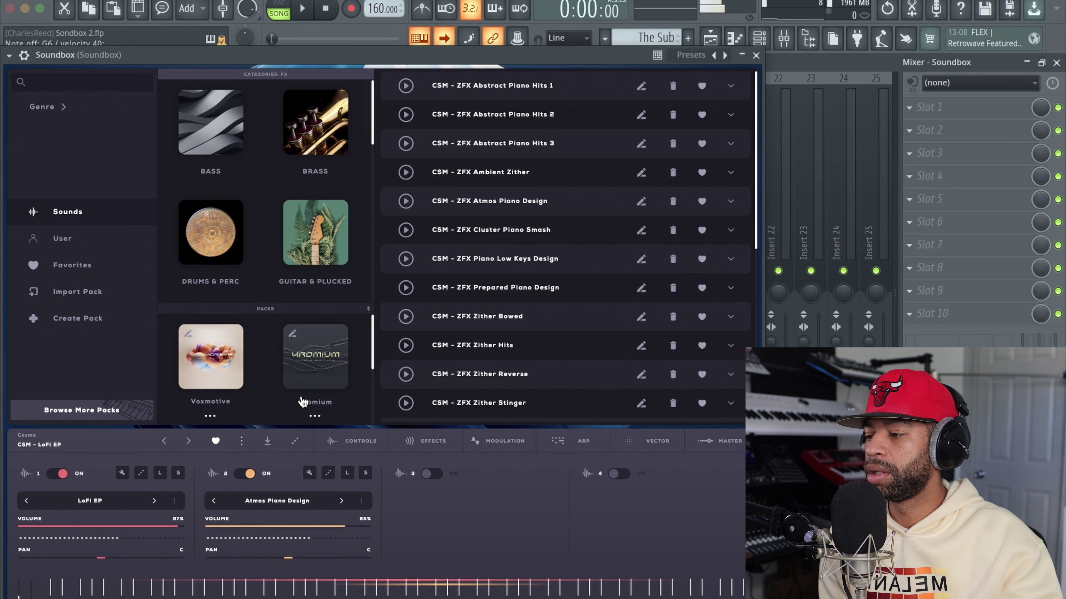
- Change the layer 2 sound to CAS - Scrape Violin I, then turn layer 2 off
click(315, 503)
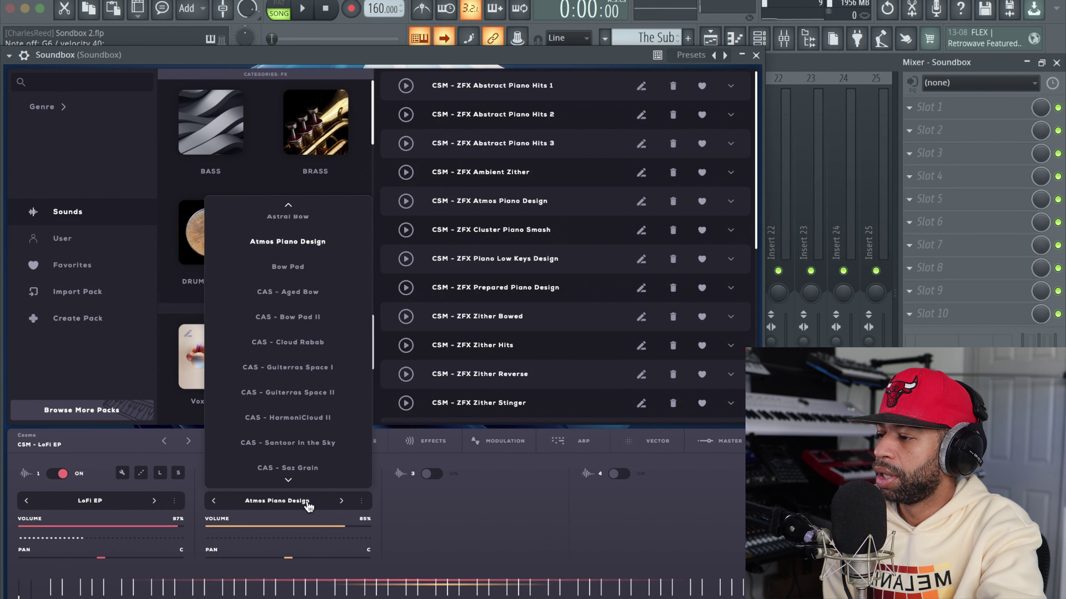
scroll(305, 396, down, 2)
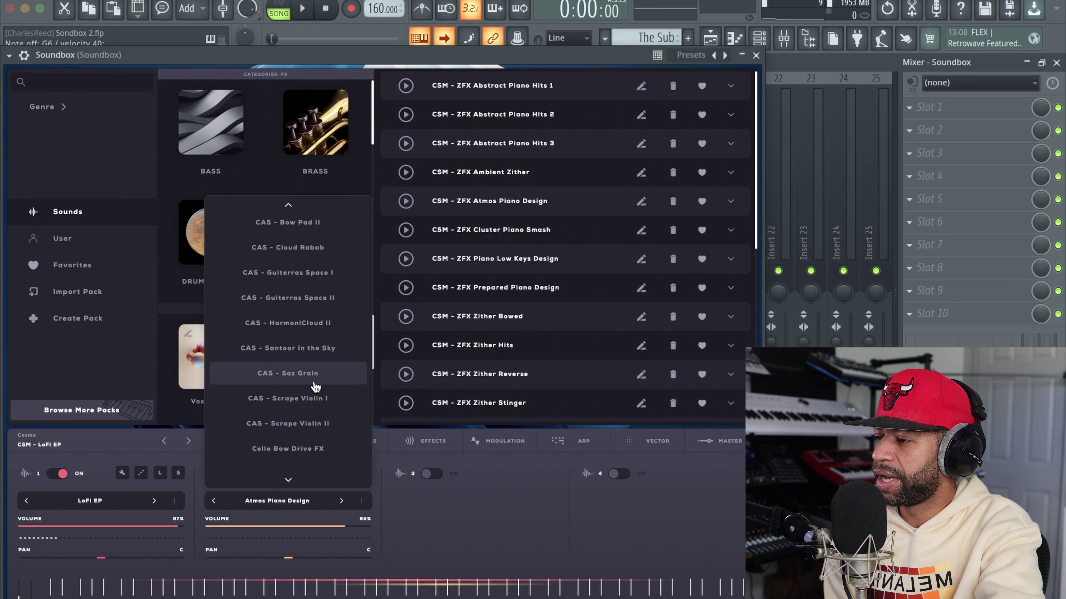
click(306, 398)
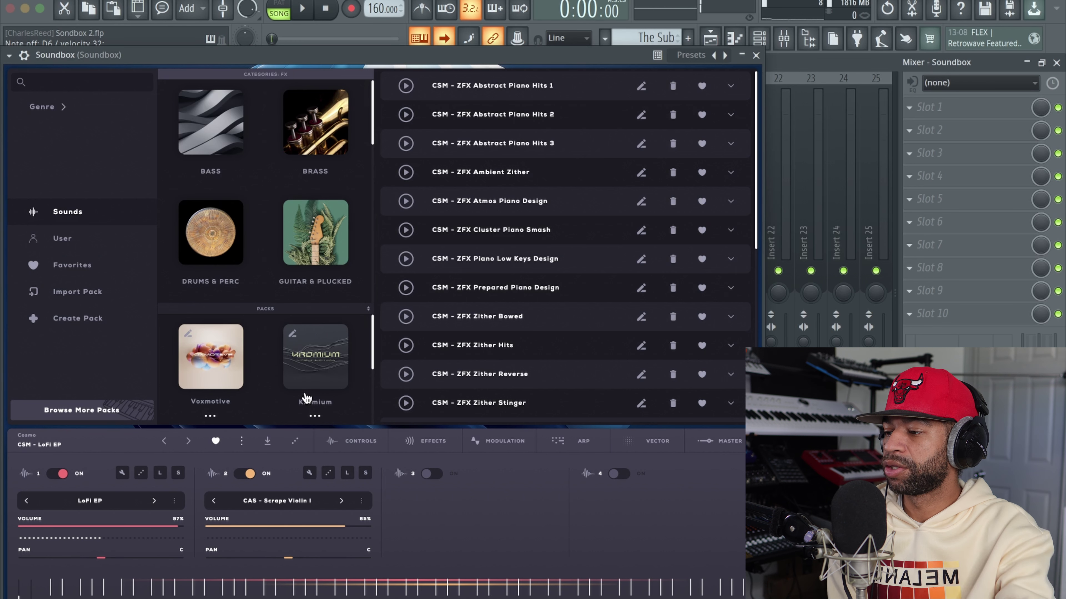
click(242, 475)
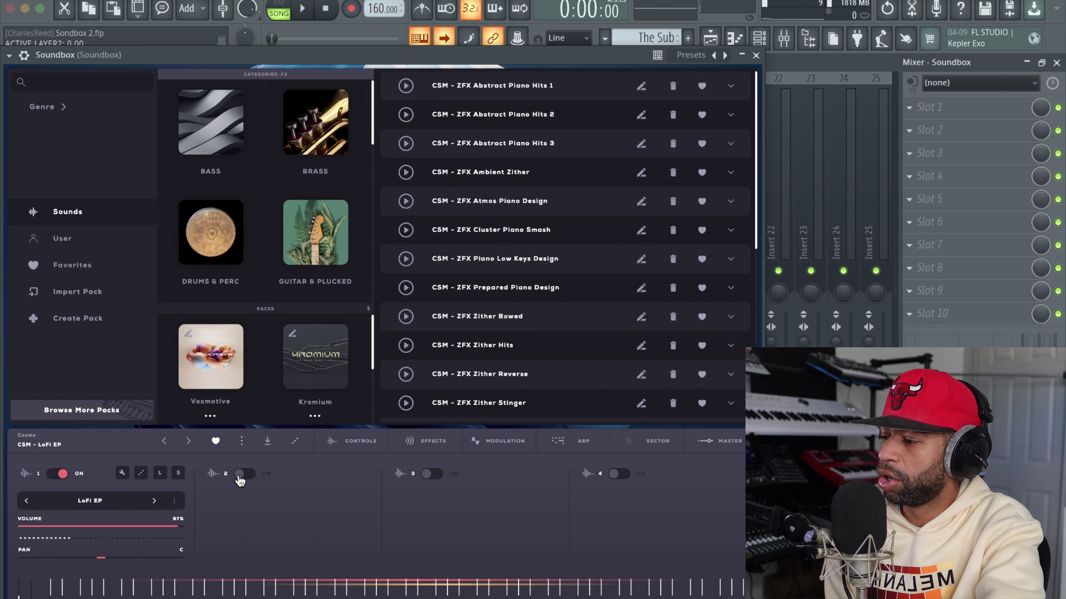
- Collapse and reopen the preset browser, then mark the CSM - ZFX Ambient Zither preset as a favorite
click(242, 443)
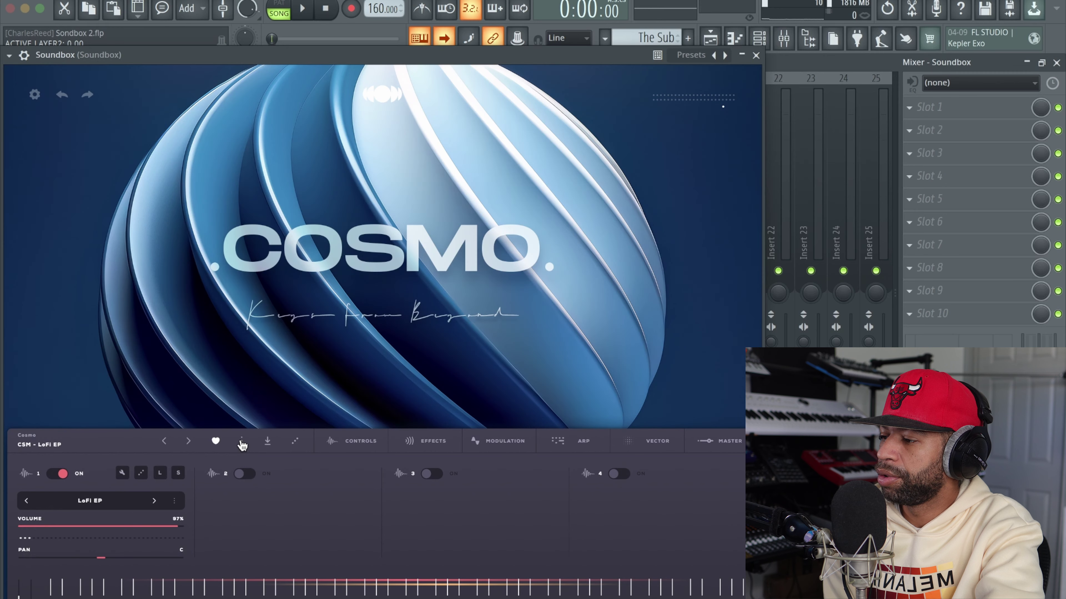
click(242, 444)
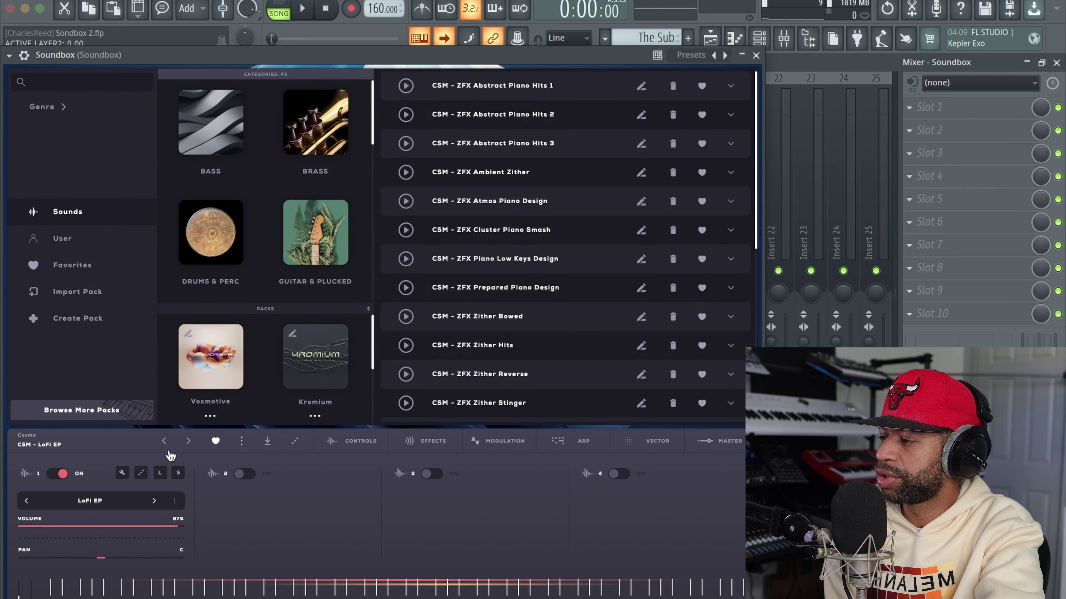
click(55, 442)
click(55, 444)
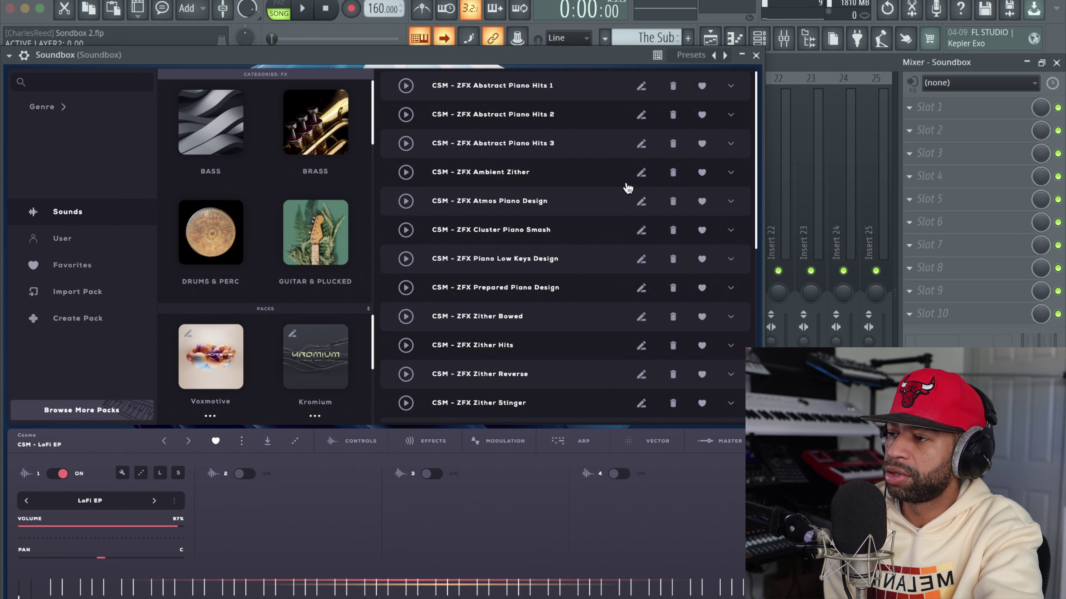
click(700, 174)
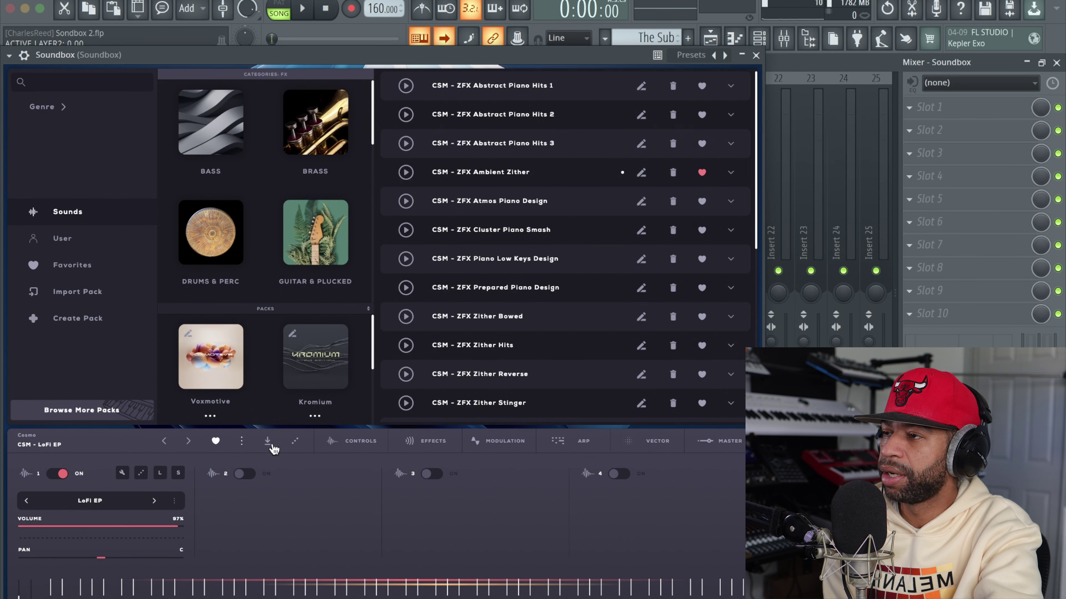
- Show the layer controls and try octave shifts of -12, -24 and 12 semitones on layer 1
click(347, 442)
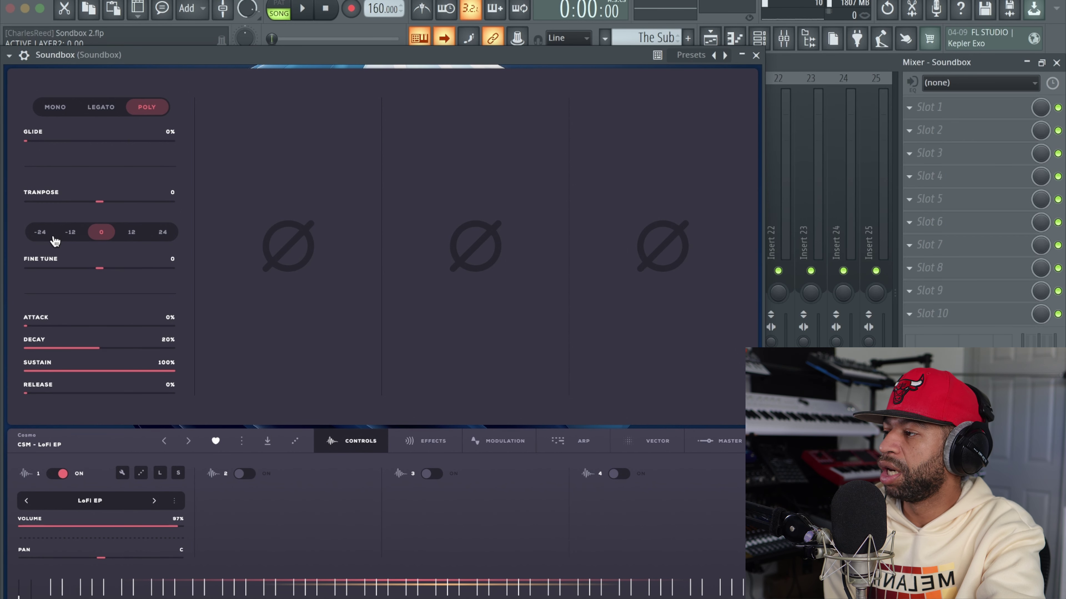
click(72, 235)
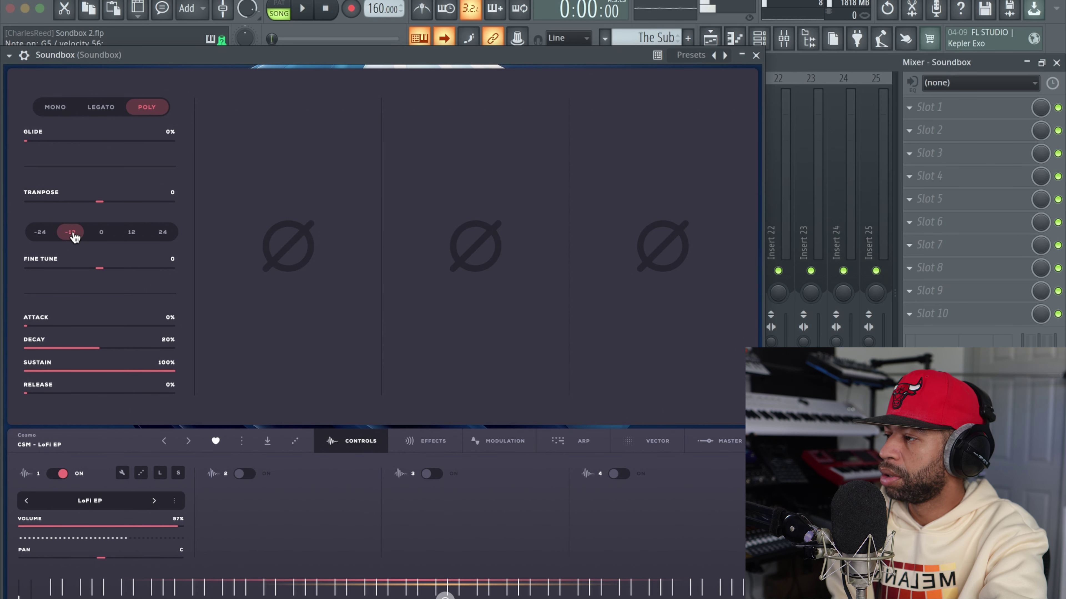
click(46, 235)
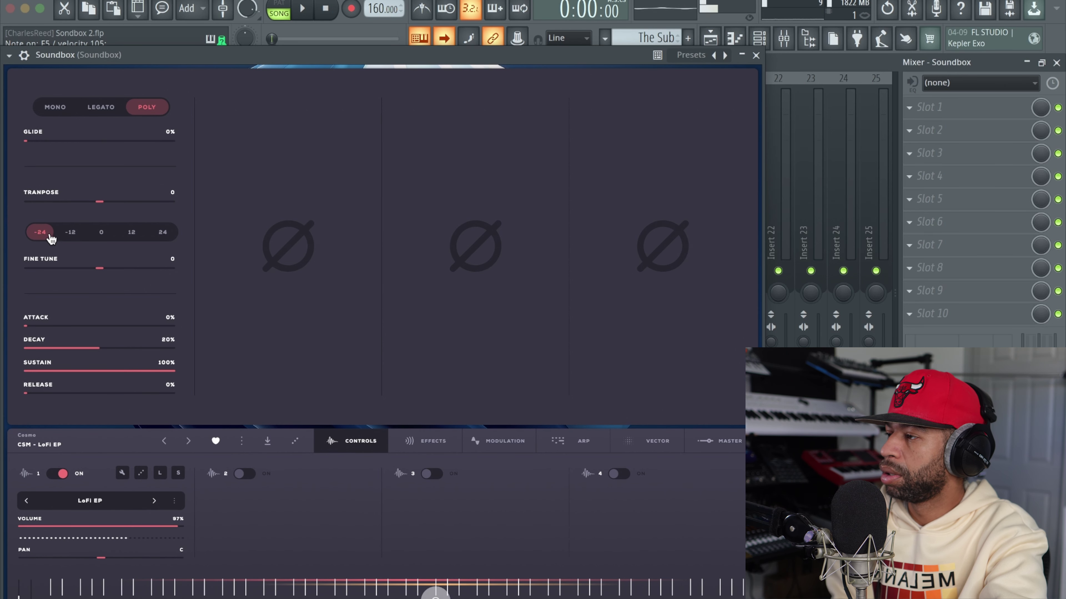
click(127, 236)
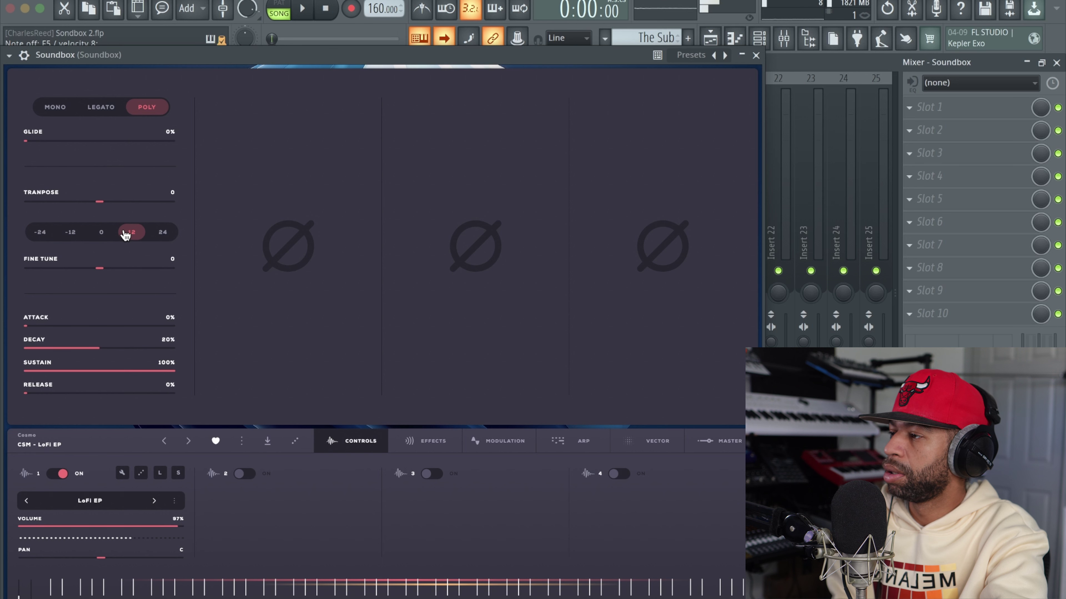
- Reset layer 1's octave shift to 0, then view the effect types available for its third effect slot
click(101, 233)
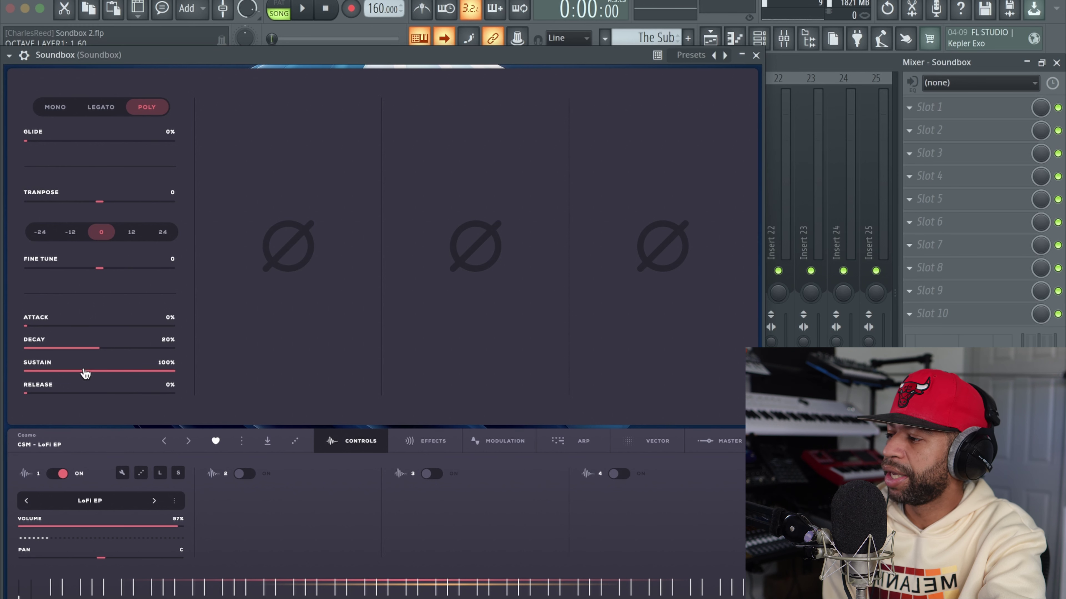
click(429, 448)
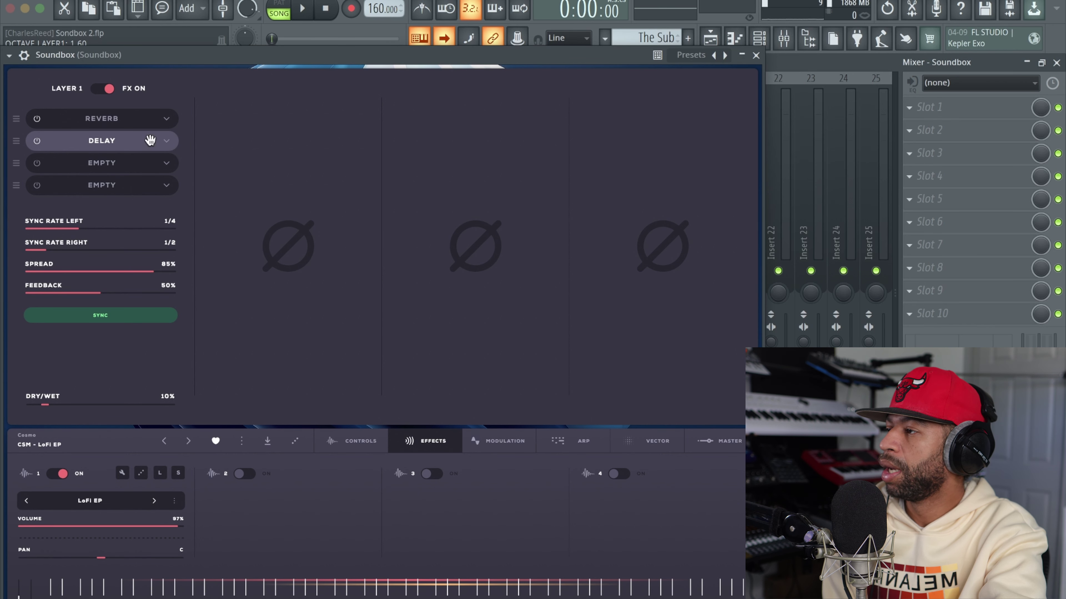
click(166, 165)
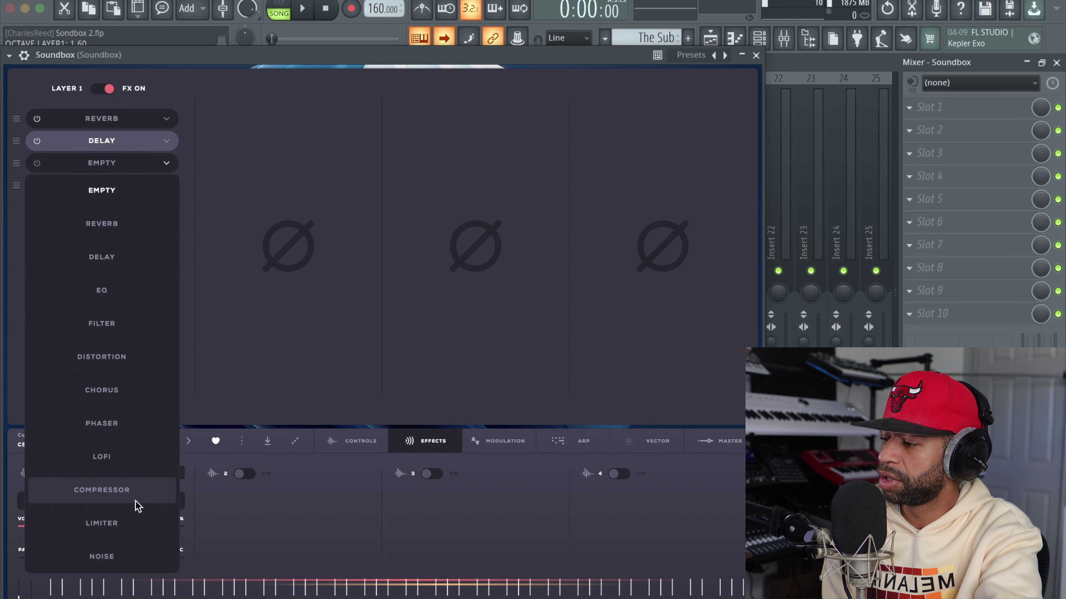
click(226, 358)
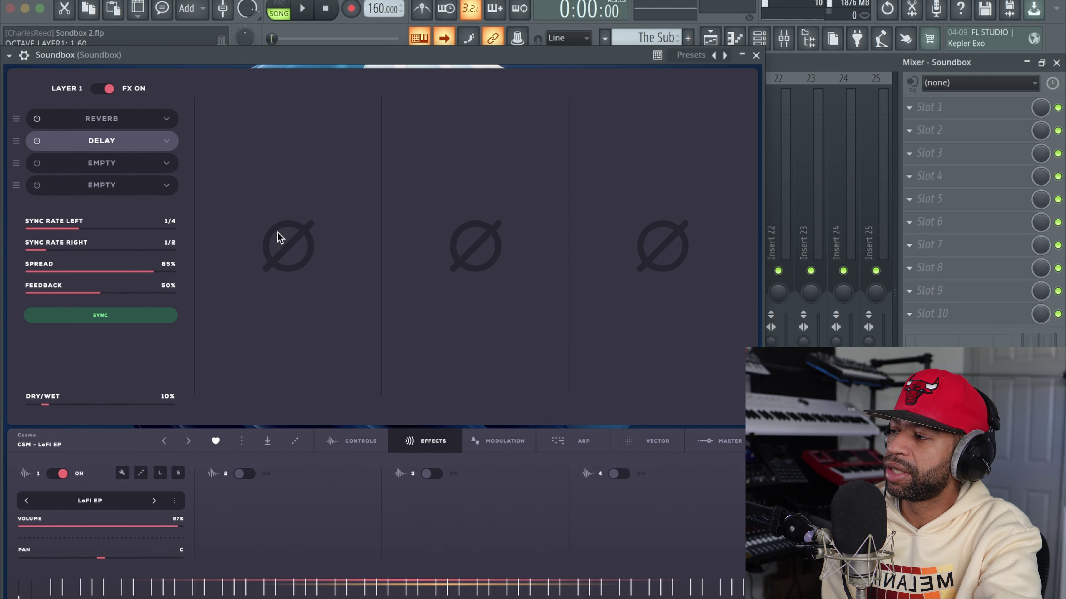
- Look through the modulation, arpeggiator and vector pages of the LoFi EP preset
click(506, 446)
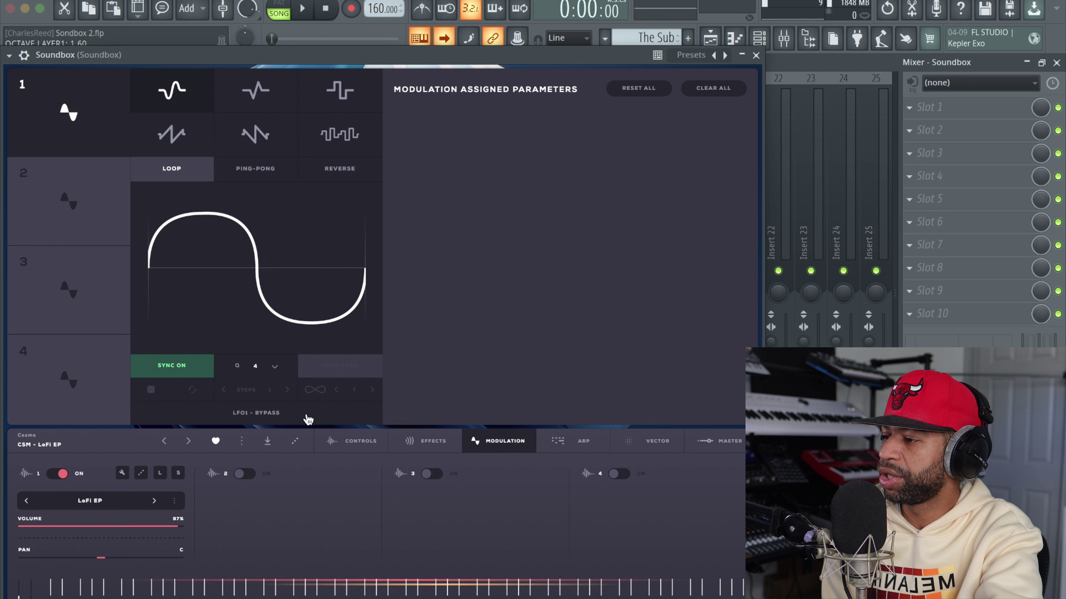
click(589, 446)
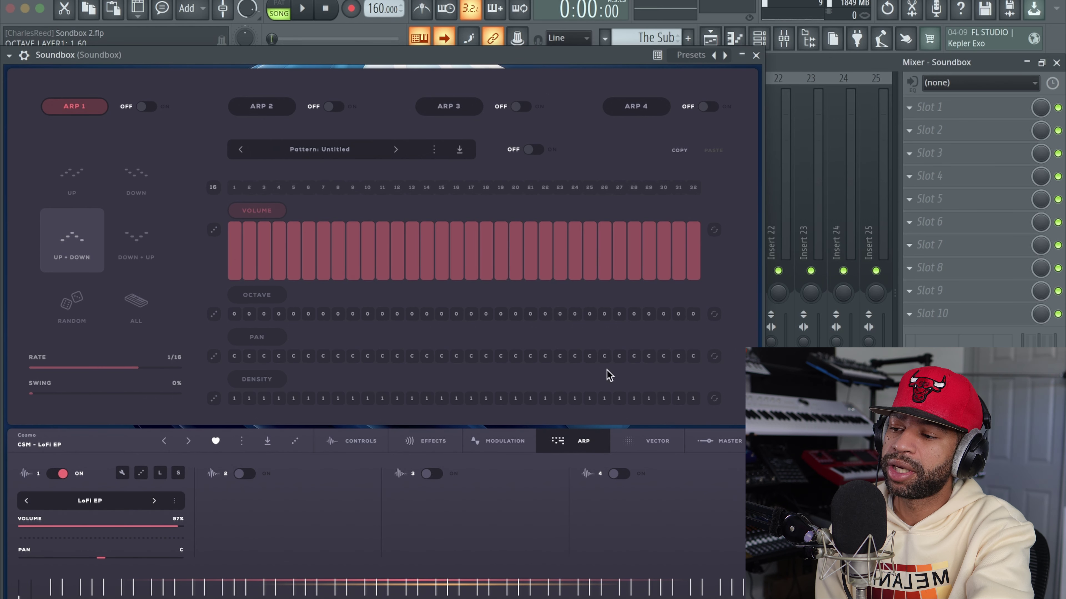
click(649, 449)
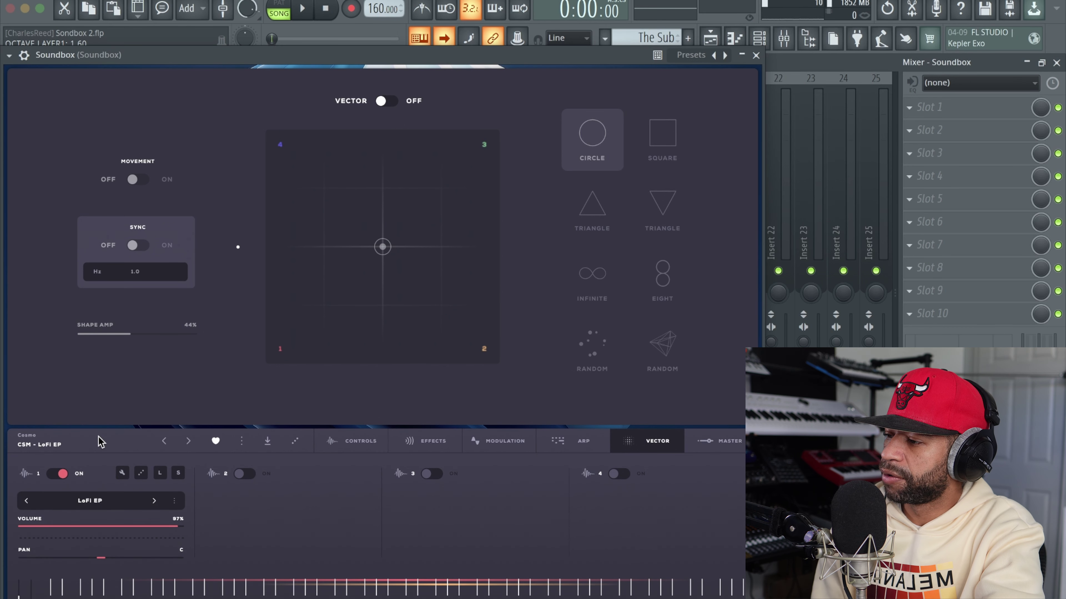
- Reopen the preset browser, clear the FX category filter and load VX - Ethno Vocal Phrases Cmin from the Voxmotive pack
click(240, 441)
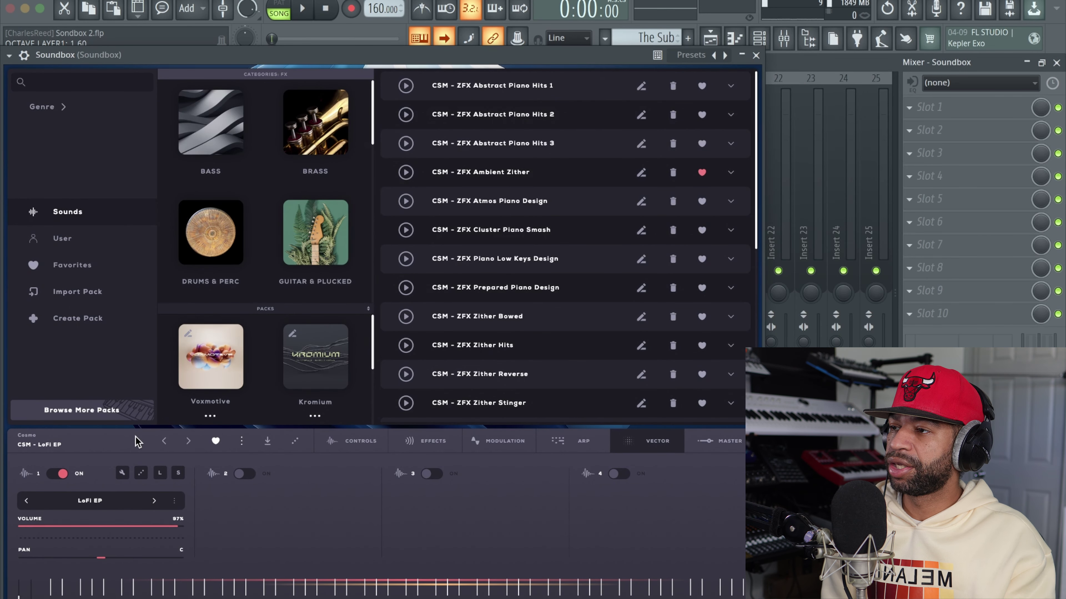
click(228, 362)
click(228, 362)
click(228, 362)
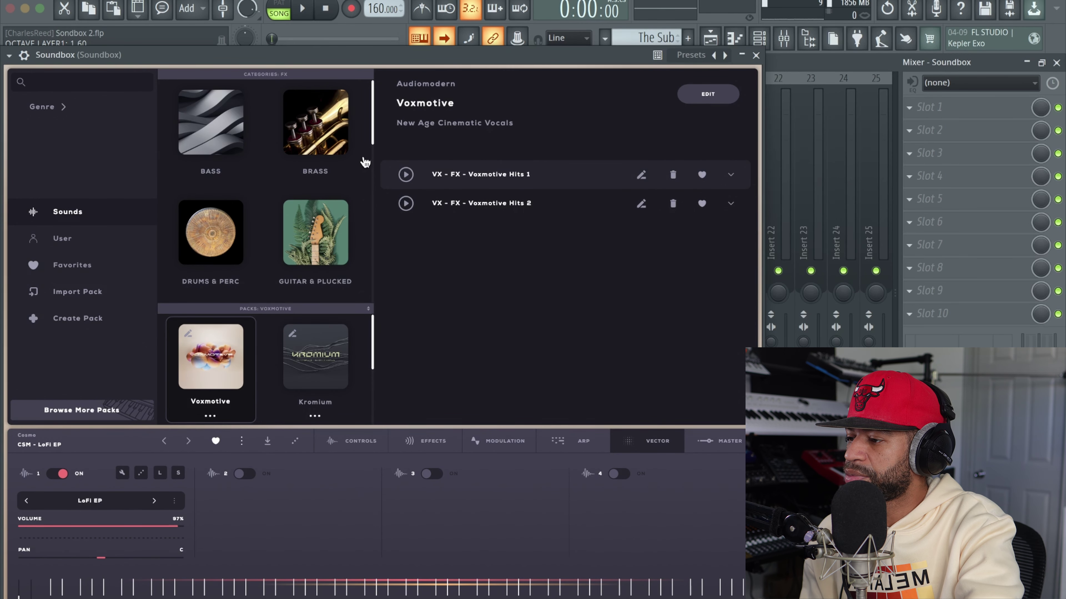
scroll(352, 167, down, 5)
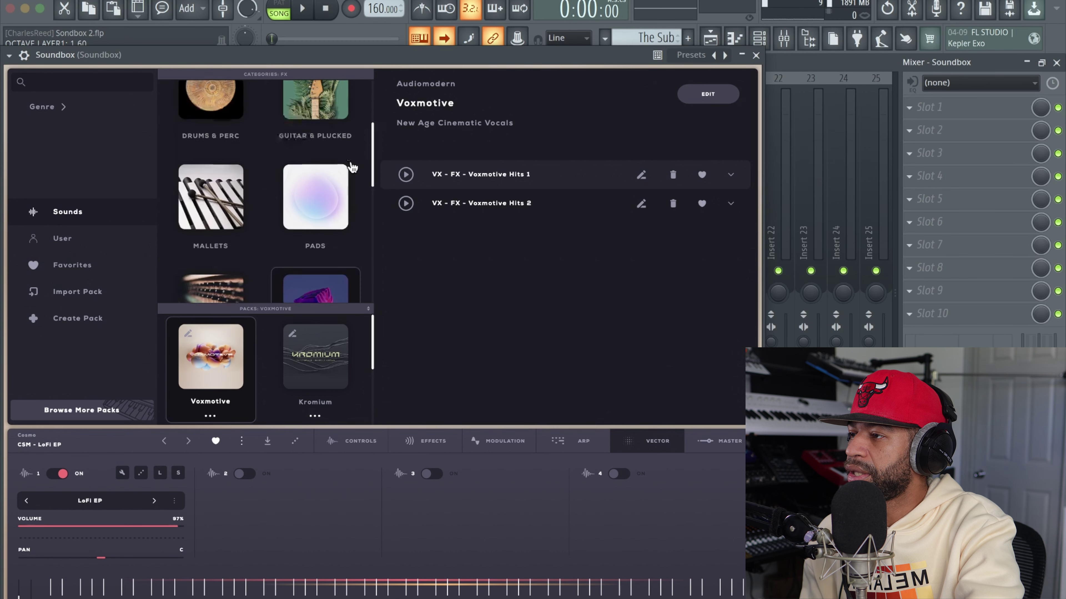
click(335, 171)
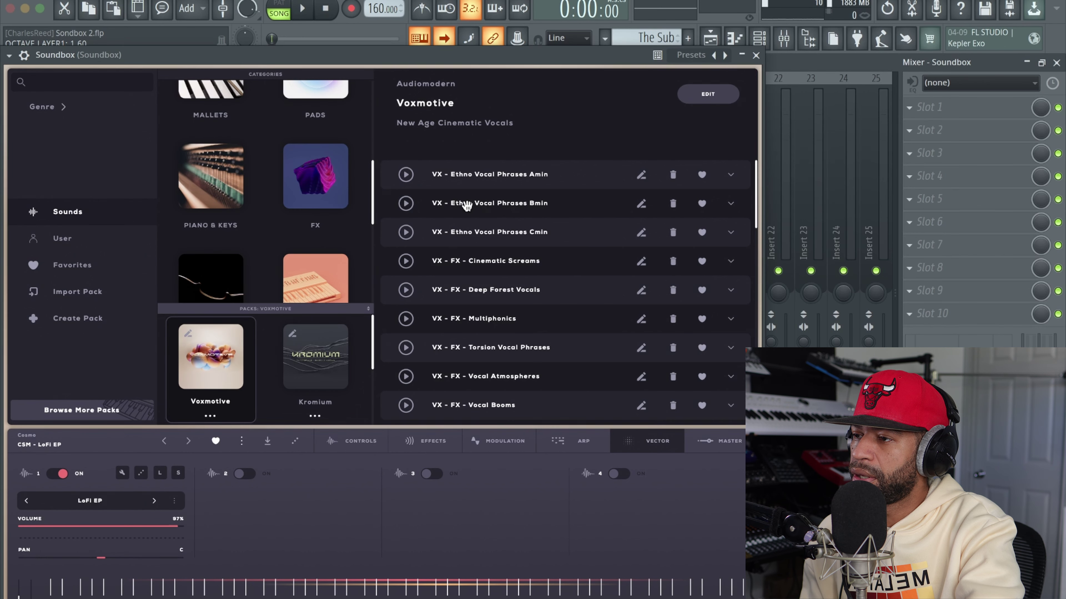
click(509, 232)
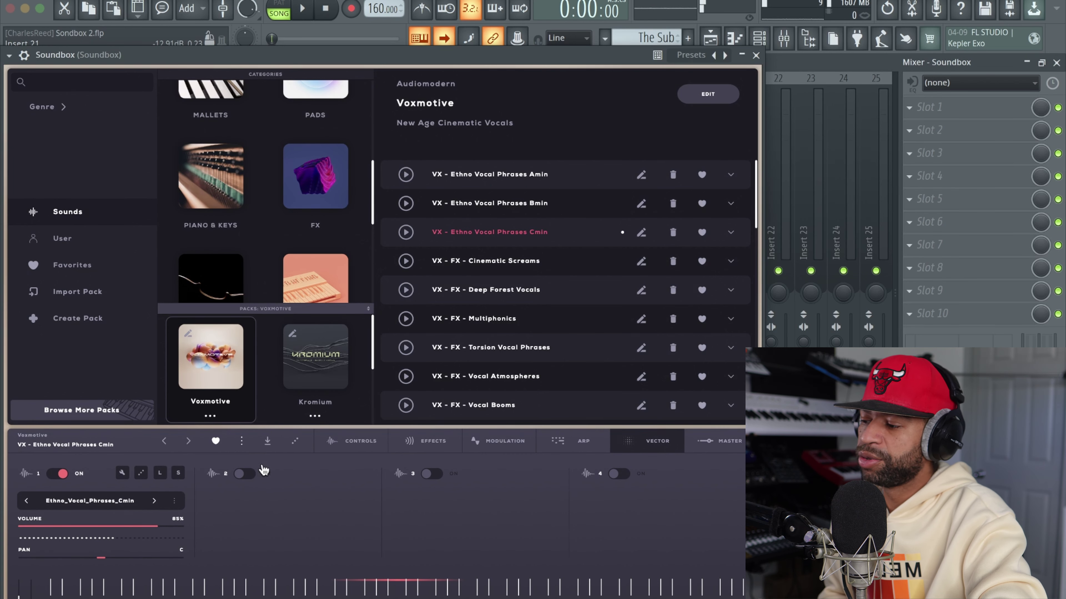
- Turn on layer 2 and load the Abstract Piano Hits III sound into it
click(245, 474)
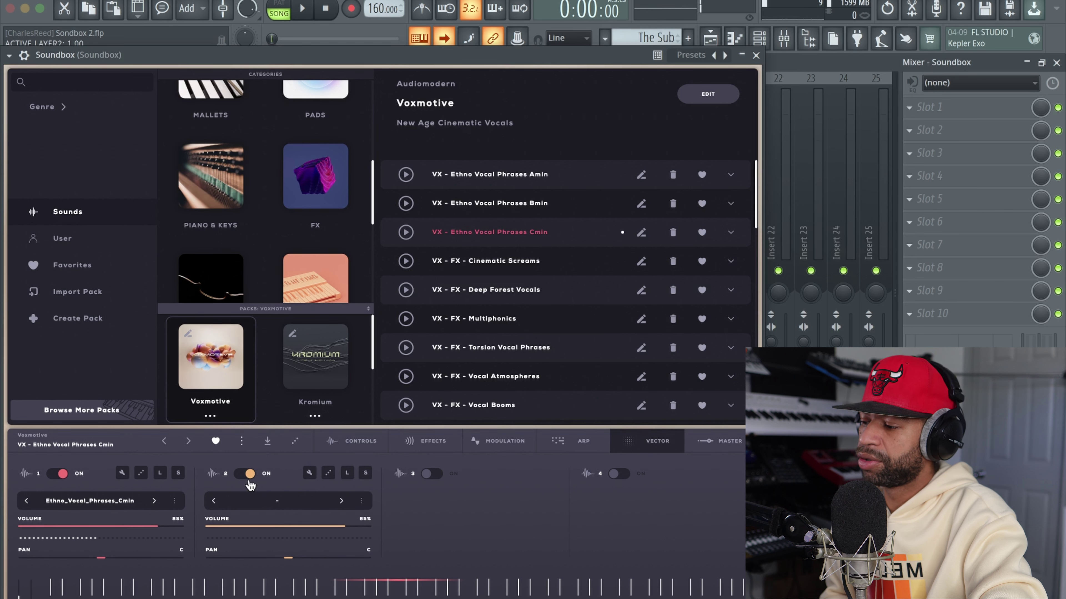
click(282, 508)
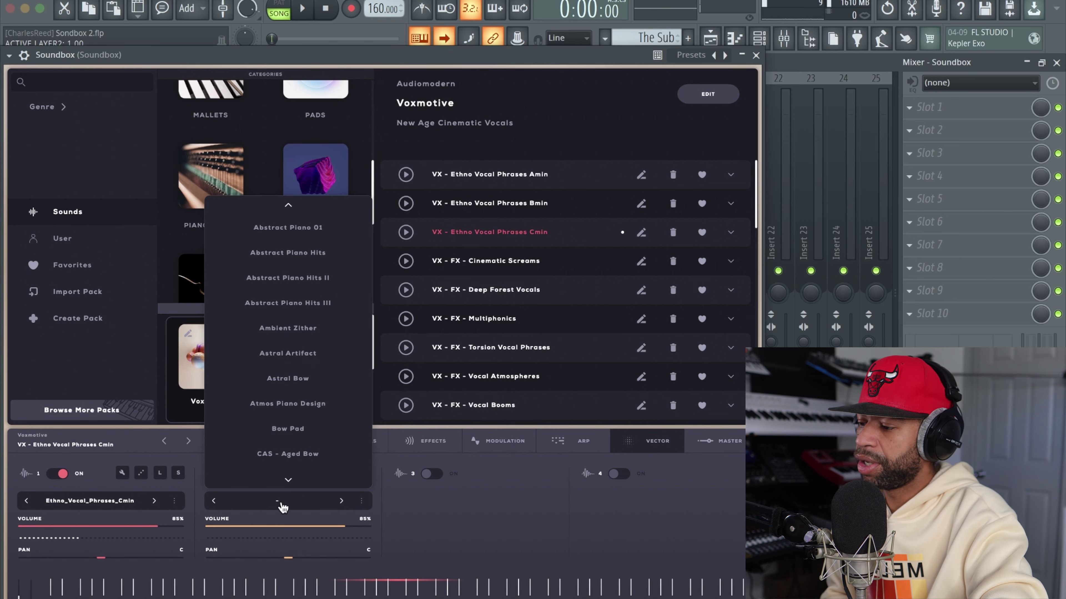
click(325, 303)
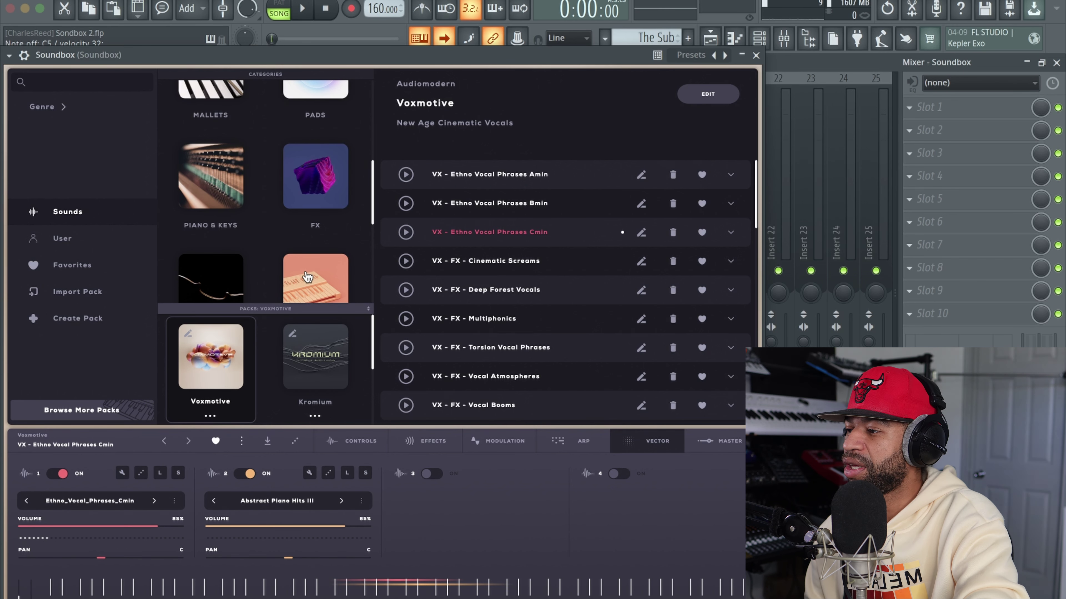
- Browse the Kromium pack and preview the KRM - Astral Bow and KRM - Aged Bow presets
click(314, 359)
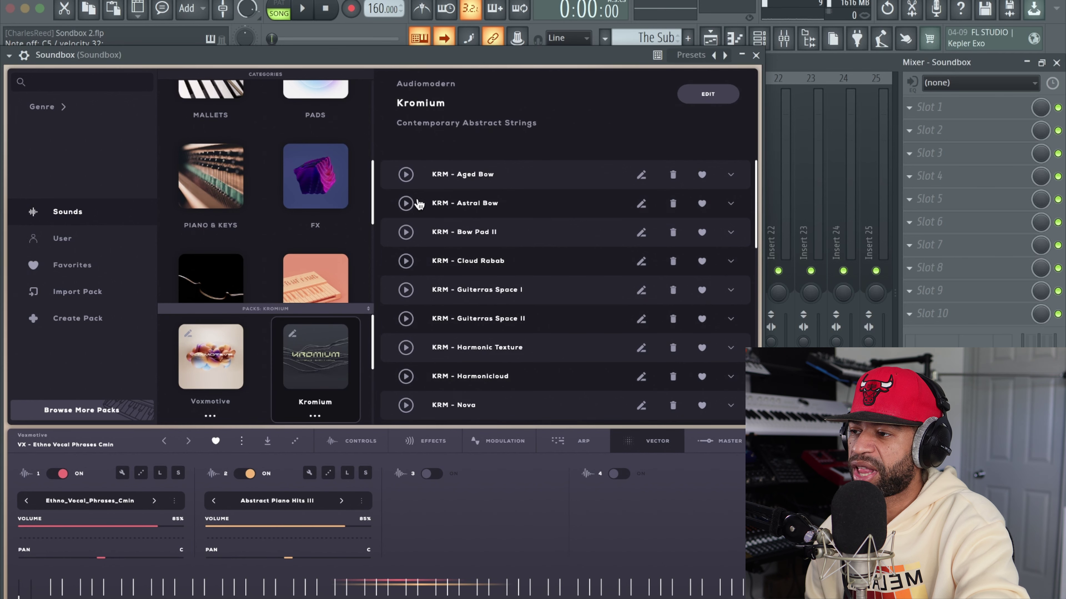
click(406, 204)
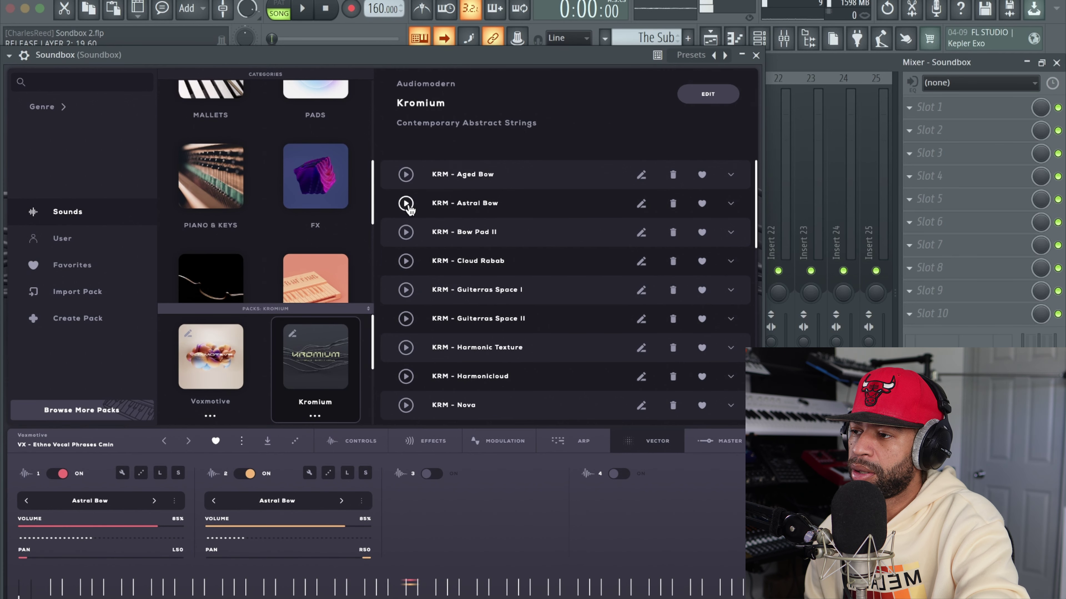
click(407, 205)
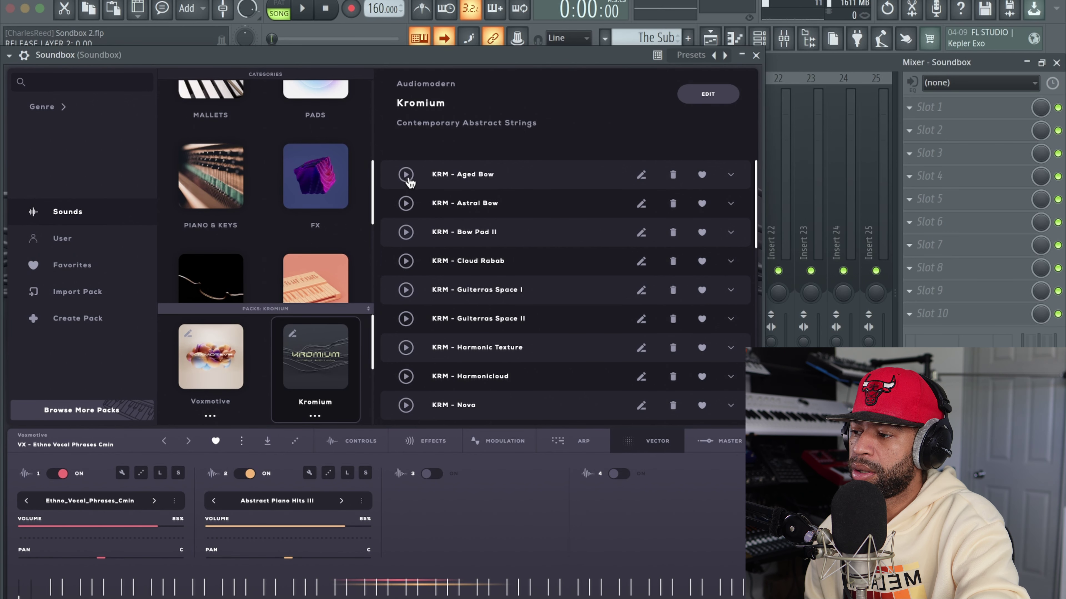
click(406, 174)
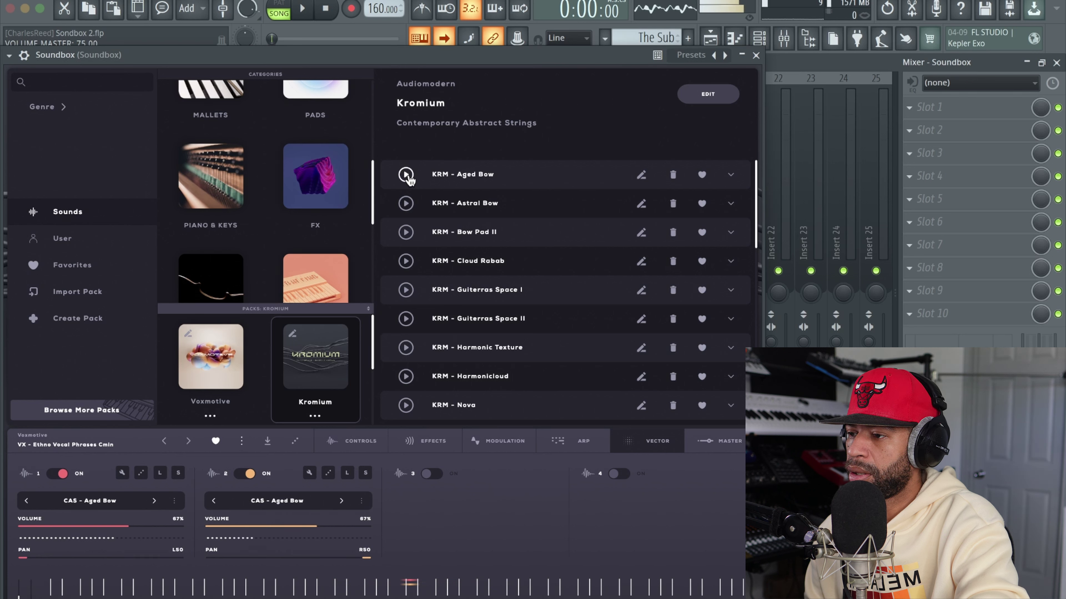
click(405, 174)
- Turn on layer 3 with the Astral Bow sound and set layer 2's volume to 62%
click(436, 475)
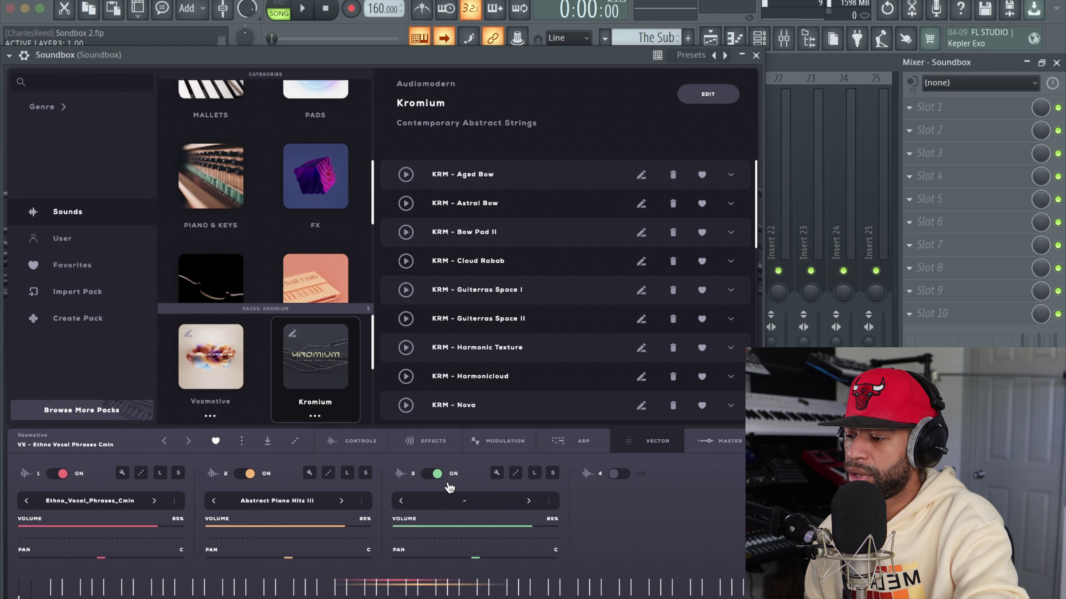
click(464, 501)
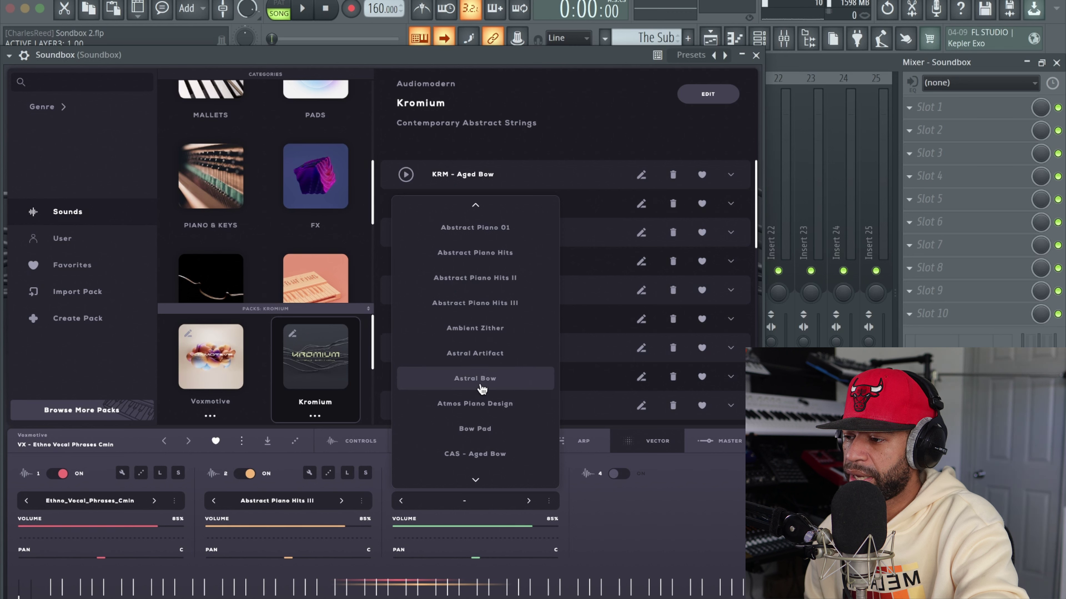
click(474, 328)
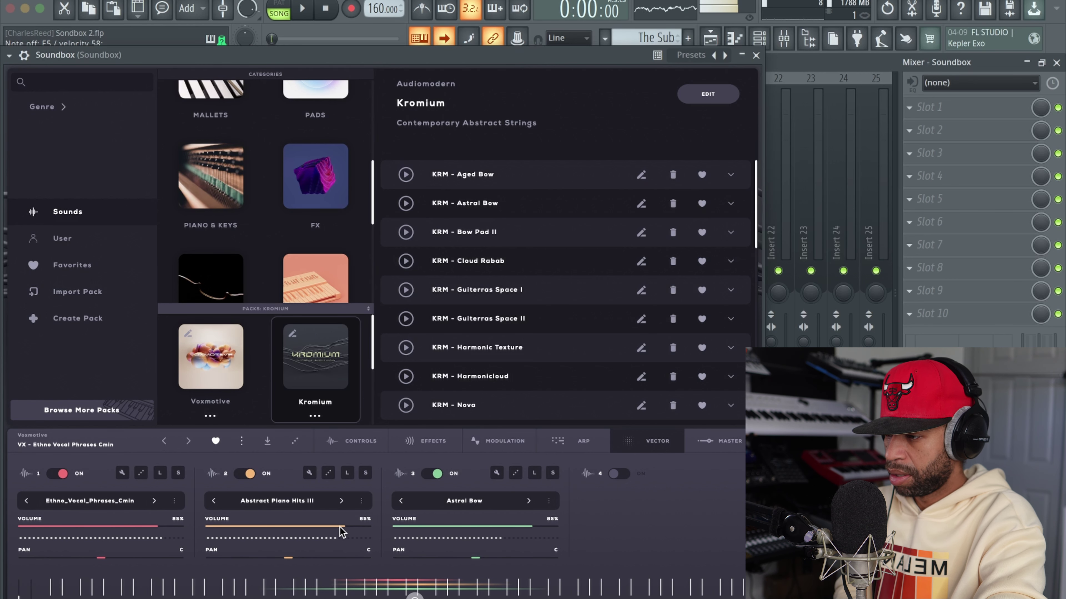
drag(344, 530, 309, 531)
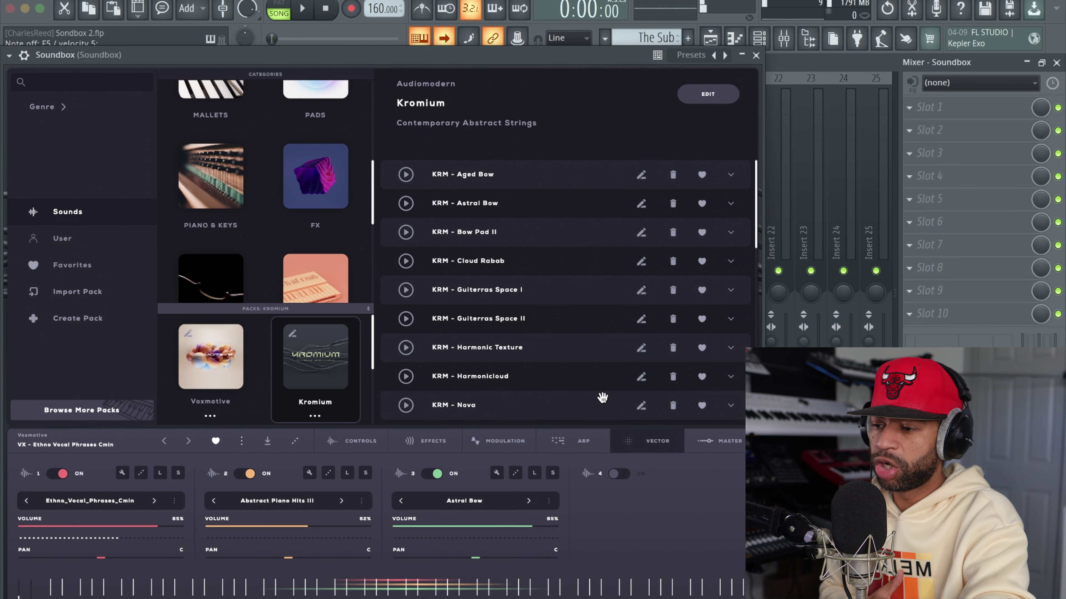
- Enable the vector pad and move its puck toward layer 3's corner and over toward layer 2's corner
click(652, 444)
click(652, 444)
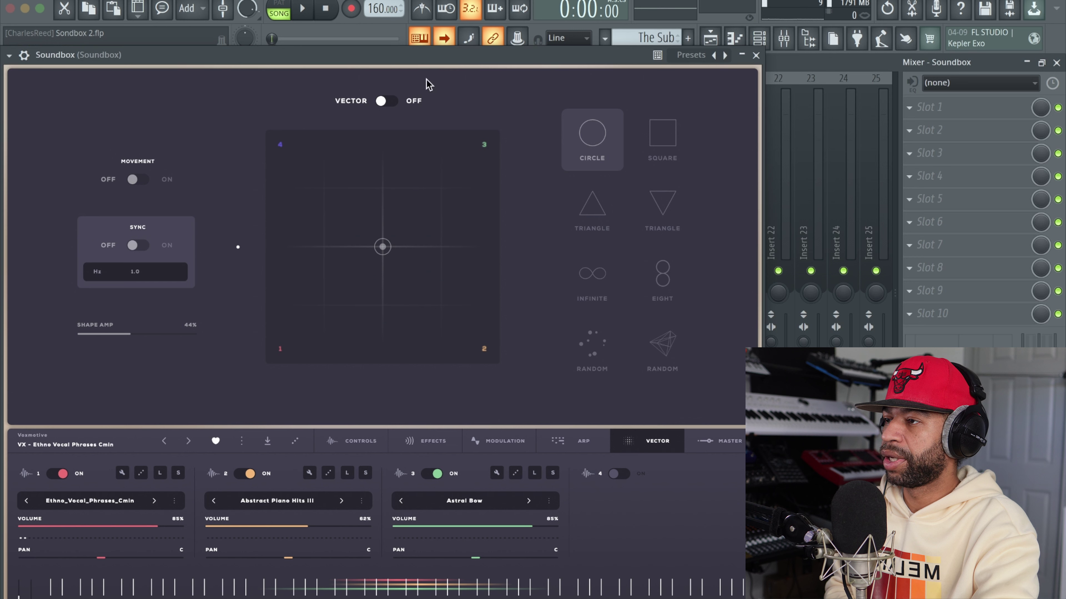
click(393, 100)
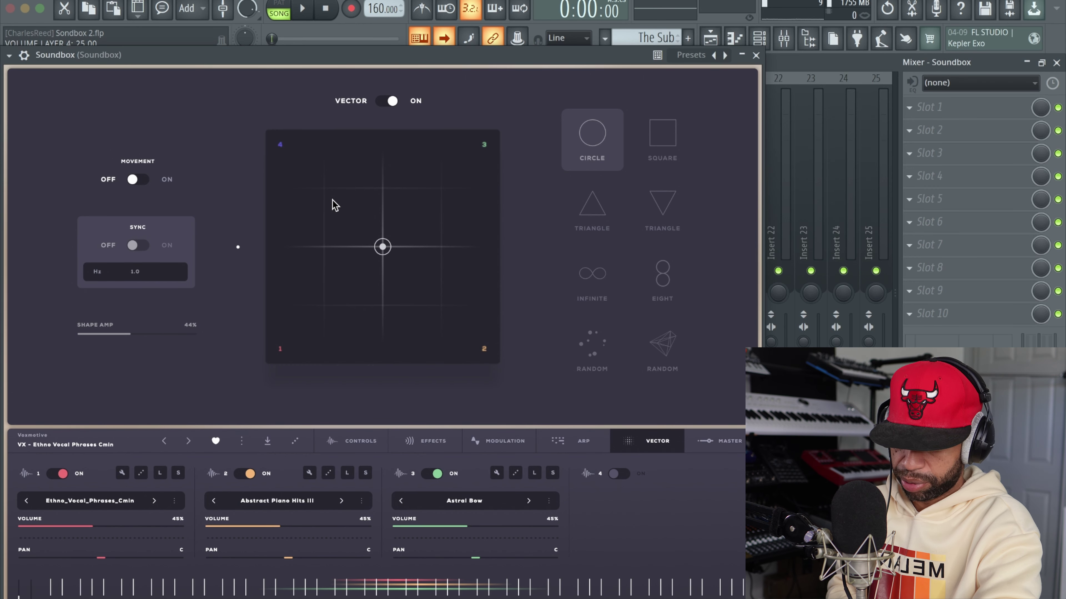
drag(381, 246, 447, 167)
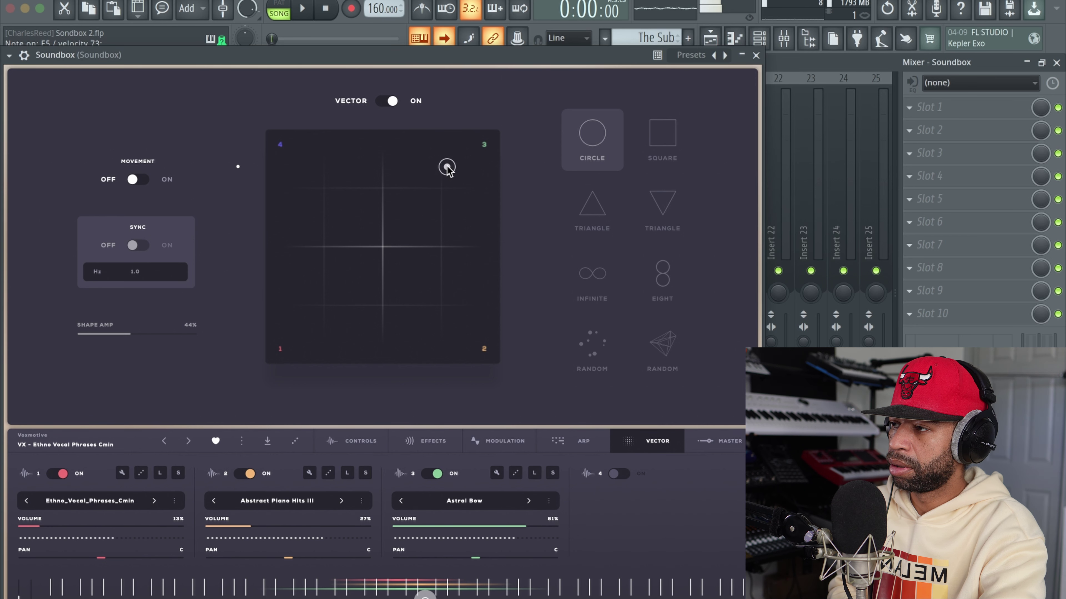
drag(447, 167, 450, 317)
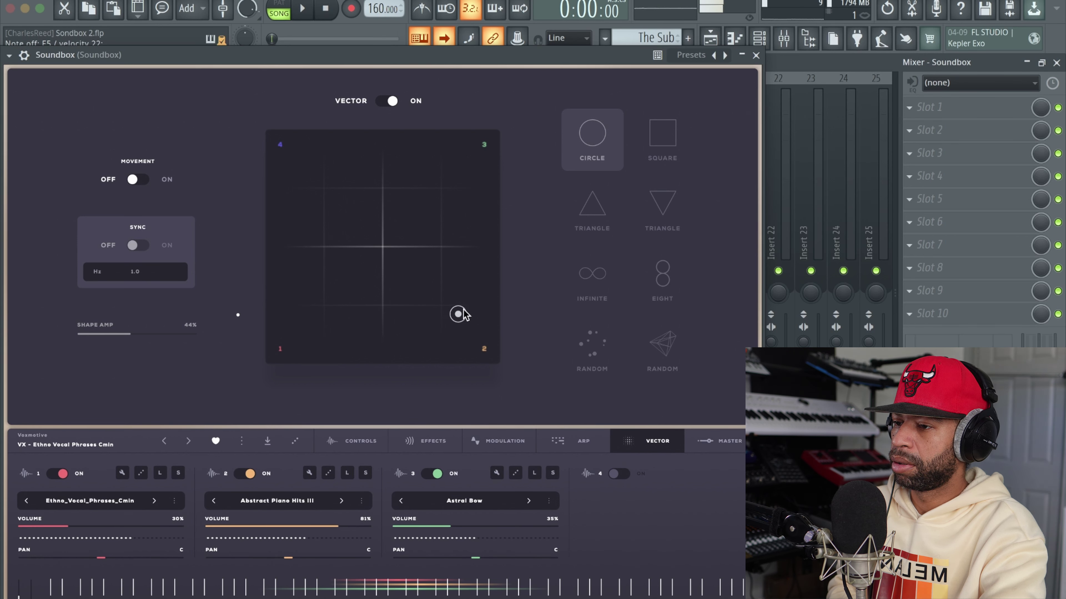
- Turn on vector movement and try the upright Triangle, Eight and Infinite shapes
click(602, 213)
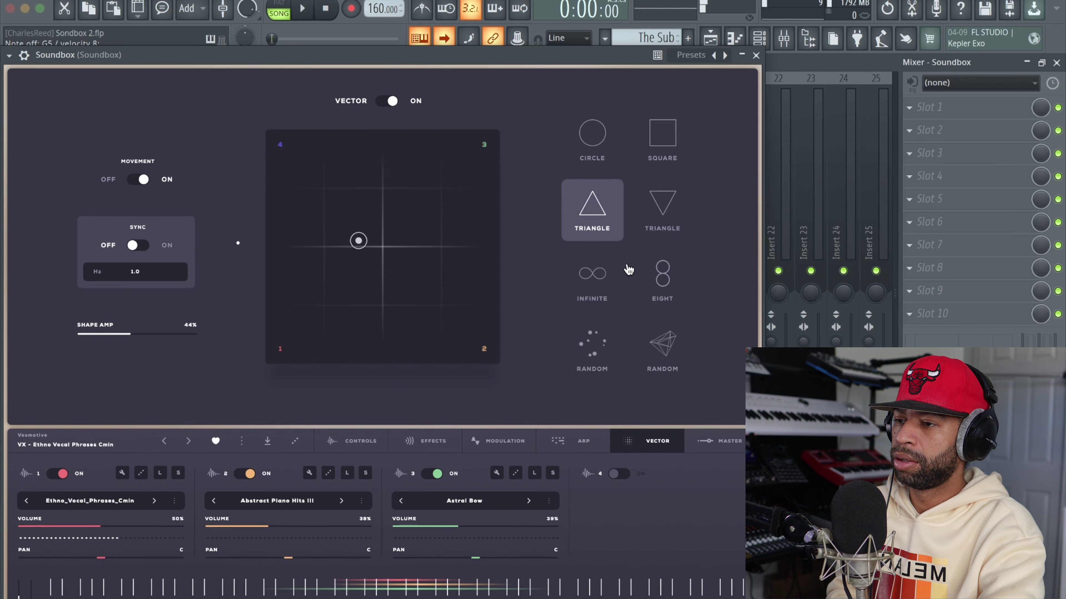
click(665, 281)
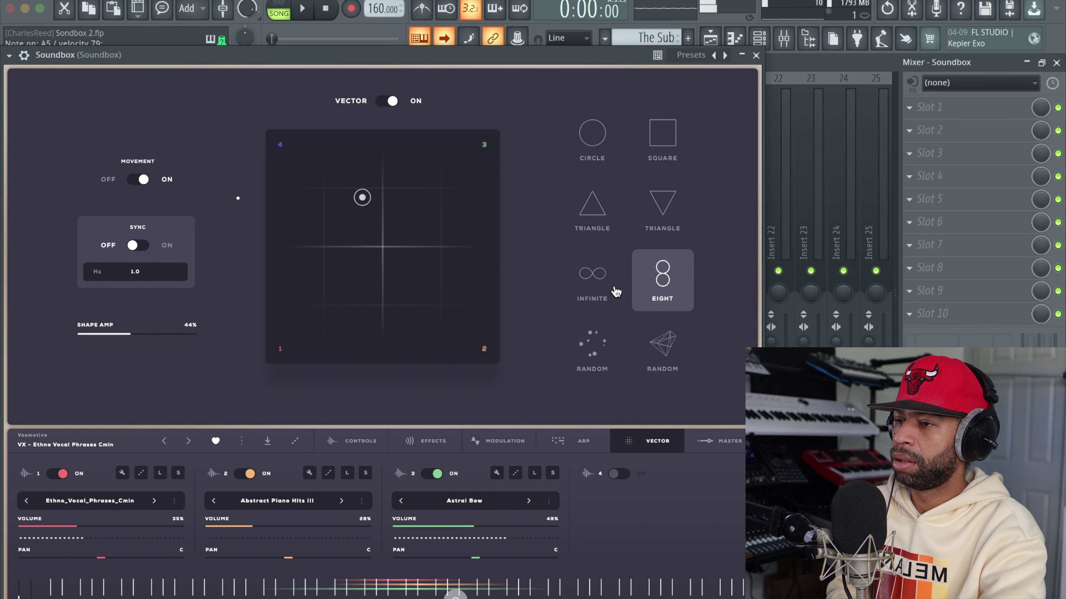
click(601, 279)
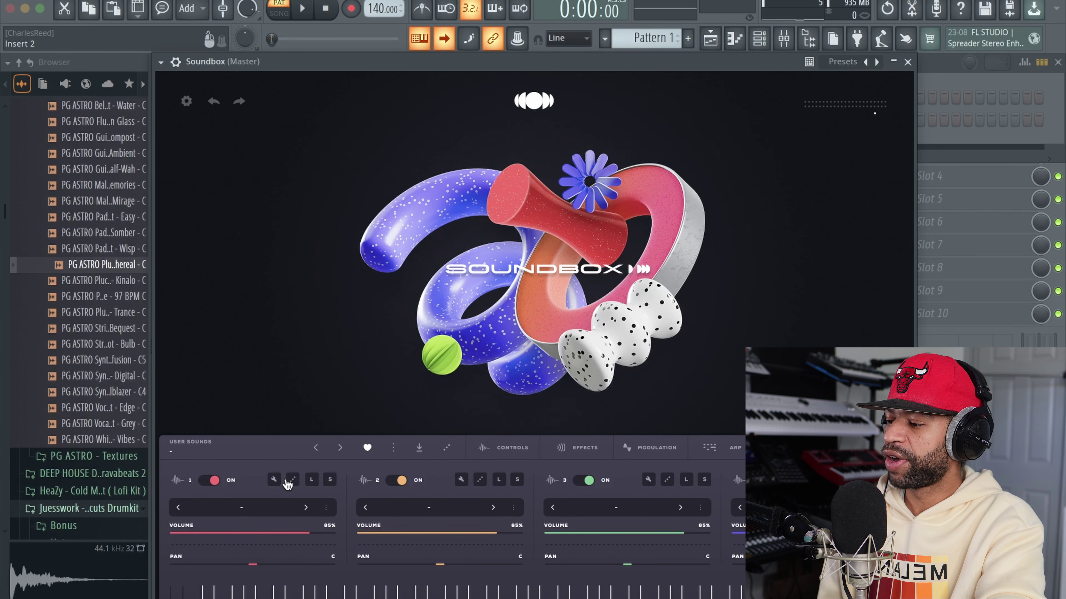
- Open the sample editor for layer 1 and add PG ASTRO Pluck Shot - Ethereal - C.wav to the keyboard map
click(273, 479)
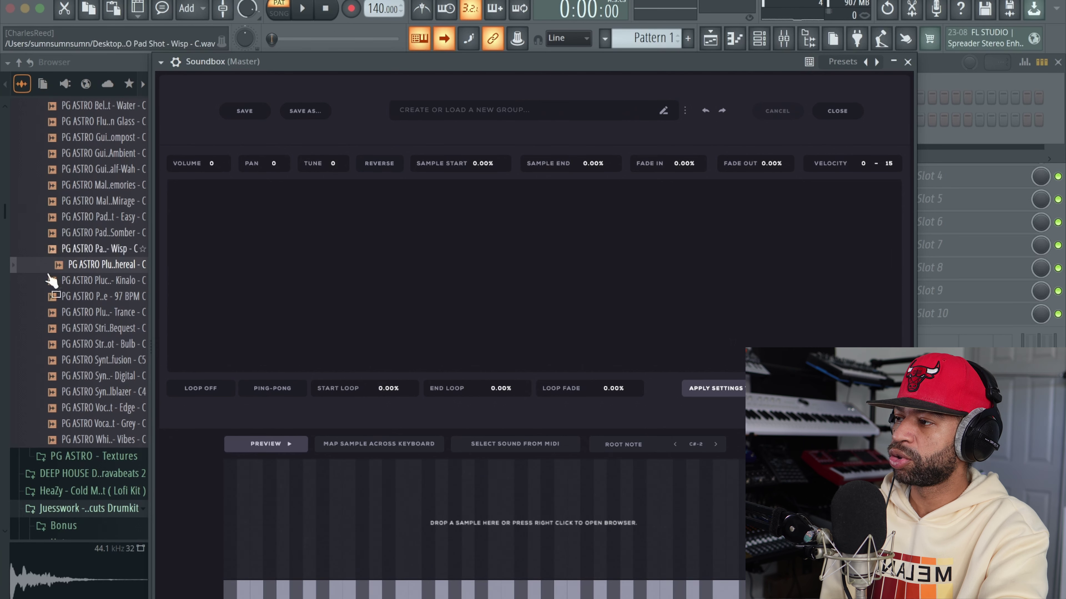
click(101, 265)
drag(104, 269, 504, 528)
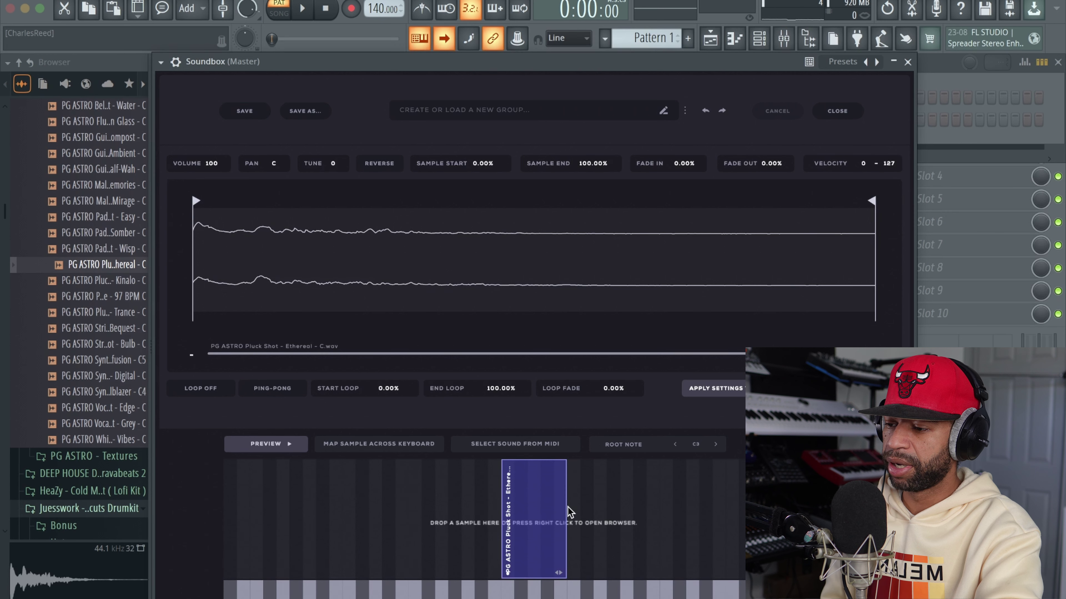
- Extend the pluck sample's key zone in both directions across the keyboard and reverse the sample
drag(564, 507, 742, 502)
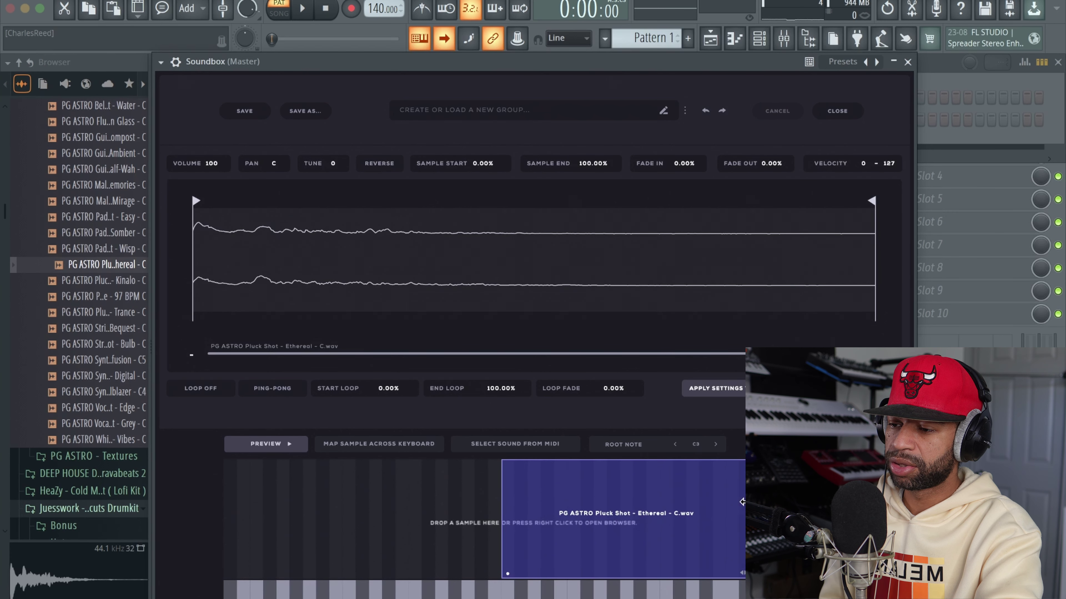
drag(498, 523, 365, 530)
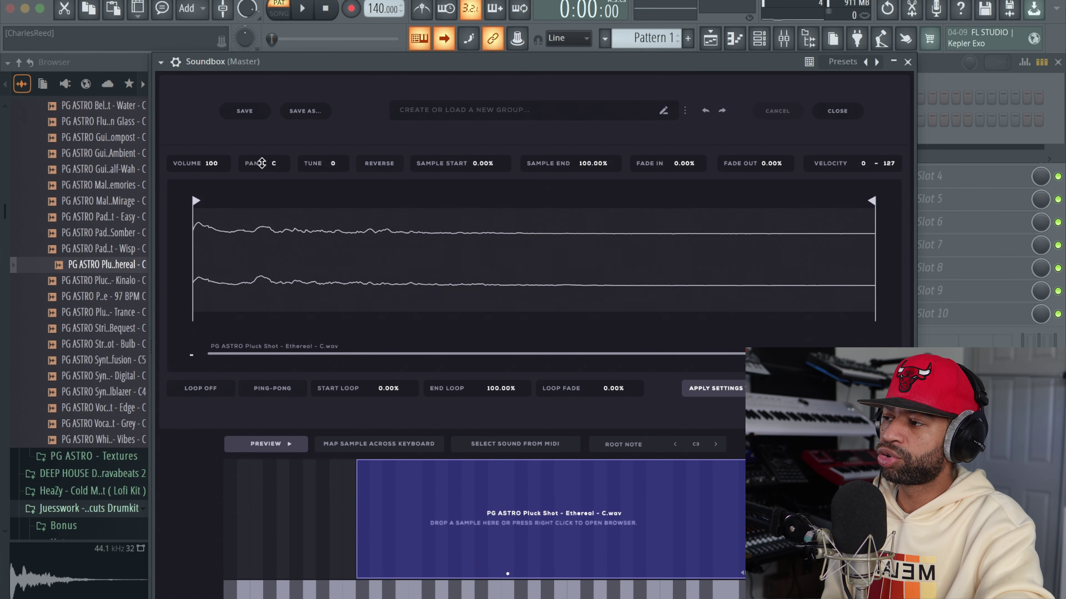
click(387, 172)
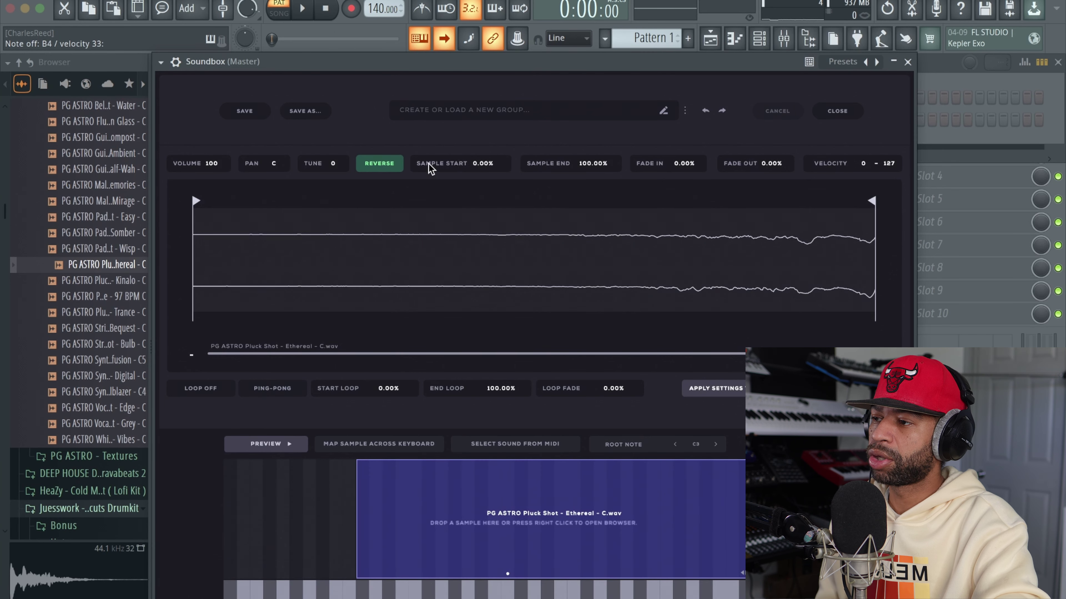
- Set the pluck sample's loop start to 11.70% and turn off its reverse option
drag(195, 201, 274, 207)
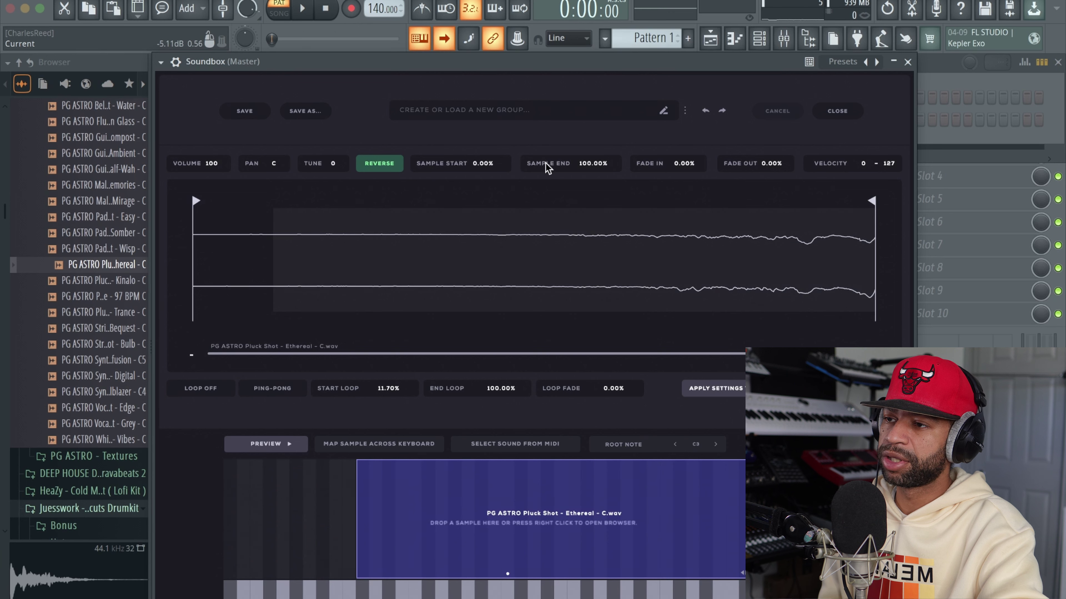
click(397, 166)
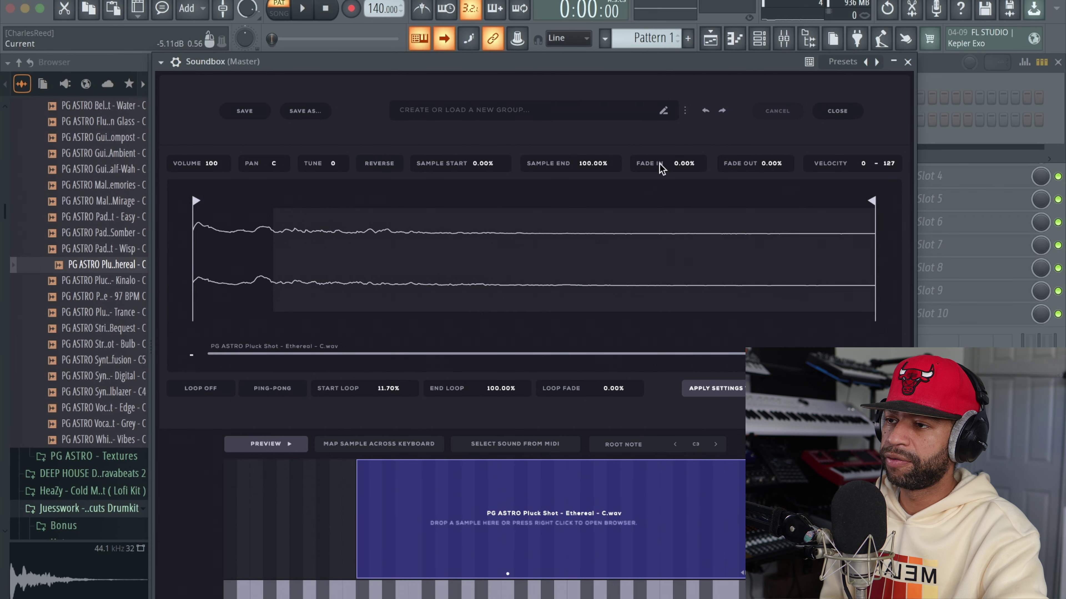
- Try a 26% fade-in on the pluck sample, reset it to 0%, and close the sample editor
drag(682, 163, 704, 114)
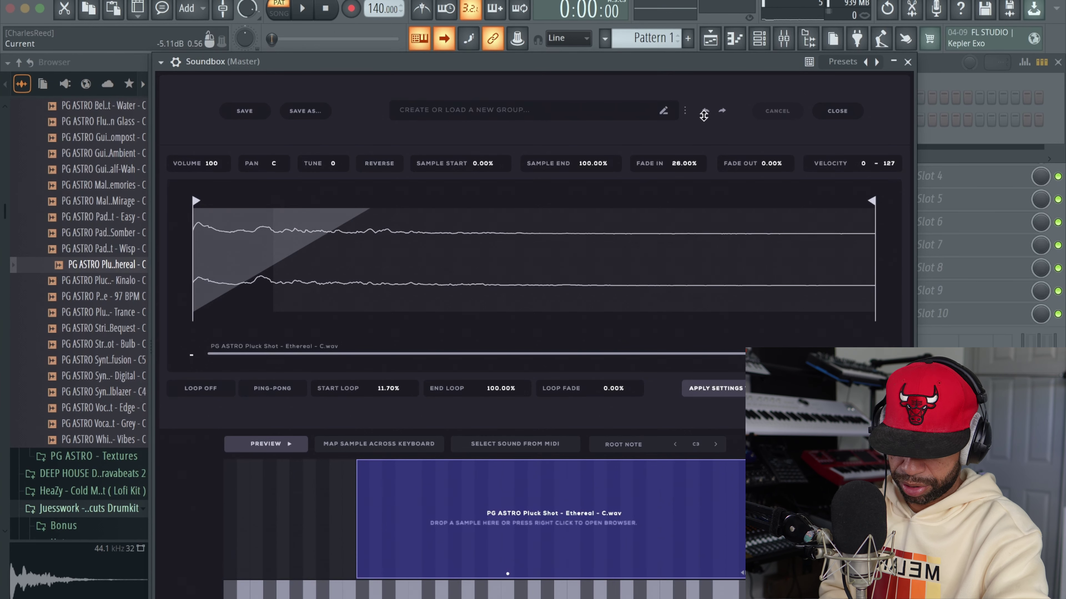
mouse_move(703, 115)
mouse_down()
mouse_move(709, 100)
mouse_move(697, 179)
mouse_up()
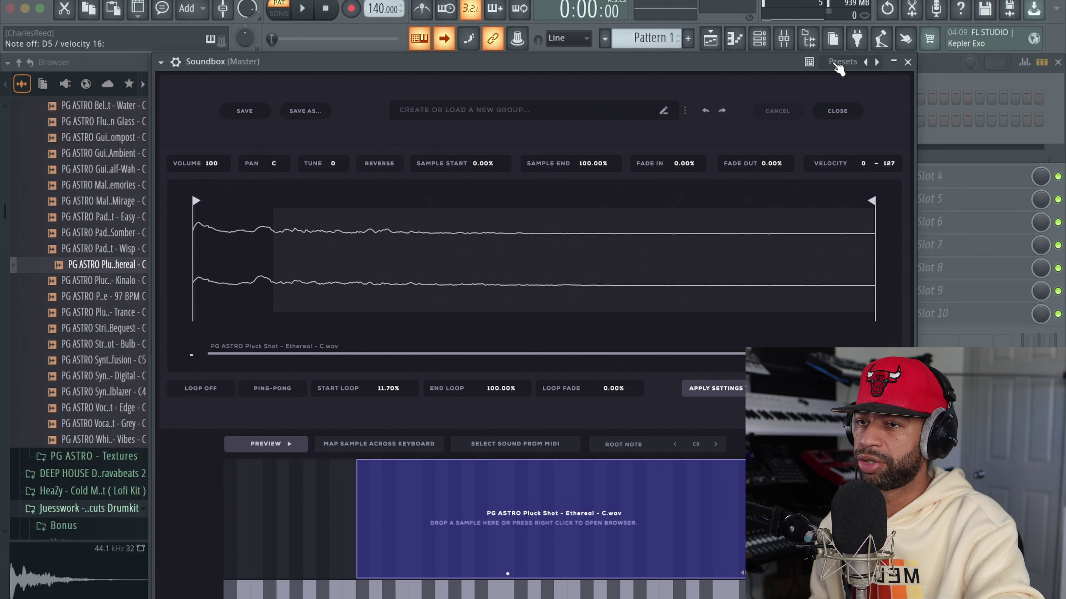
click(836, 112)
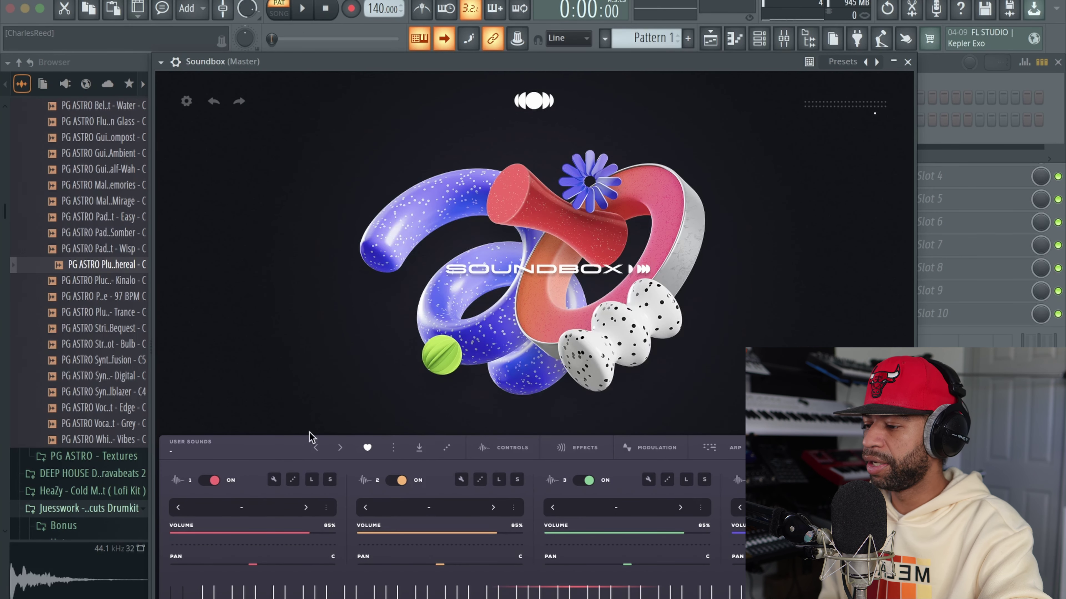
- Load PG ASTRO Bell Shot - Uzi - C.wav into layer 2's sample editor and extend its key zone in both directions
scroll(113, 271, up, 4)
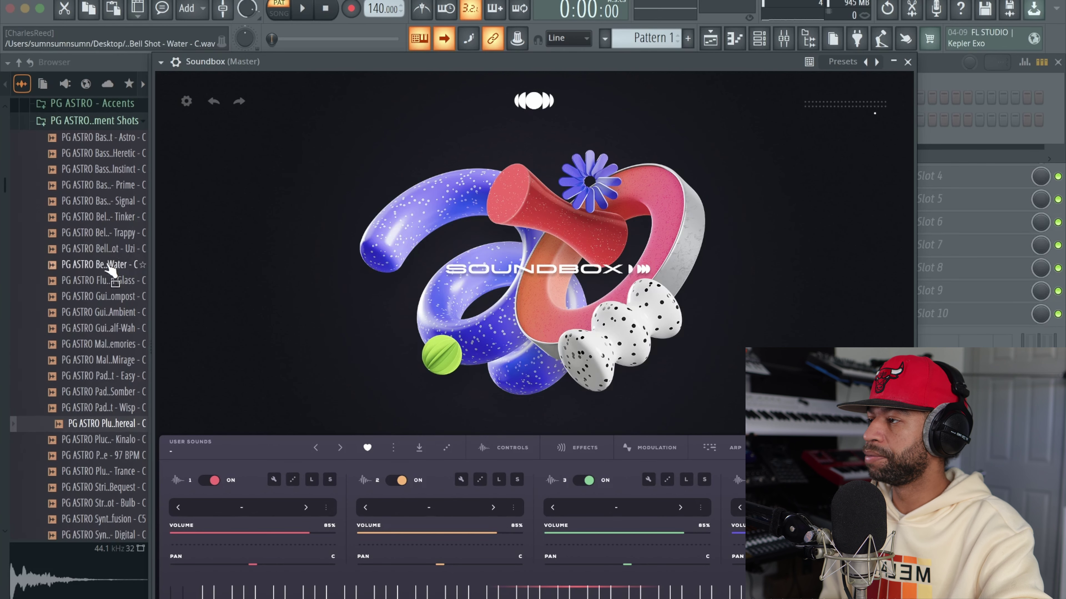
click(104, 249)
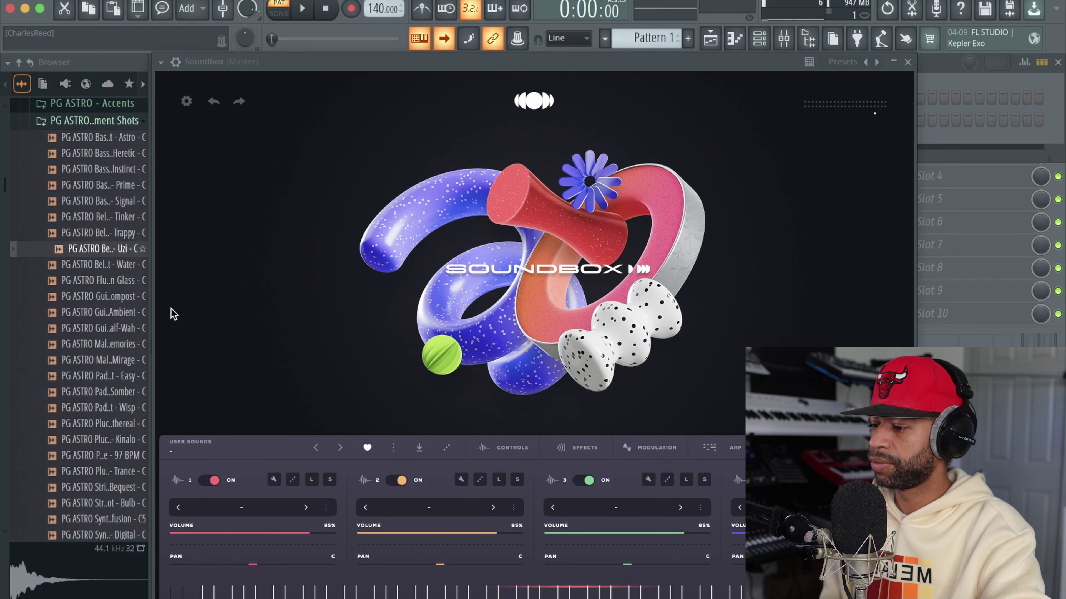
click(460, 480)
drag(99, 251, 509, 519)
drag(578, 514, 710, 558)
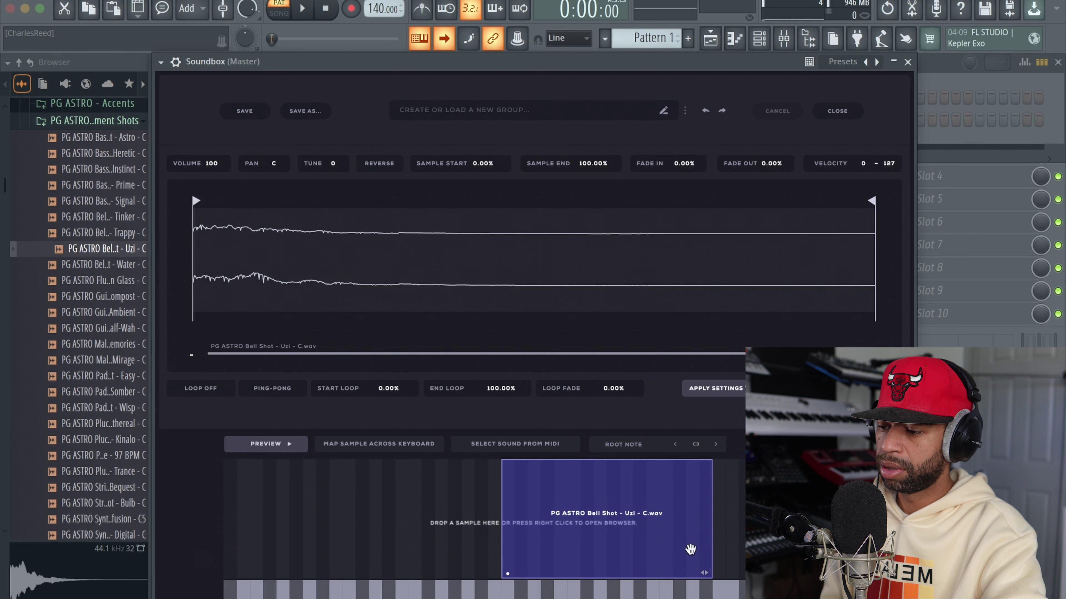
drag(501, 520, 423, 523)
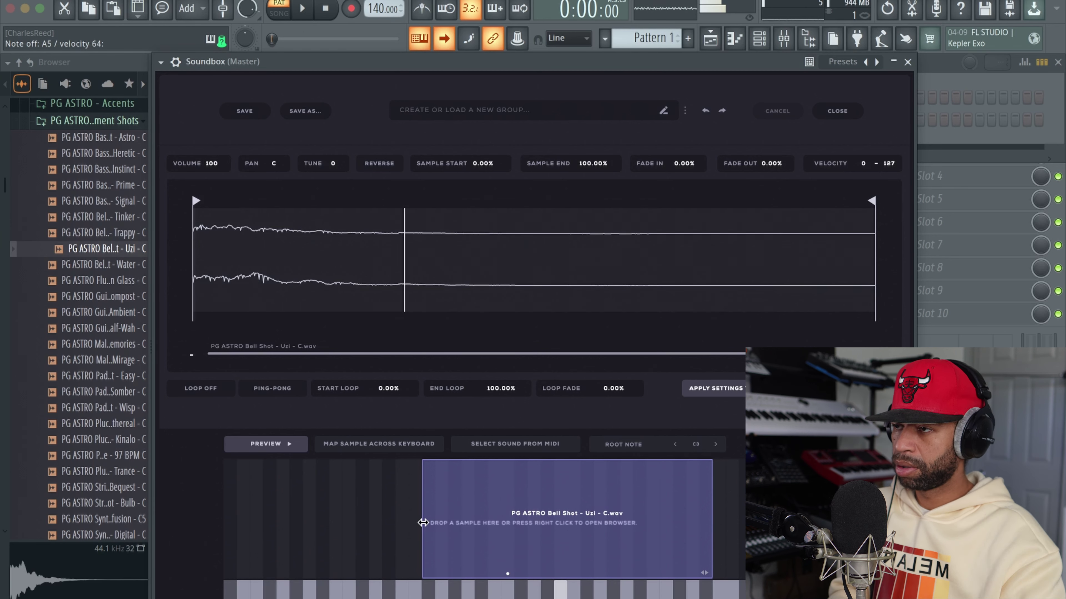
click(465, 484)
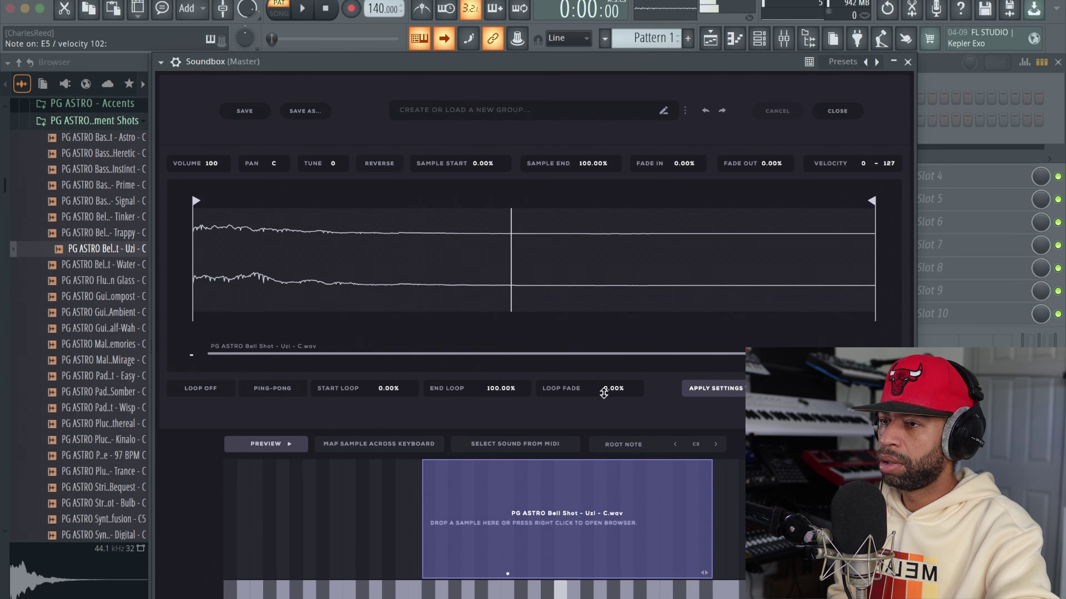
click(828, 113)
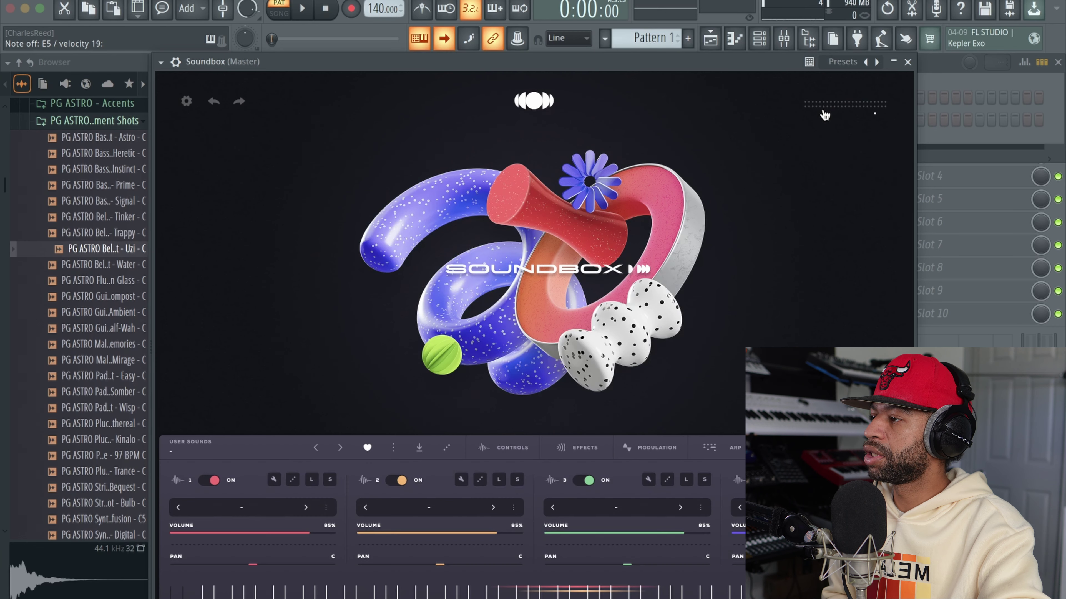
- Load PG ASTRO Flute Shot - Blown Glass - C.wav into layer 3's sample editor and extend its key zone in both directions
click(102, 265)
click(98, 280)
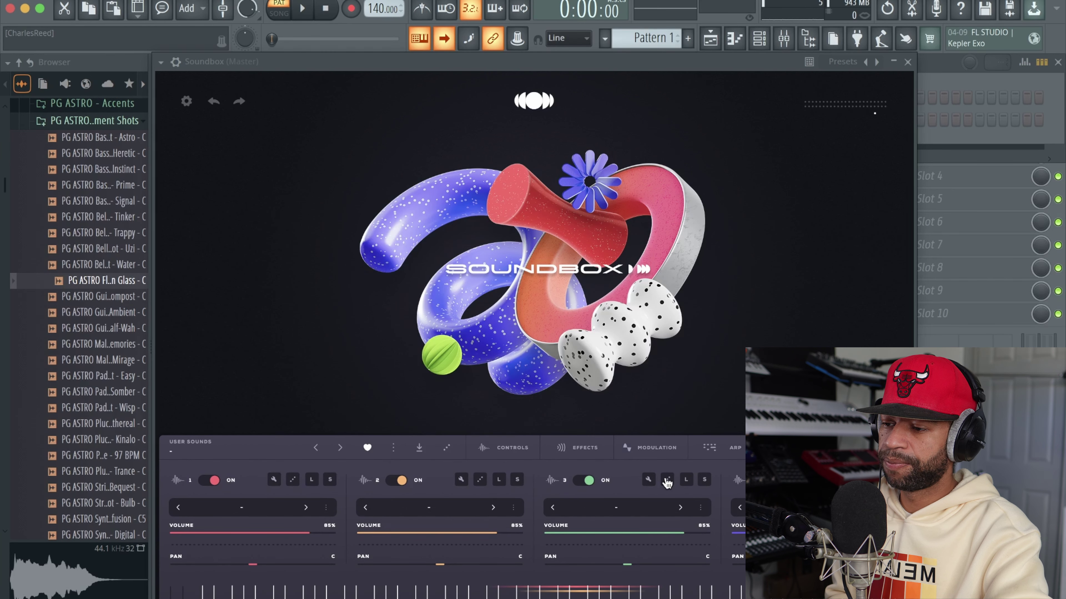
click(649, 480)
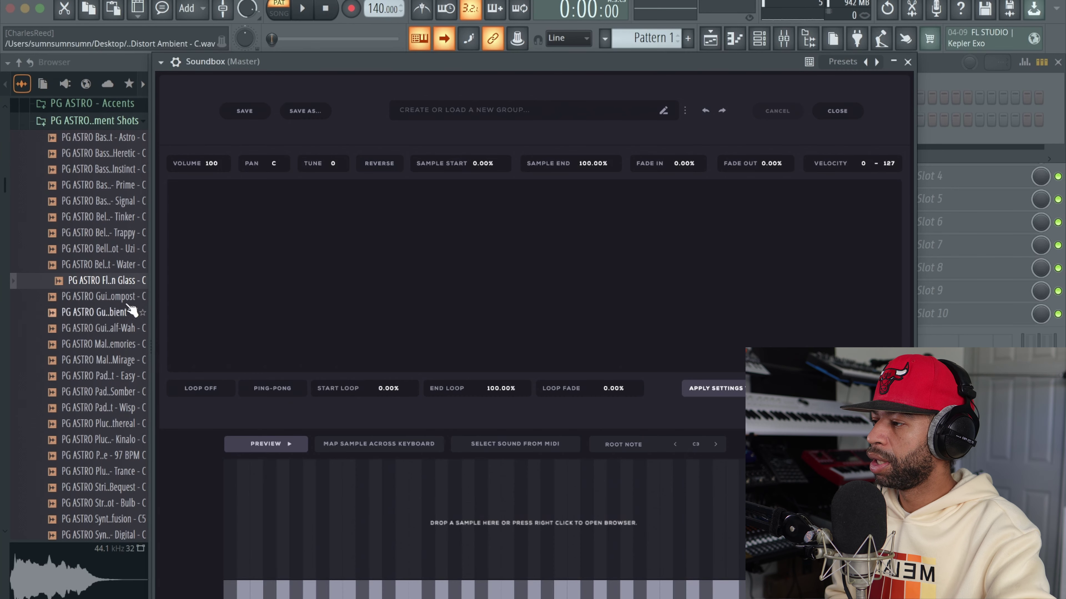
drag(126, 280, 506, 532)
drag(667, 545, 709, 547)
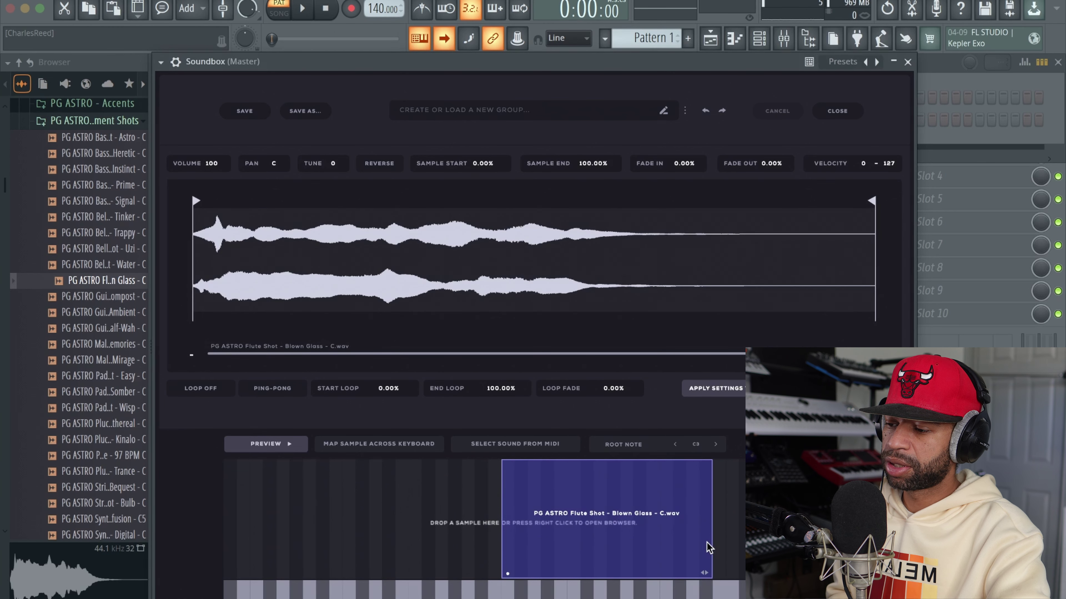
drag(503, 503, 414, 498)
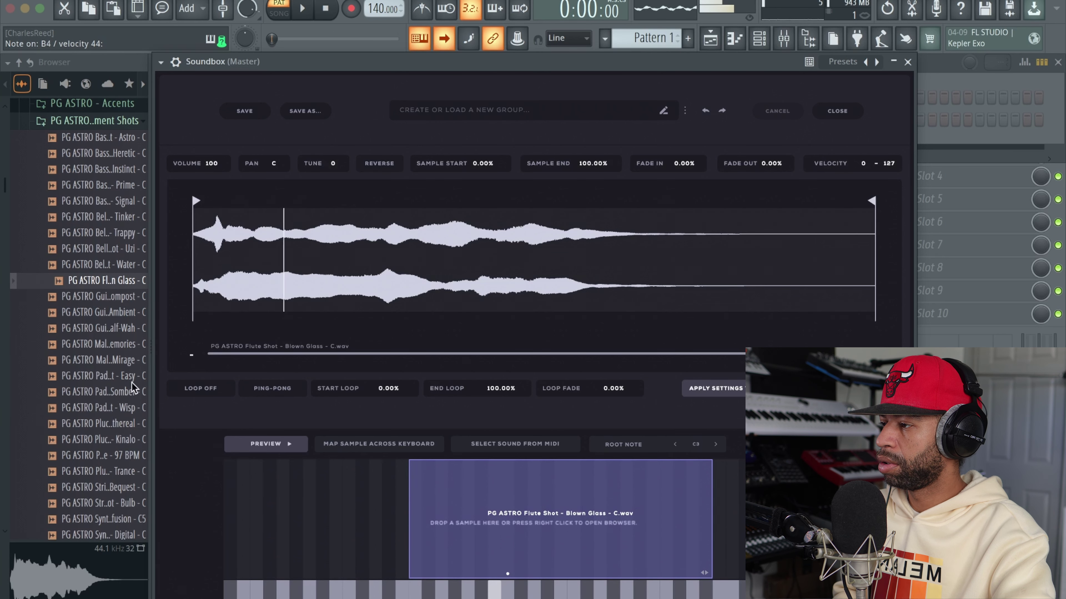
- Load PG ASTRO Guitar Shot - Distort Ambient - C.wav into layer 4's sample editor and extend its key zone in both directions
click(105, 314)
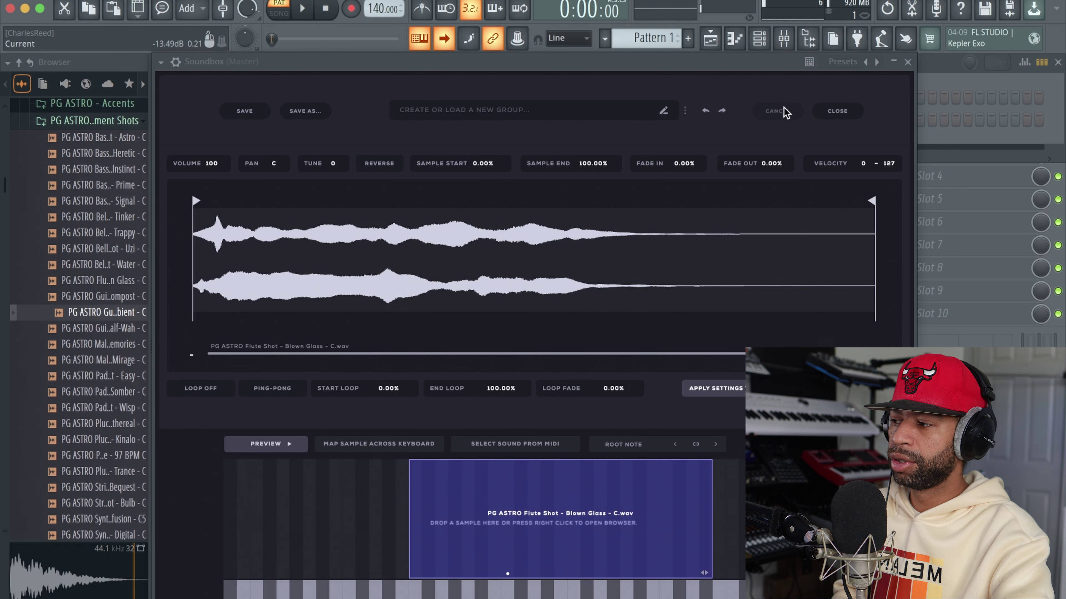
click(777, 113)
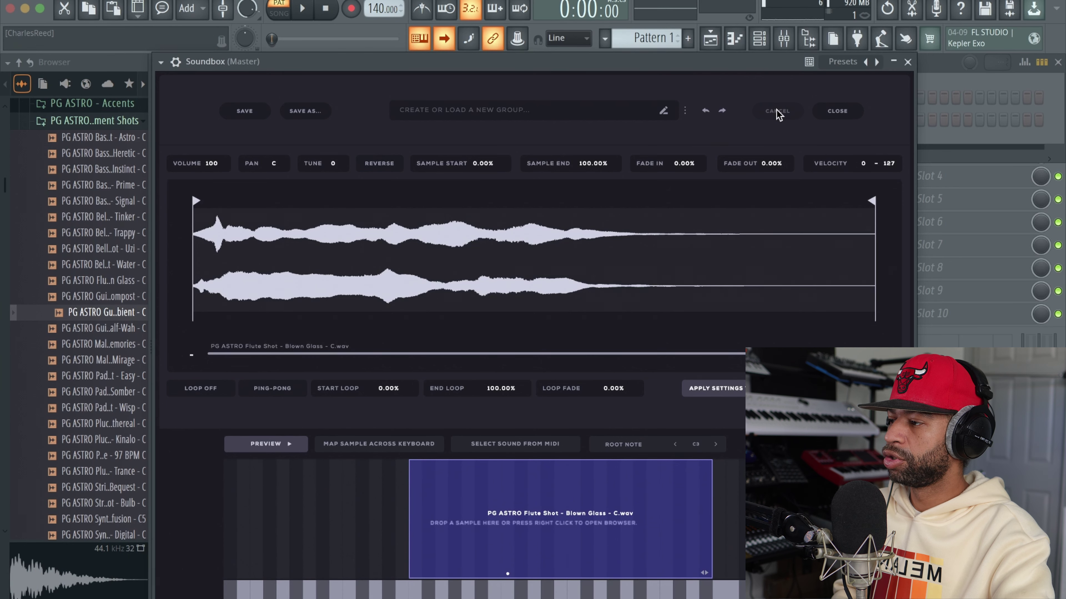
click(828, 113)
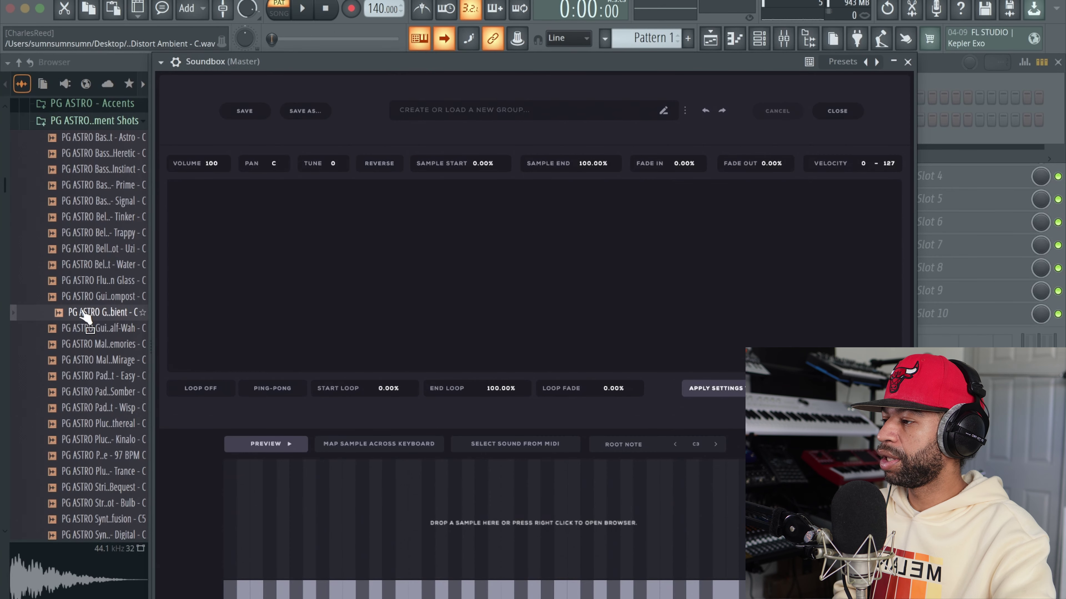
drag(81, 310, 510, 507)
drag(592, 505, 697, 530)
drag(504, 510, 444, 513)
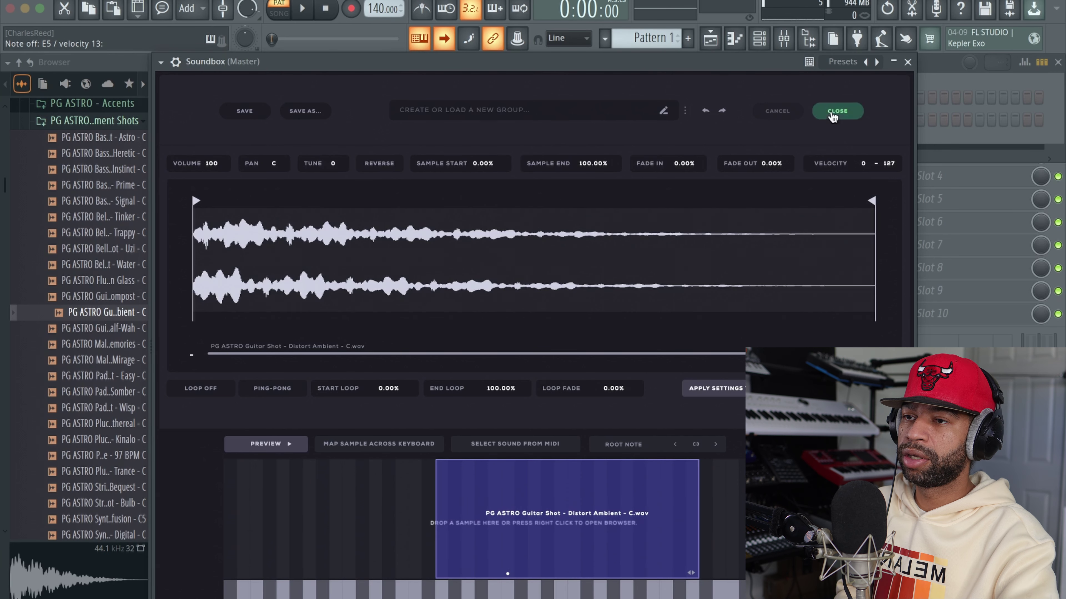
click(833, 115)
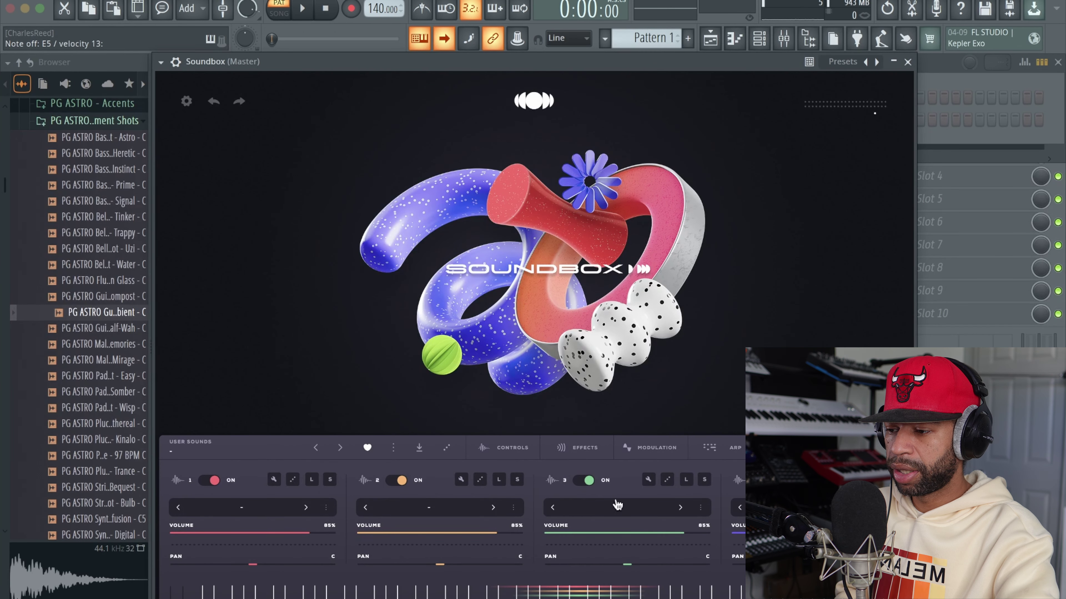
- Lower layer 3's volume to about 46% and enable the vector pad with circular movement
drag(675, 535, 622, 538)
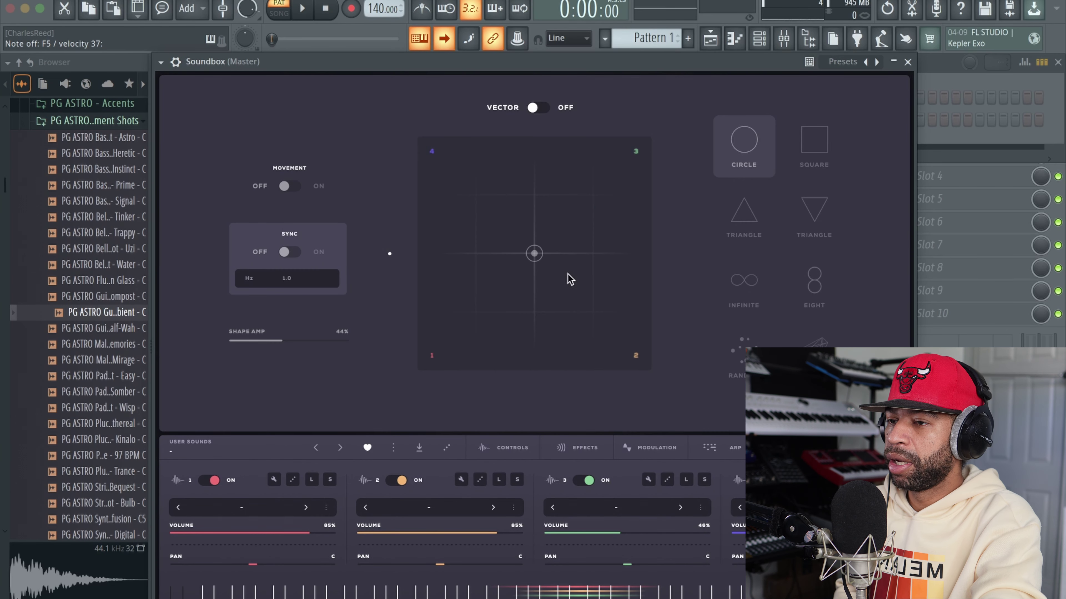
click(541, 108)
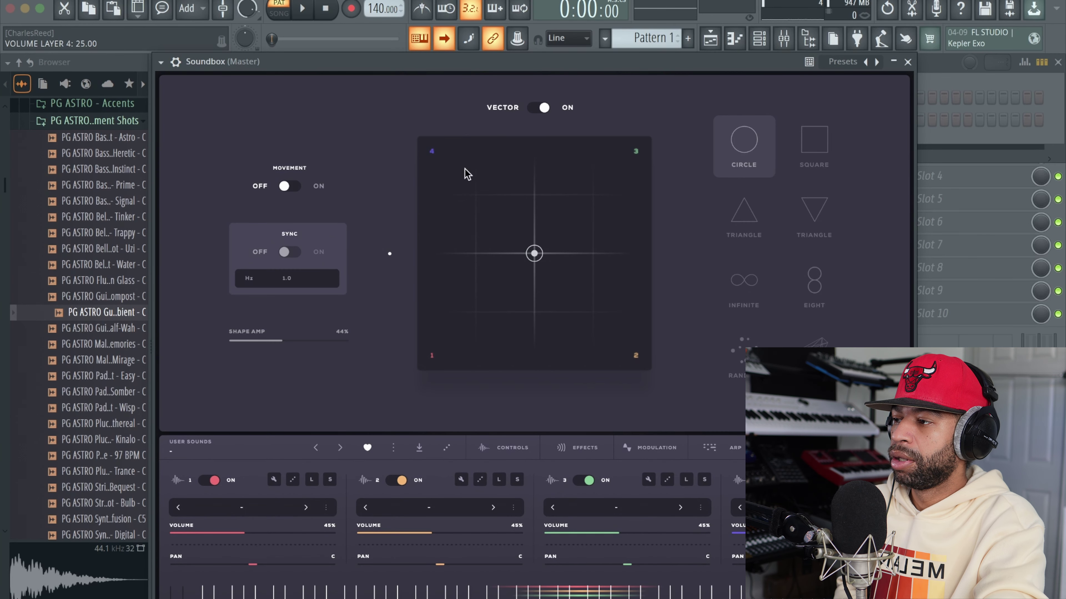
click(300, 189)
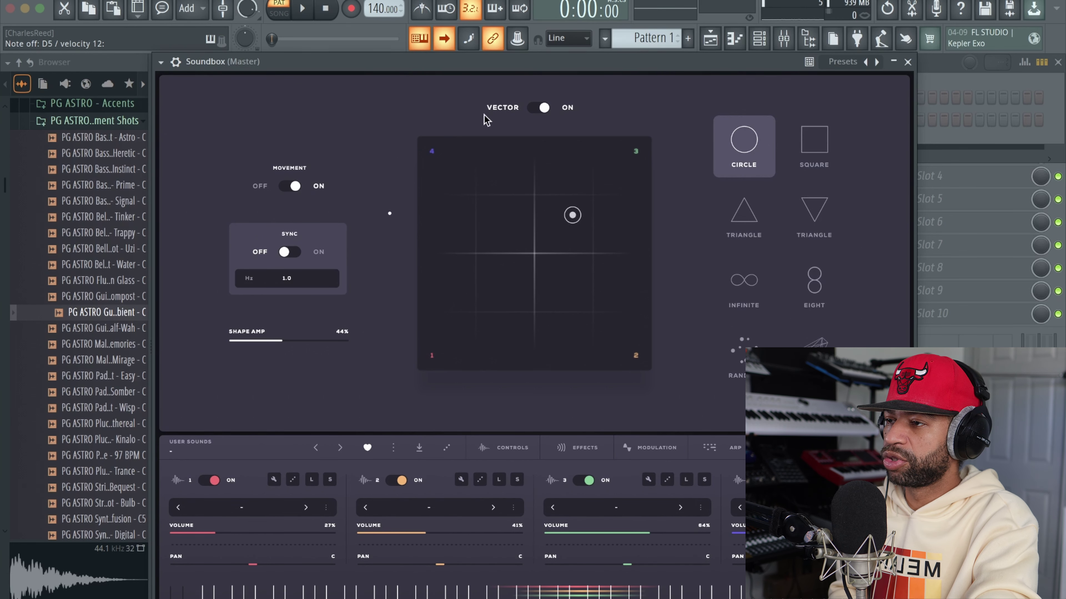
- Compare the sound with the vector pad off and on, and try the Random shape and the one beside it
click(536, 110)
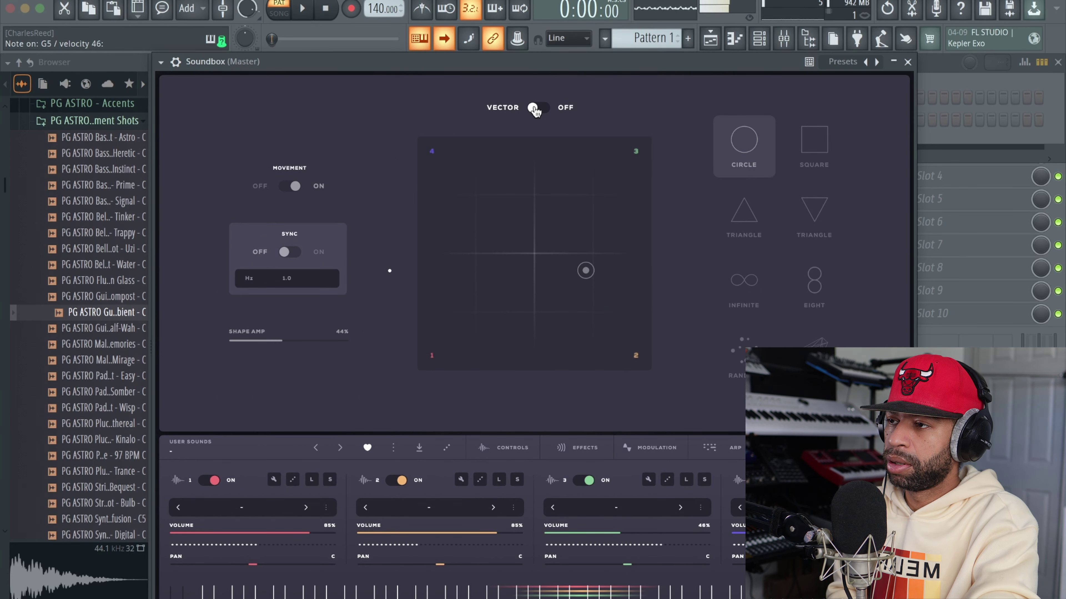
click(544, 109)
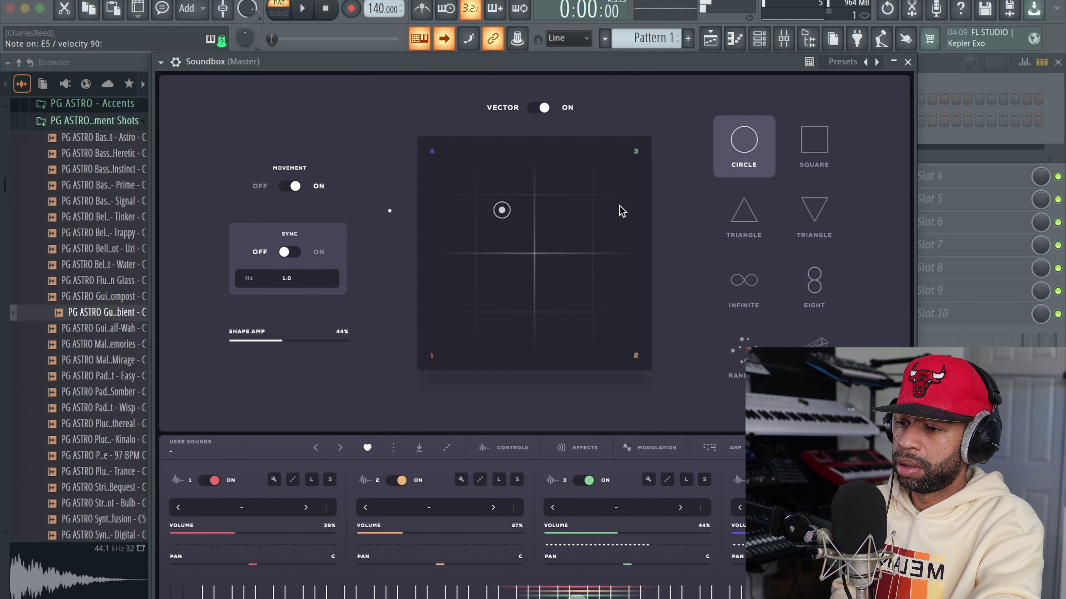
click(739, 355)
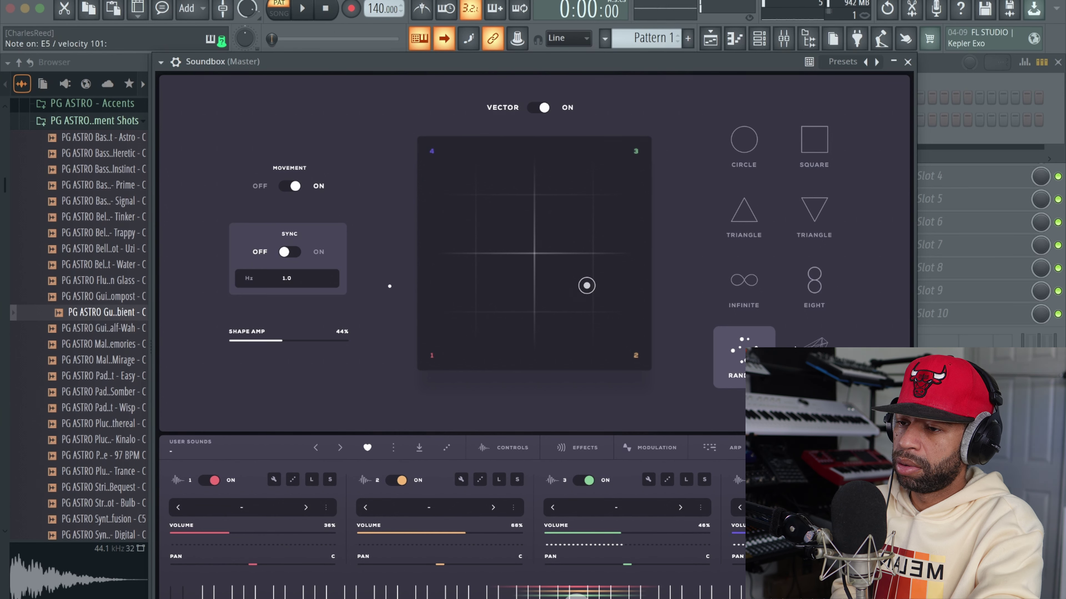
click(814, 357)
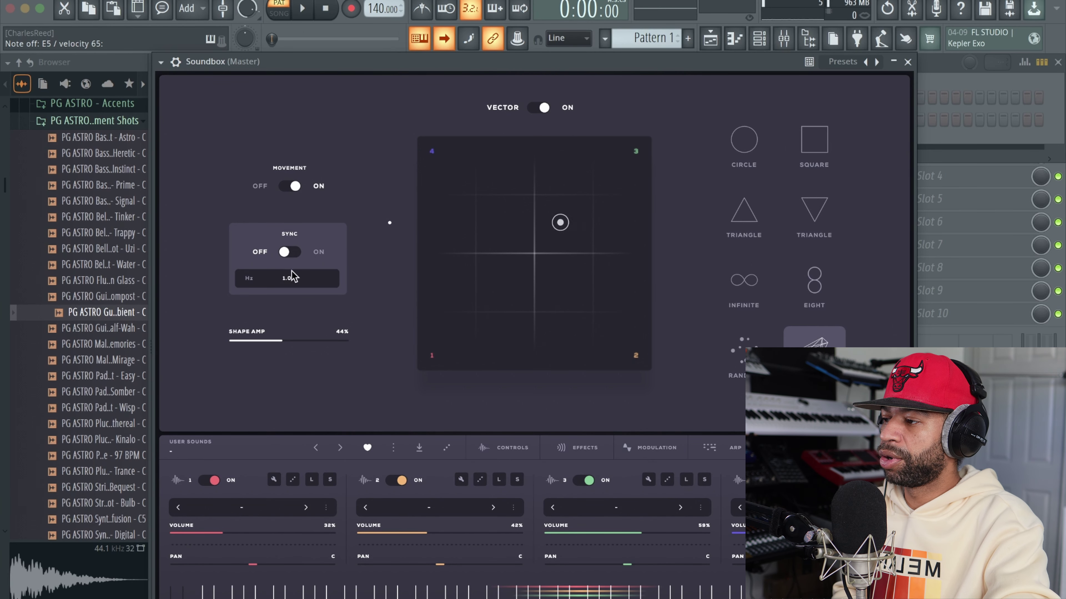
- Raise the vector movement rate to about 15 Hz with the Random shape selected, and switch movement off
drag(289, 279, 308, 205)
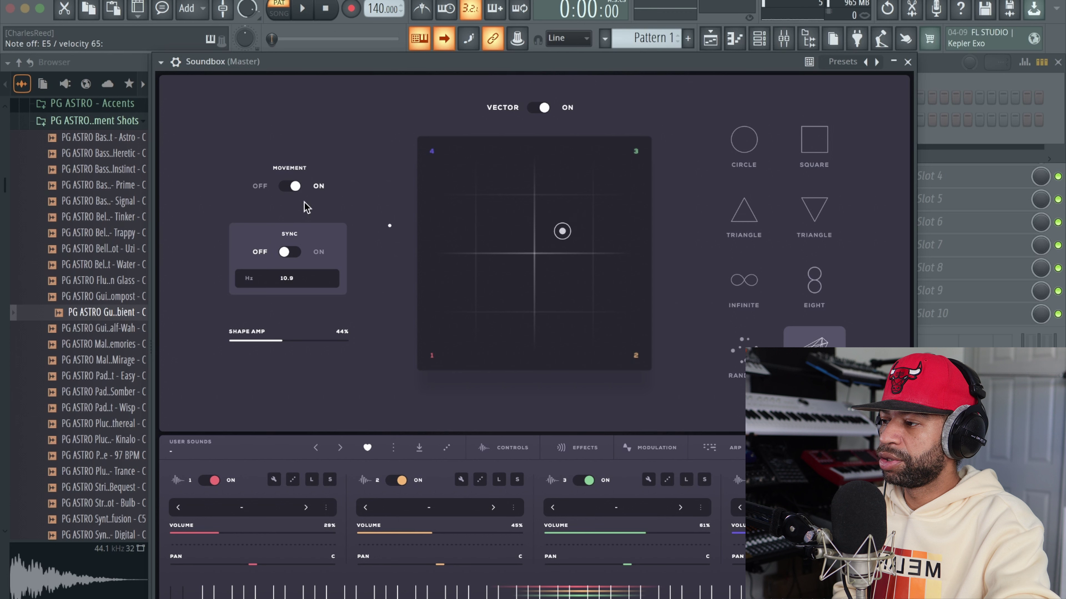
scroll(290, 278, up, 4)
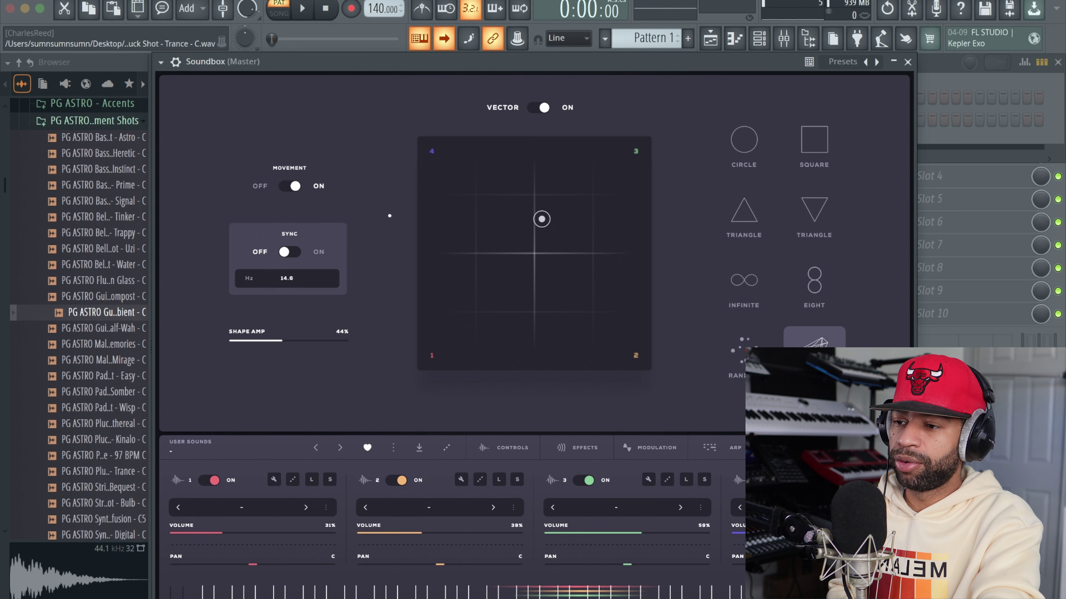
click(740, 353)
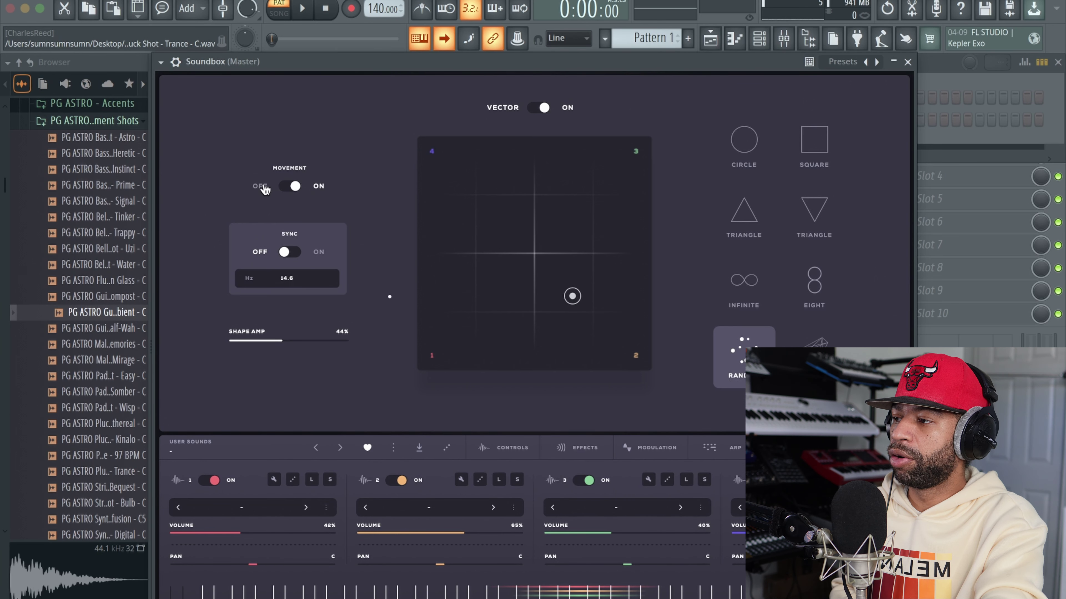
click(292, 188)
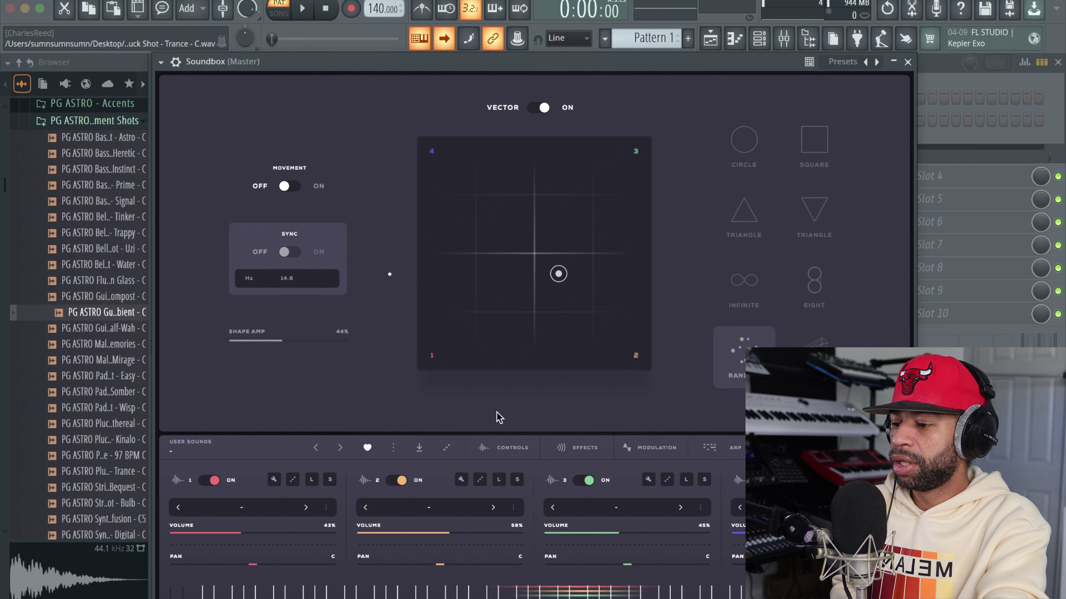
- Load a Delay into layer 1's first effect slot
click(586, 447)
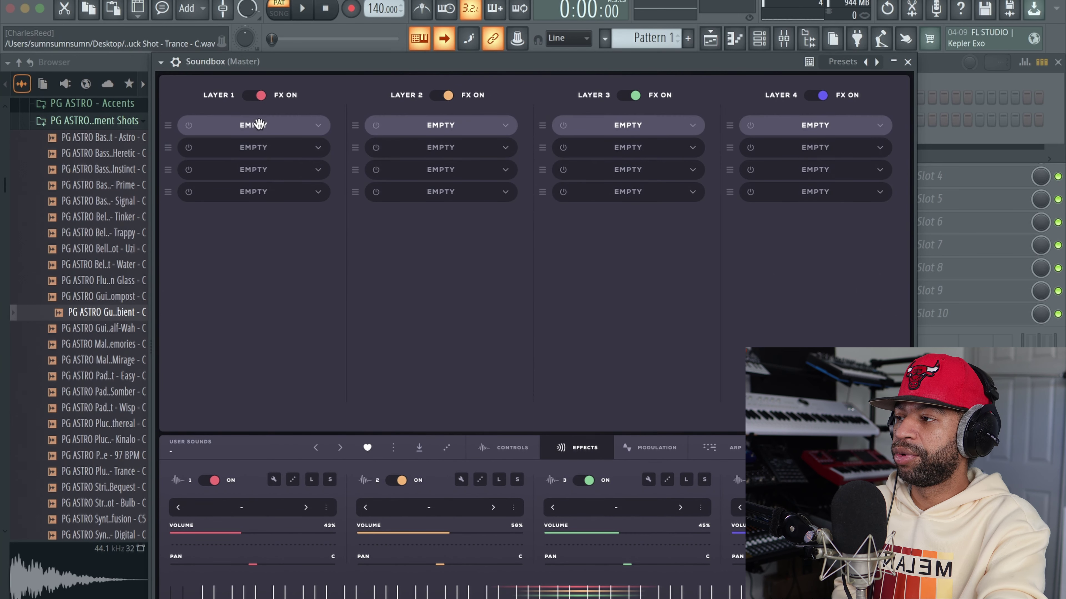
click(315, 128)
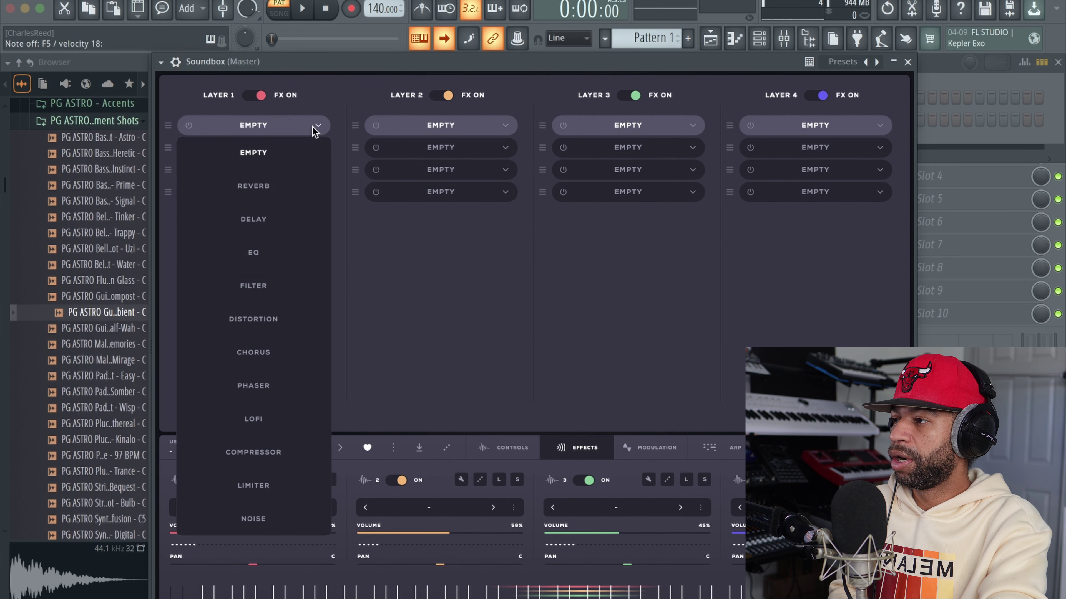
click(272, 222)
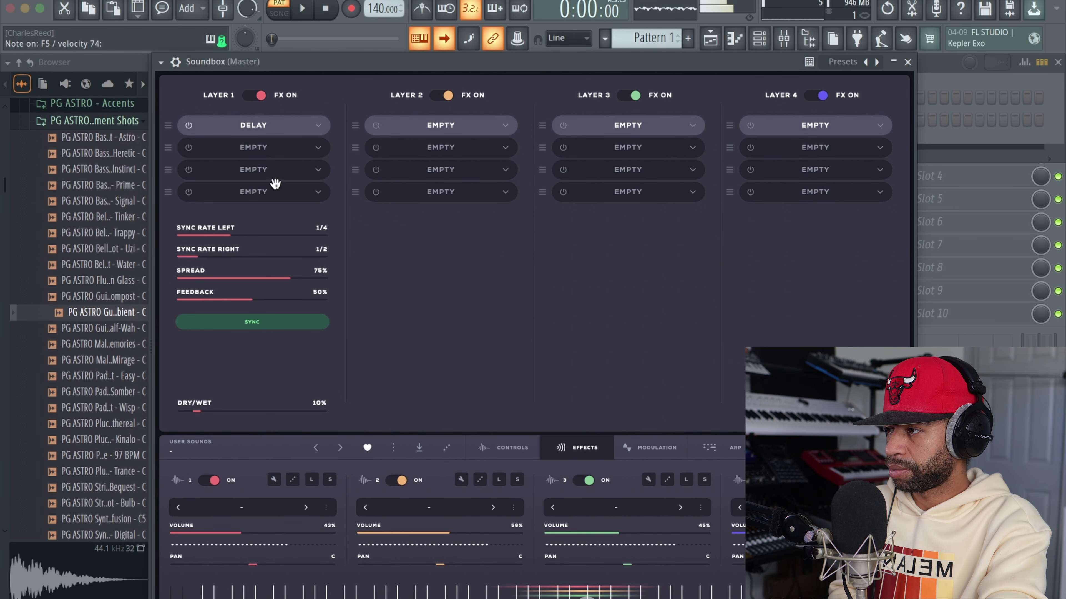
- Set layer 1's delay to sync rates of 1/8 left and 1/4D right with 74% feedback
drag(230, 238, 265, 238)
drag(198, 257, 232, 261)
drag(237, 298, 290, 303)
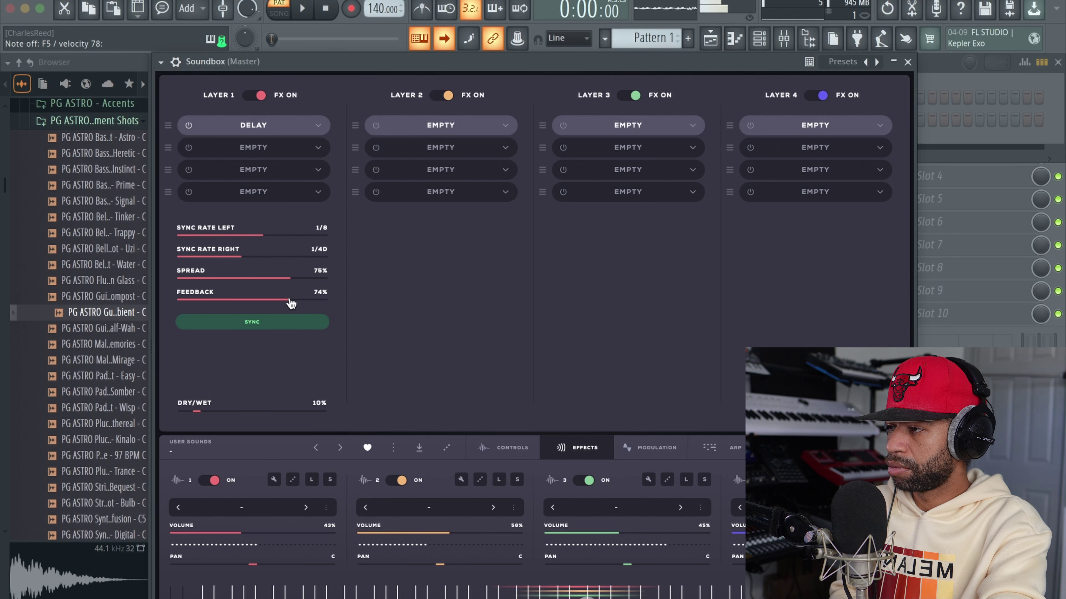
- Add Distortion in layer 1's second effect slot with 87% drive and 27% dry/wet
click(269, 149)
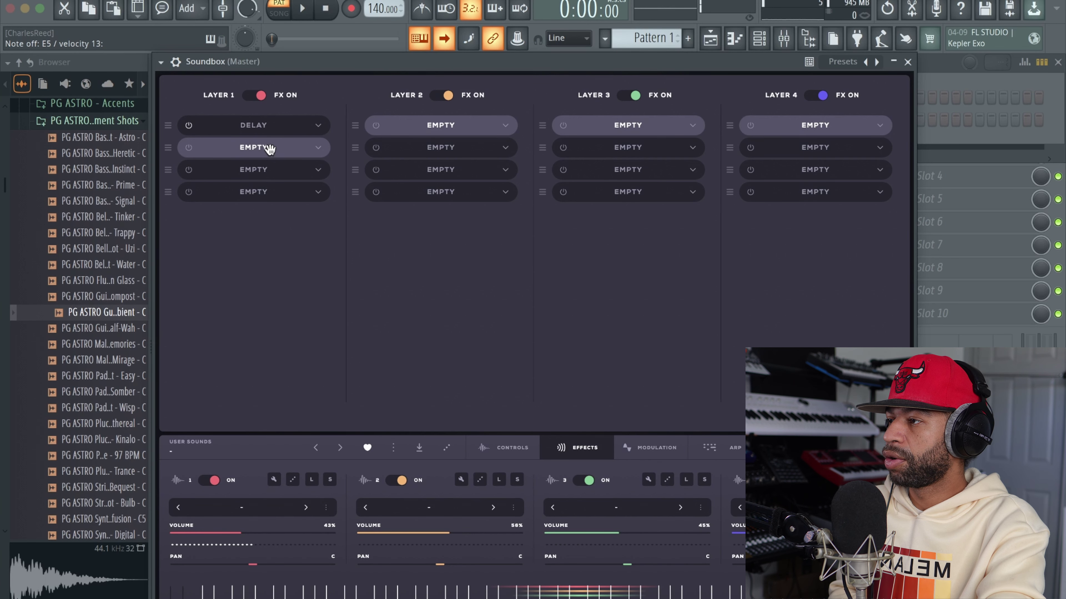
click(316, 149)
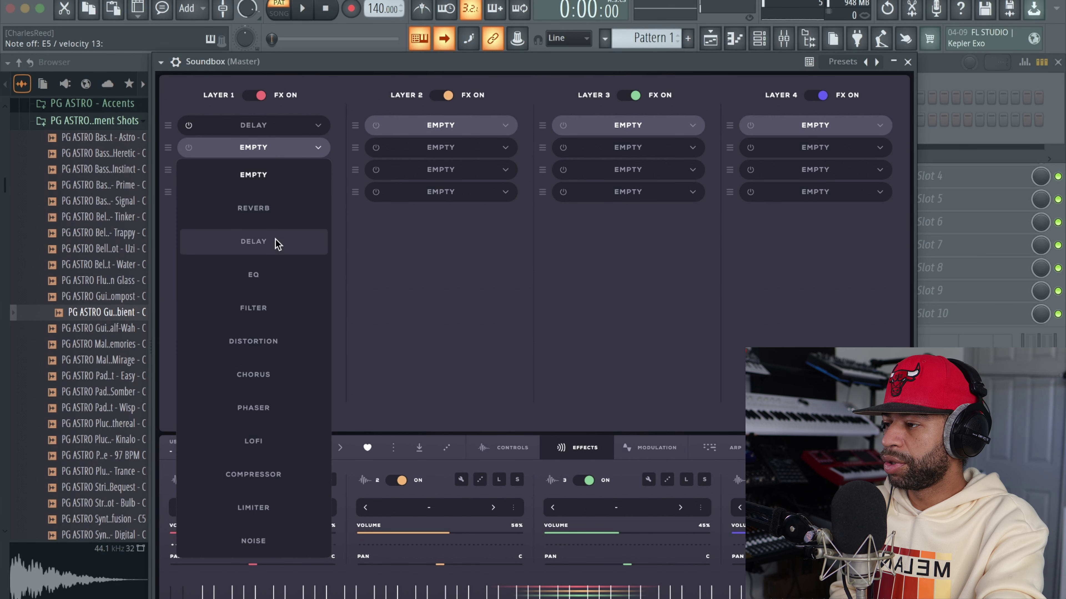
click(270, 343)
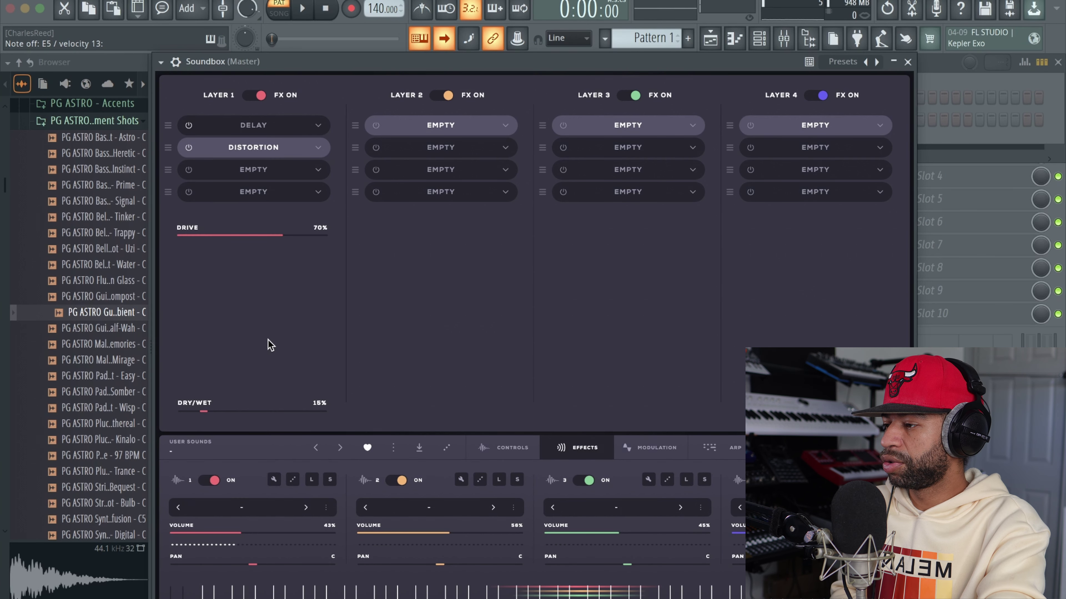
drag(274, 240, 310, 243)
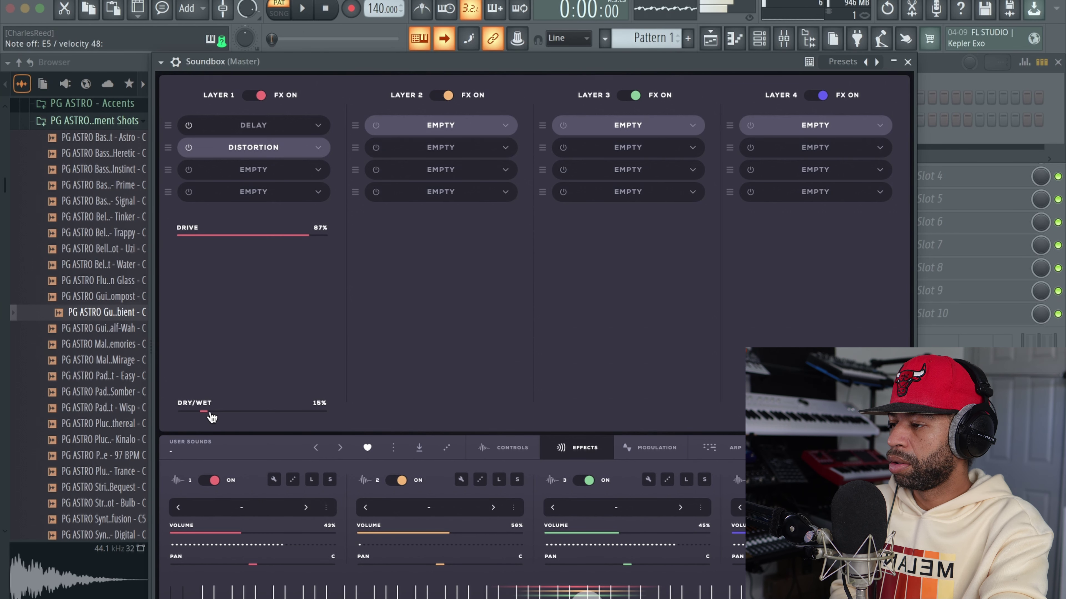
drag(206, 412, 219, 412)
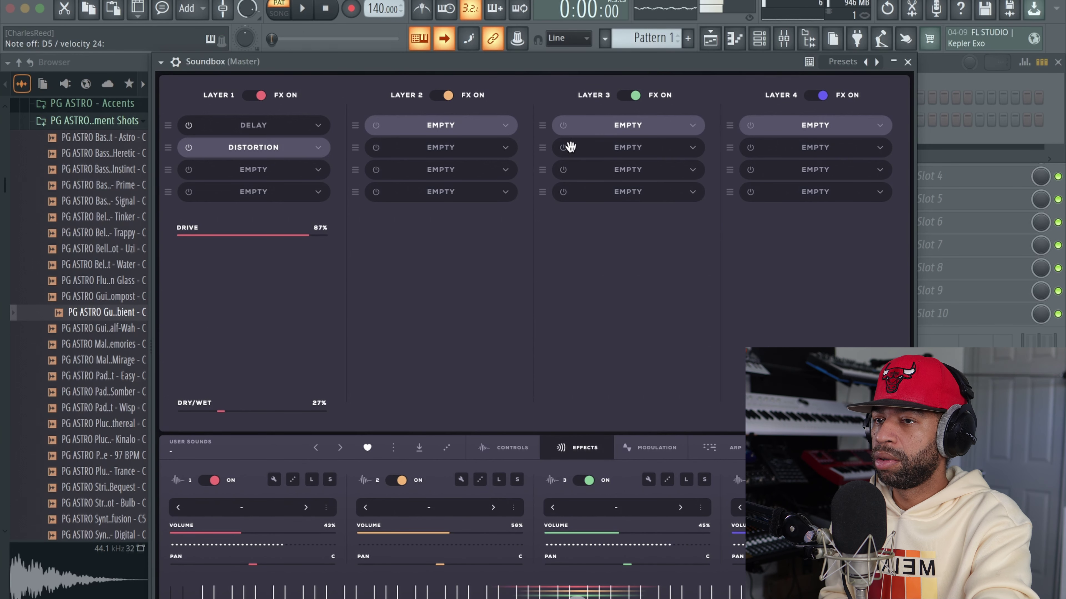
- Add Chorus in layer 3's first effect slot with a rate of 8 Hz and 13% depth
click(692, 132)
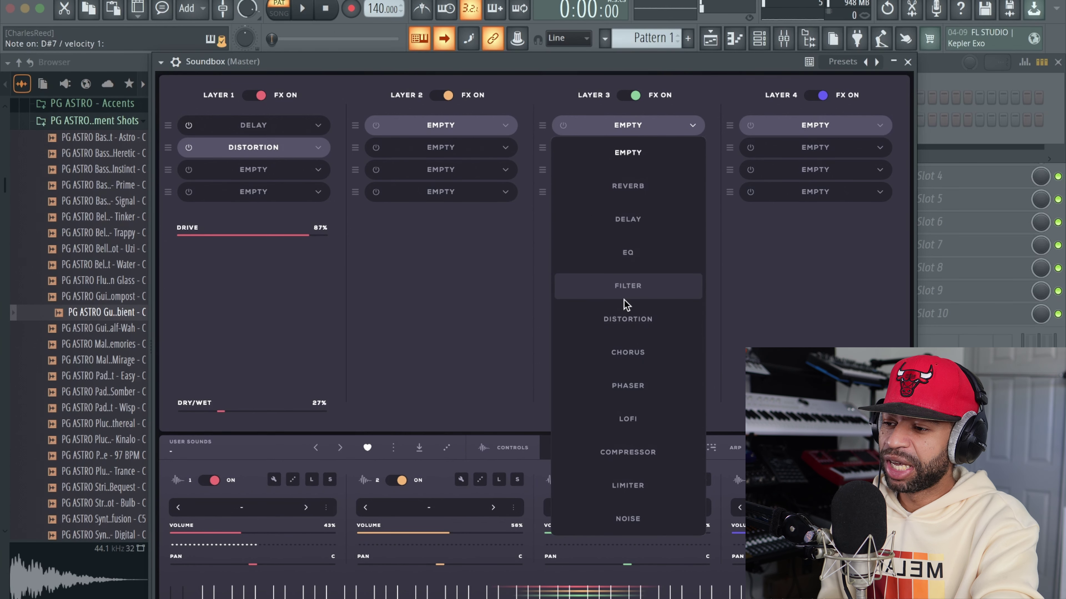
click(645, 355)
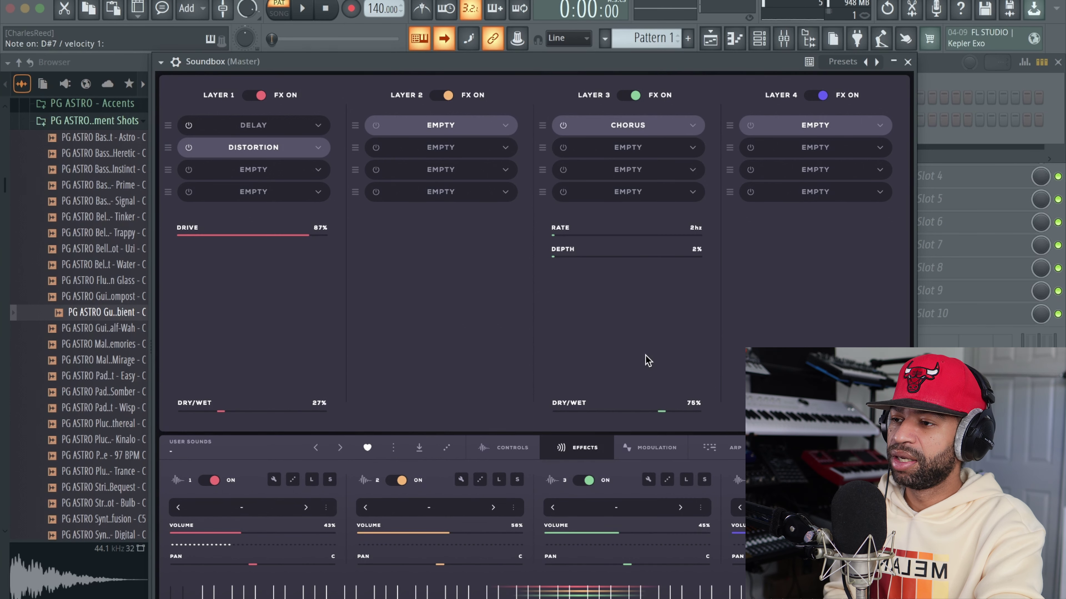
scroll(558, 241, up, 2)
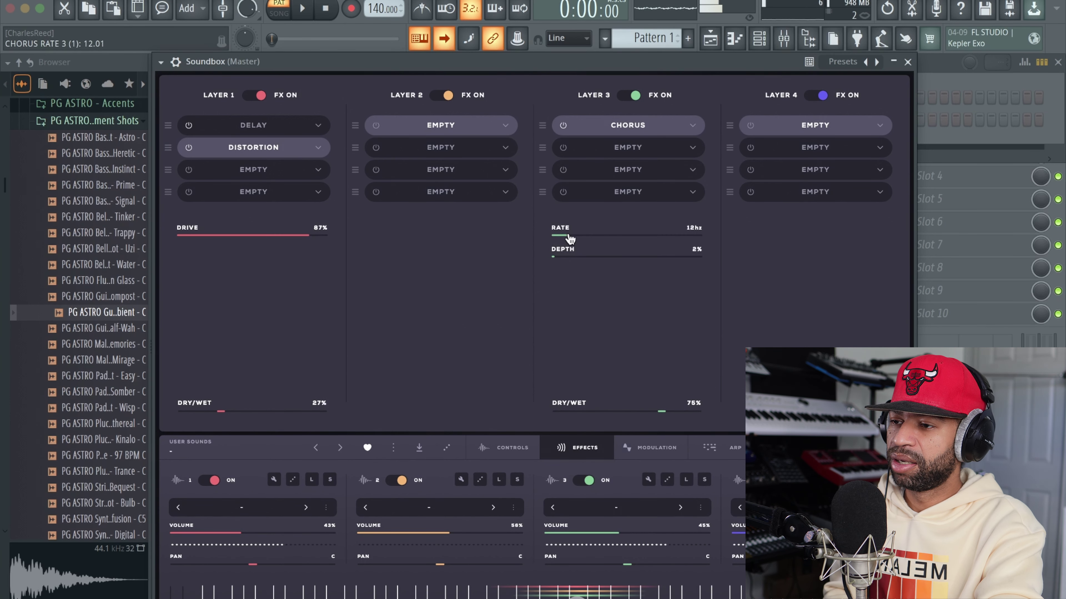
drag(556, 260, 572, 264)
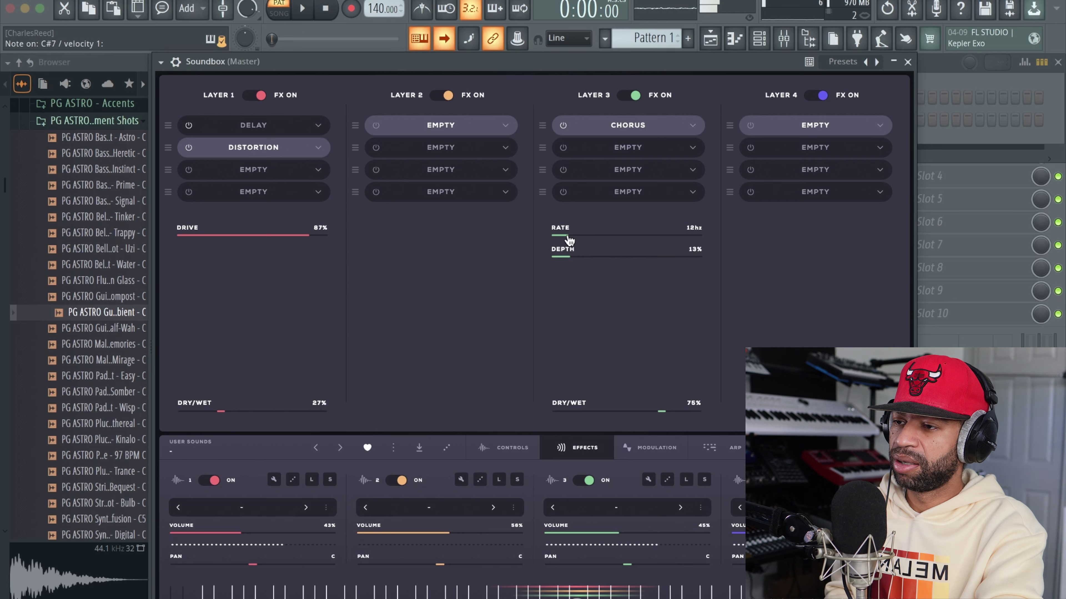
drag(567, 242, 566, 242)
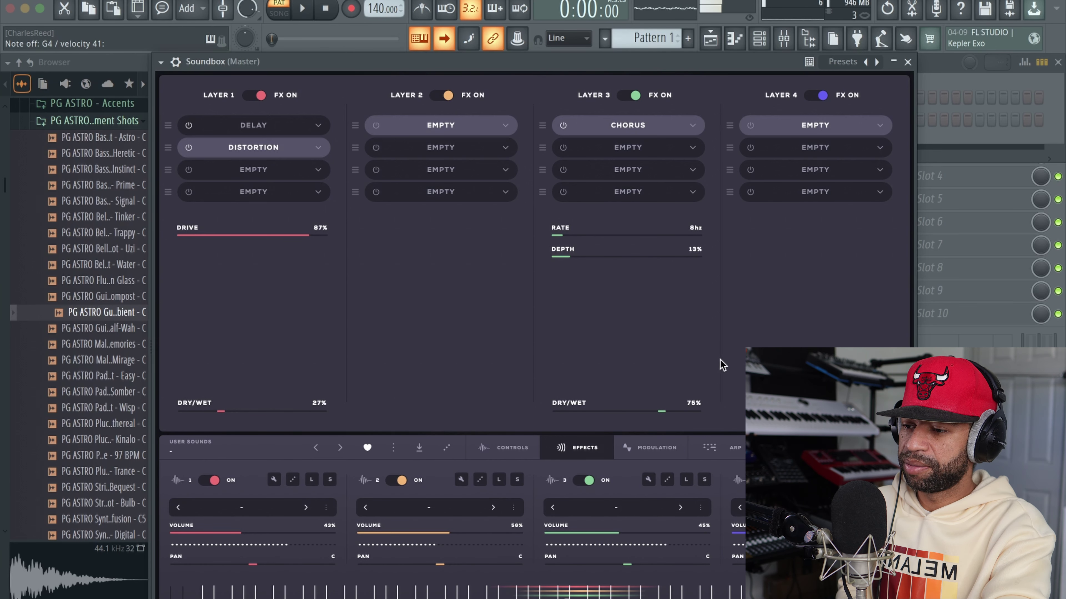
- Enable Arp 2 in Down + Up mode and randomize its volume and octave steps
click(721, 449)
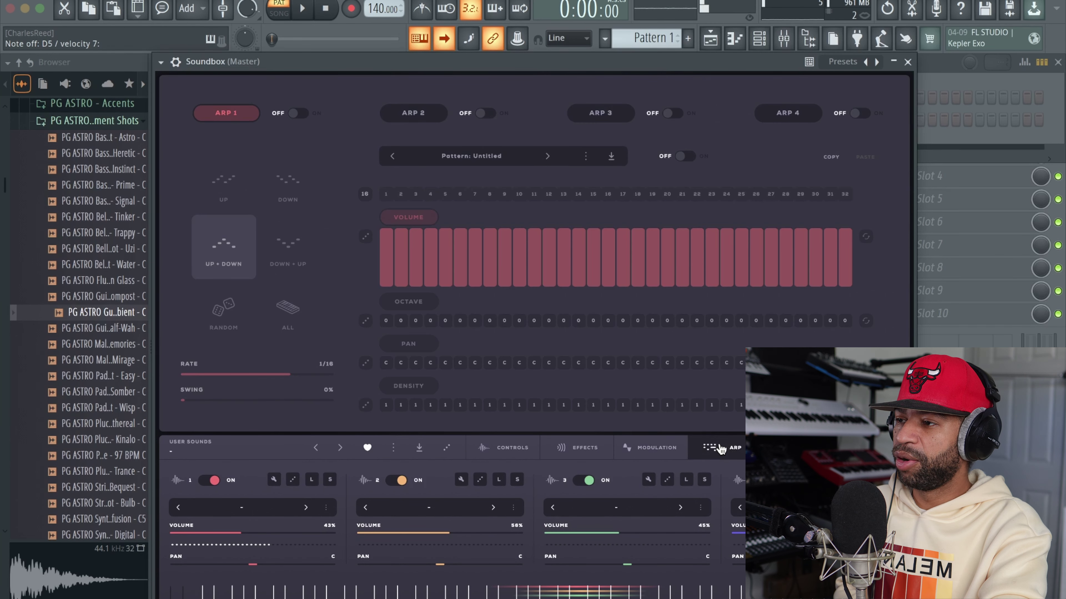
click(436, 123)
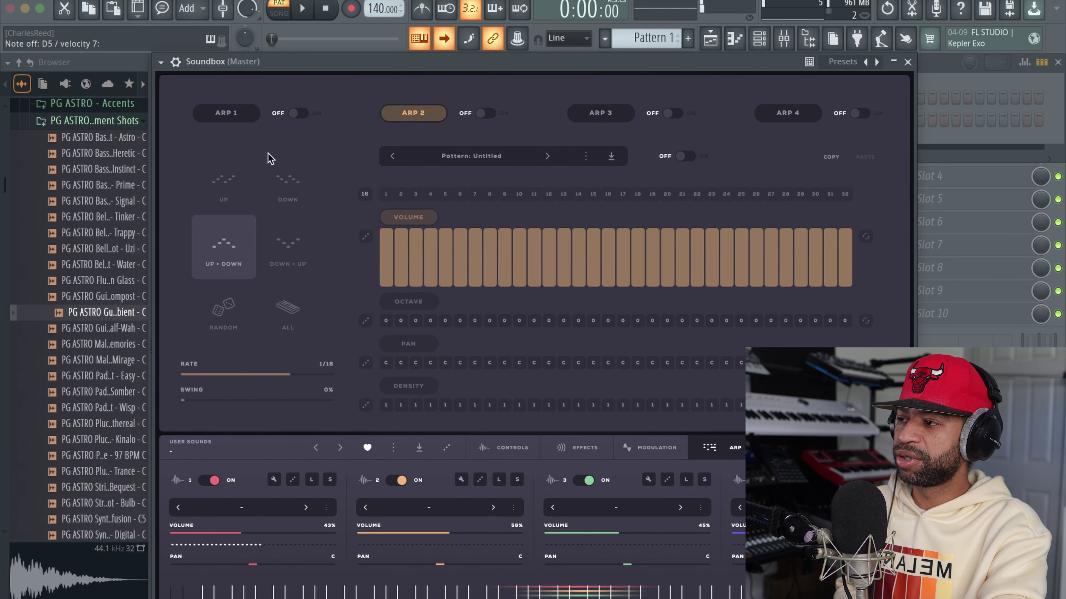
click(487, 114)
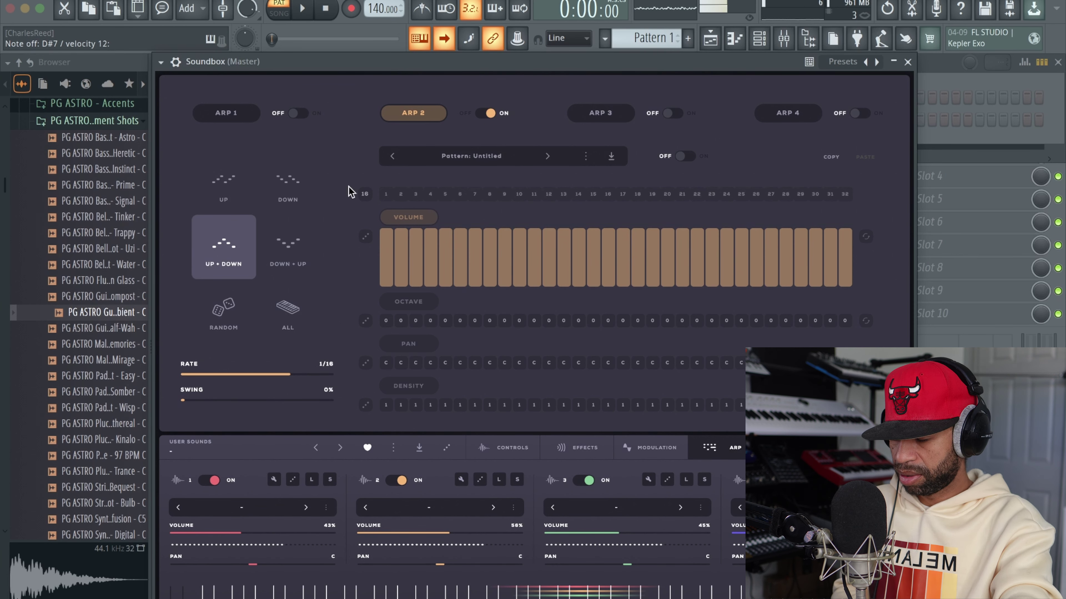
click(295, 255)
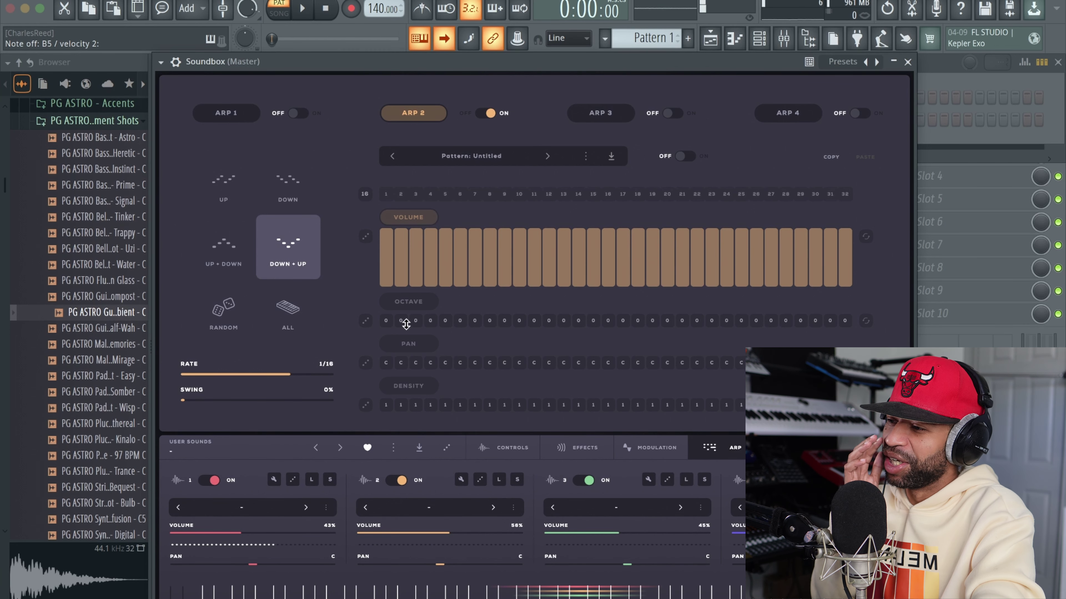
click(368, 237)
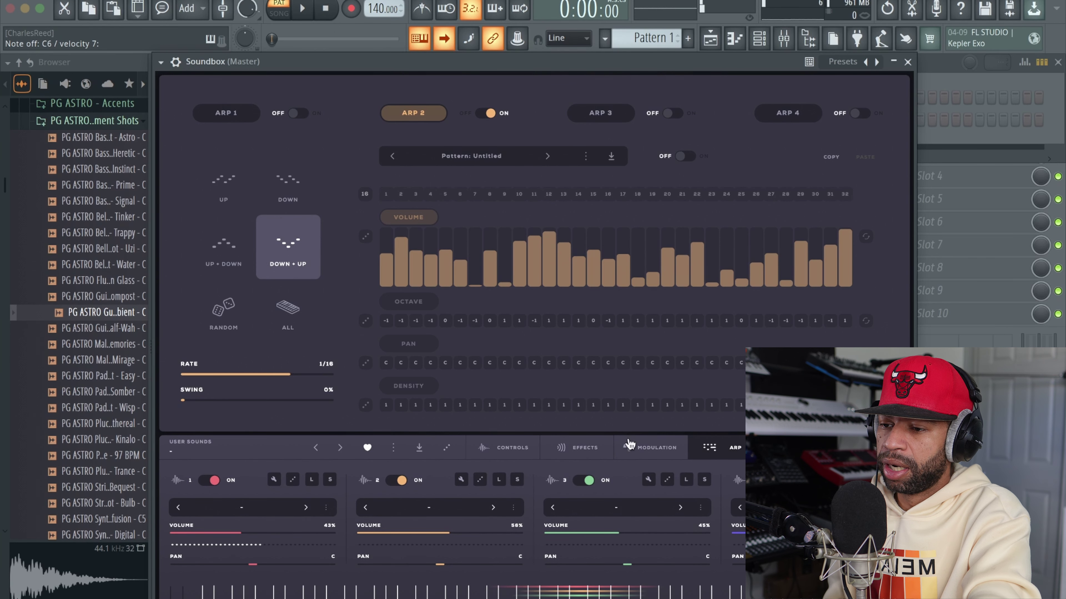
- Run the vector movement with the upright Triangle shape at 1.2 Hz, and switch the vector pad off
click(793, 447)
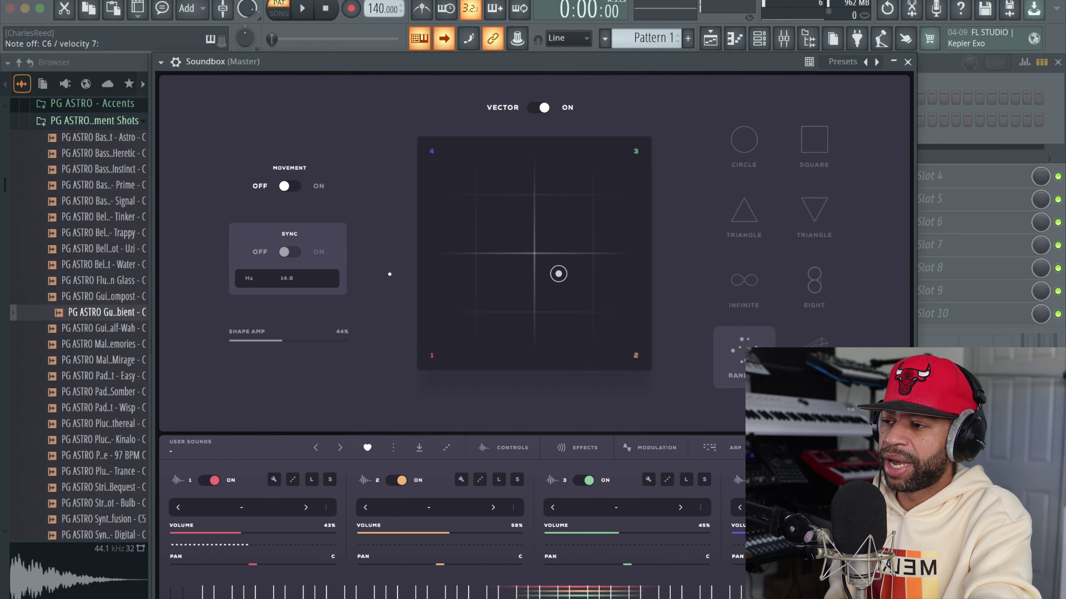
click(751, 223)
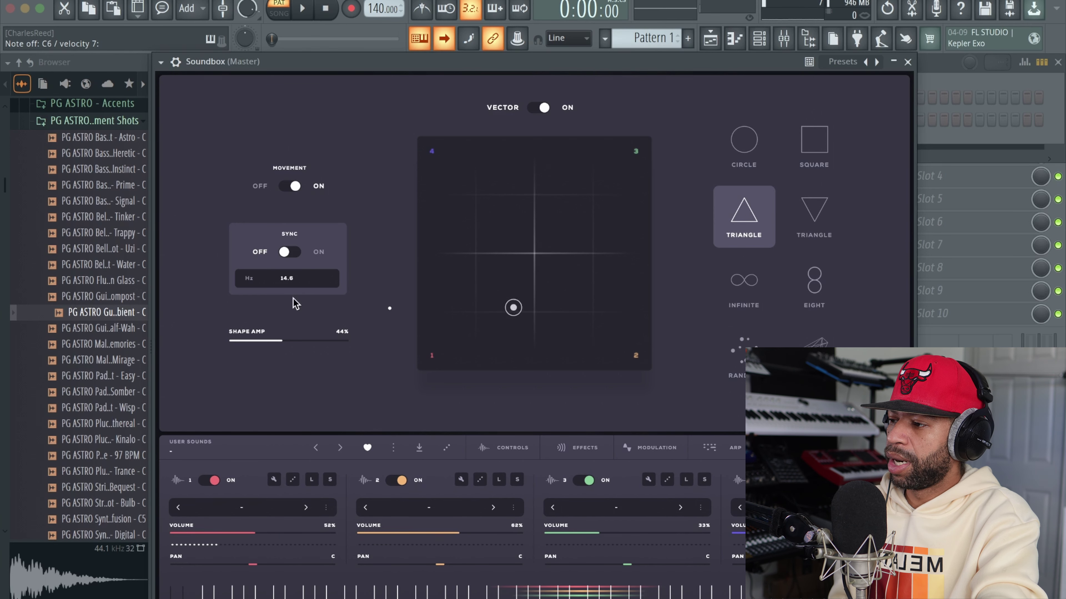
drag(277, 277, 282, 335)
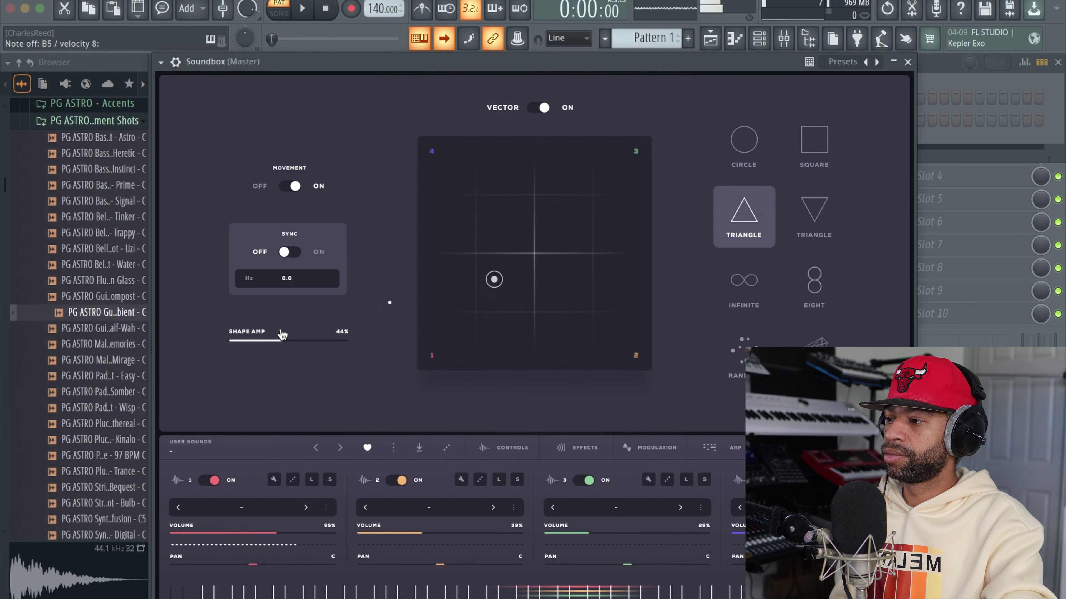
drag(278, 278, 269, 329)
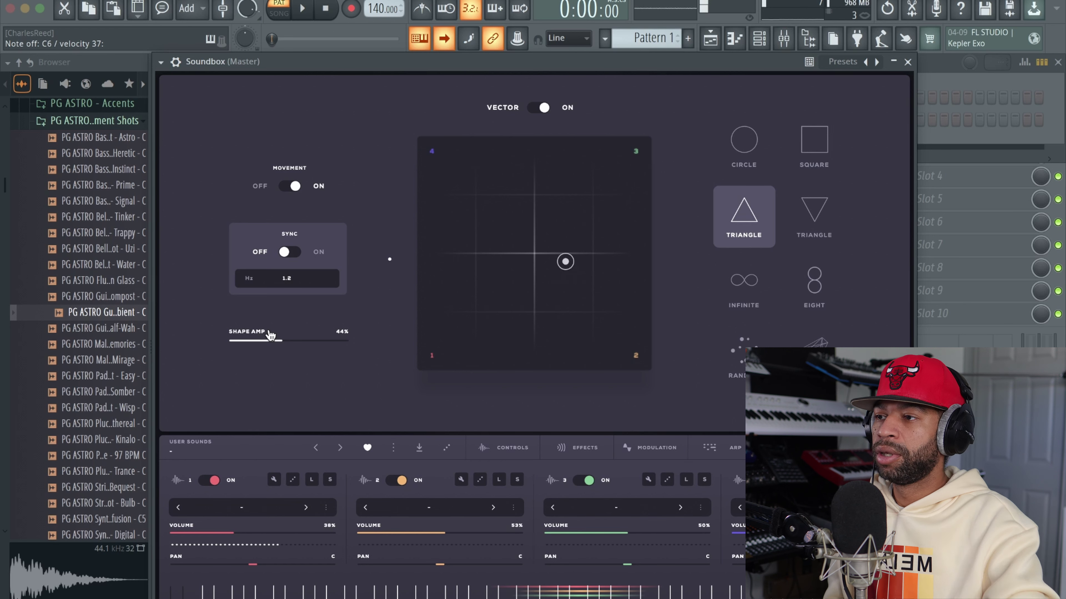
click(532, 110)
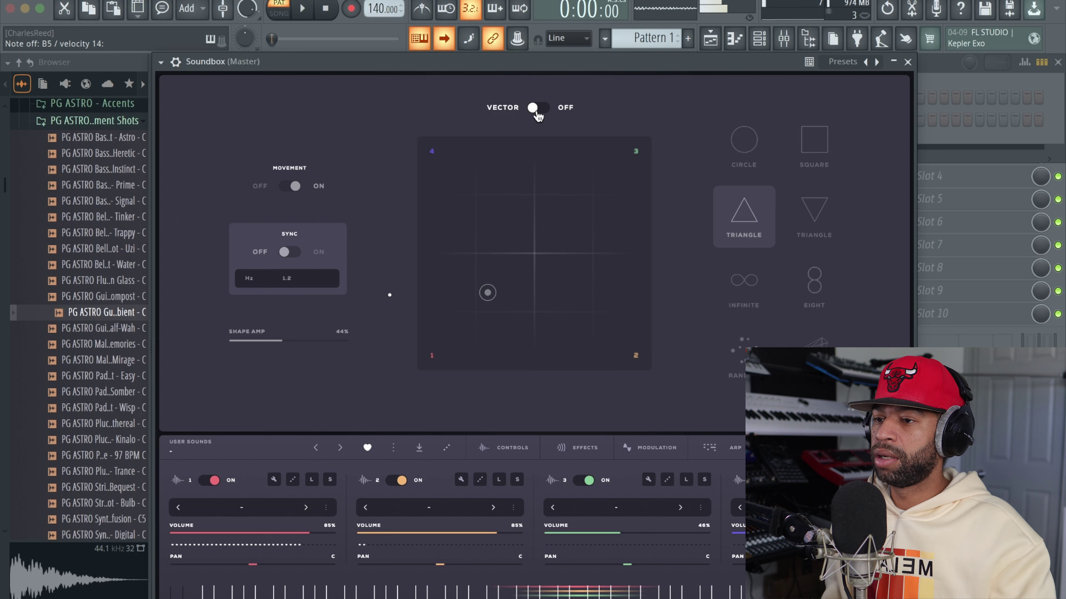
- Open the Voxmotive pack in the sound browser and preview Ethno Vocal Phrases Amin and Bmin
click(394, 448)
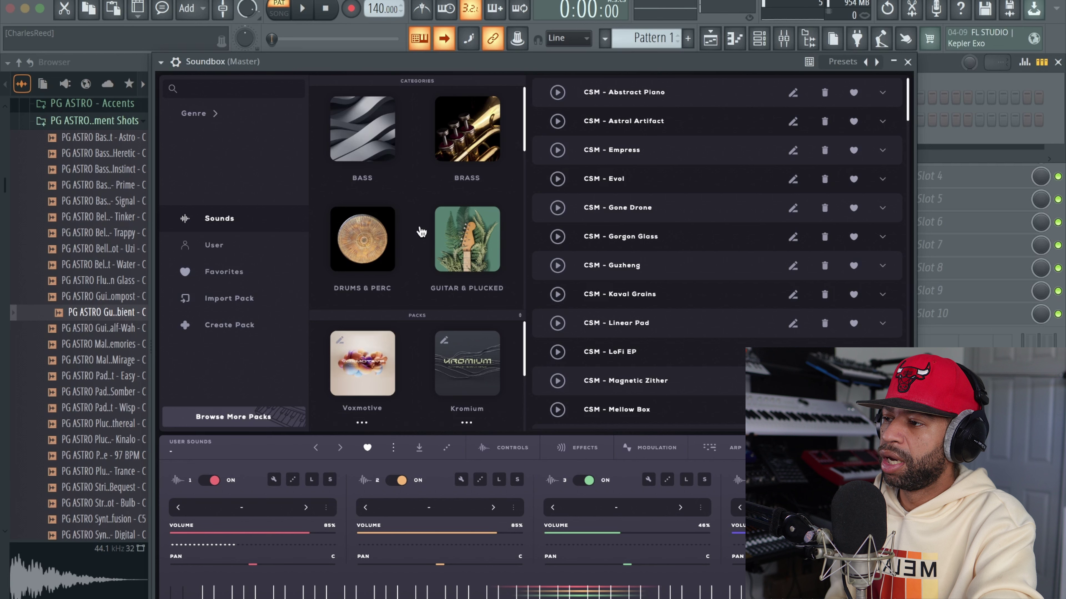
click(393, 347)
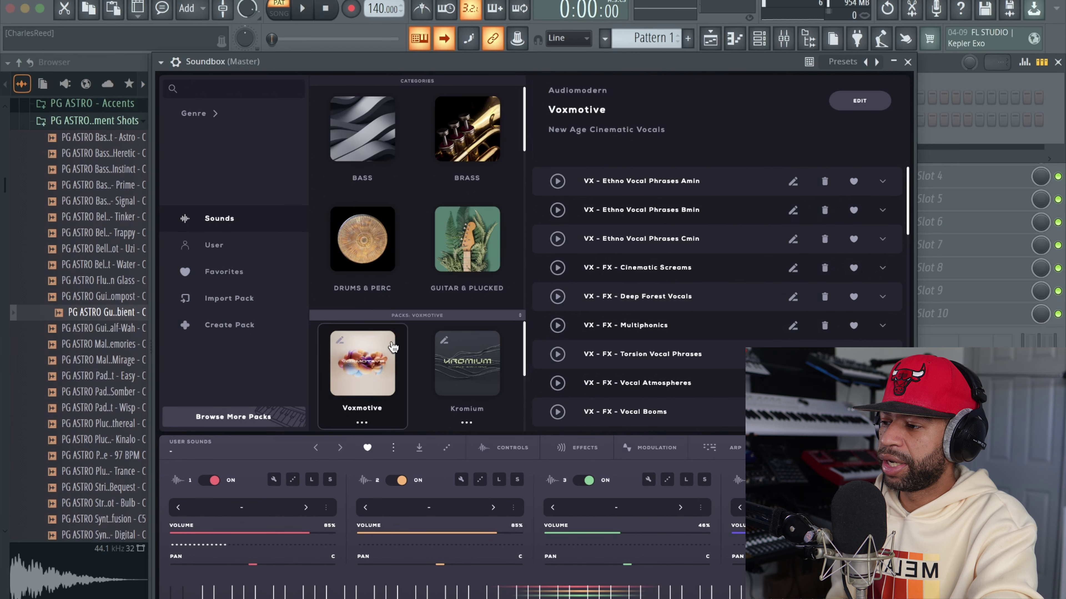
click(558, 181)
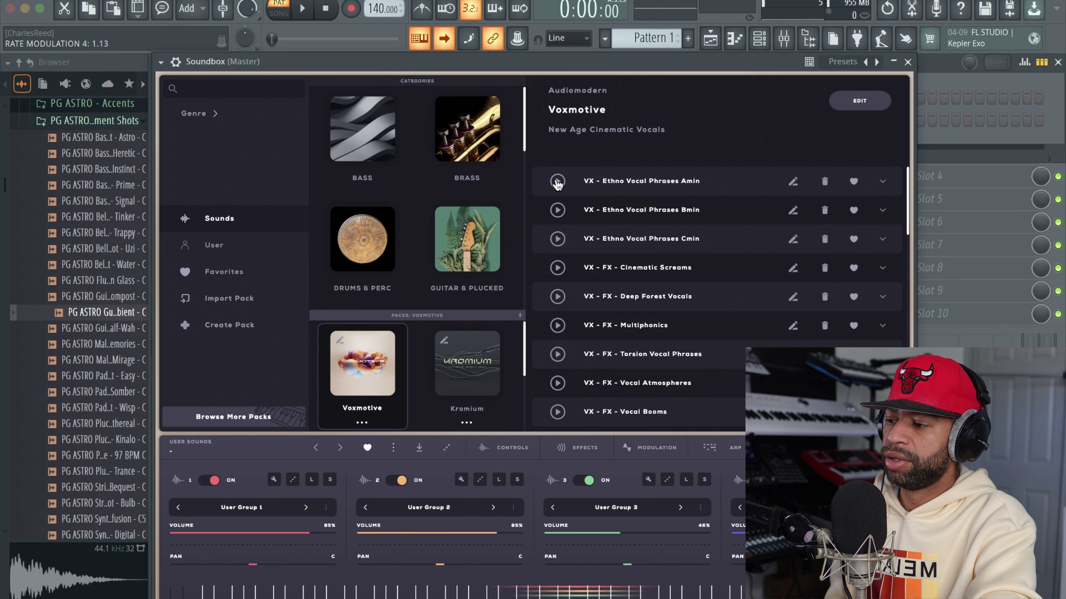
click(558, 211)
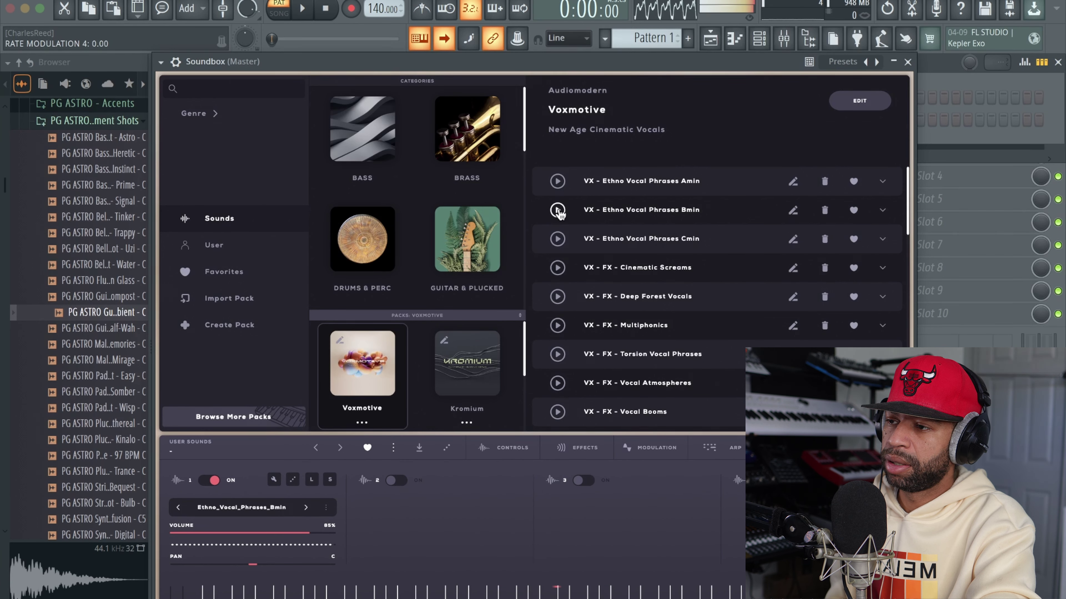
- Audition the Voxmotive presets Ethno Vocal Phrases Bmin, Cinematic Screams, Deep Forest Vocals, Multiphonics and Torsion Vocal Phrases by loading each one
click(612, 209)
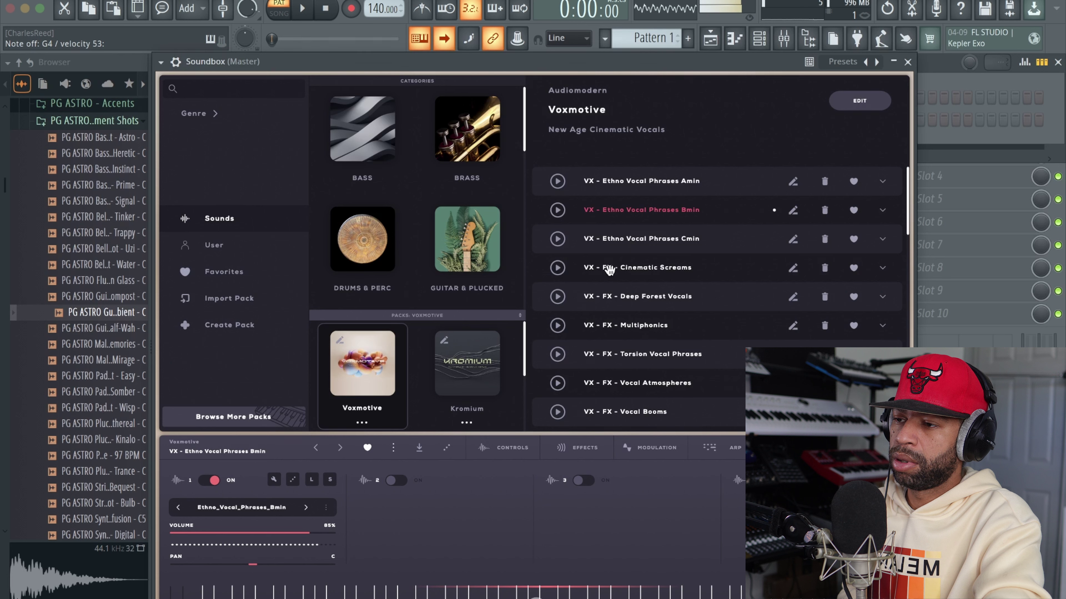
click(633, 269)
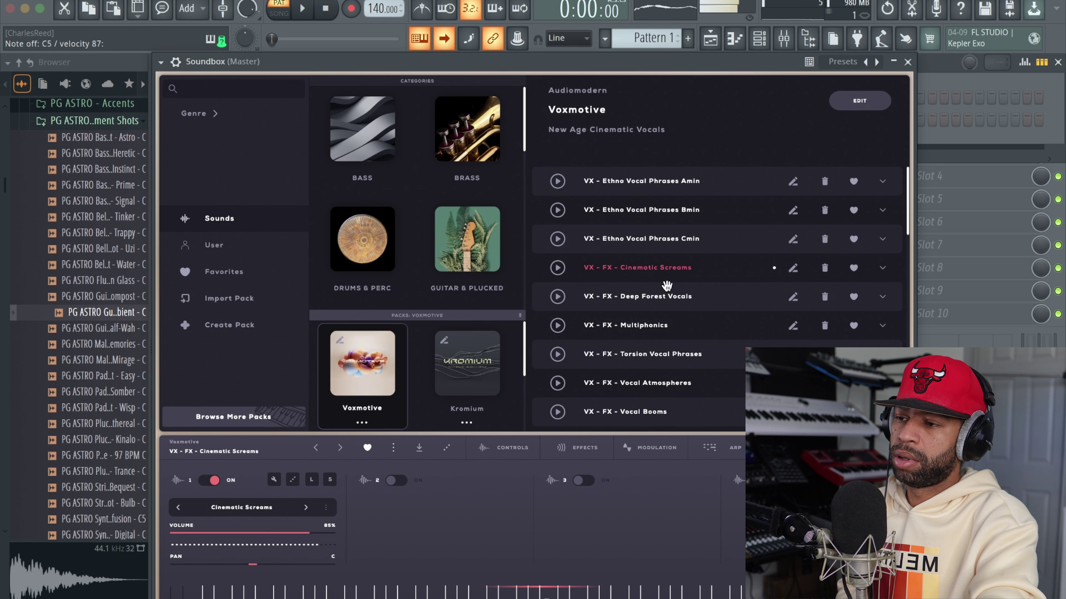
click(646, 300)
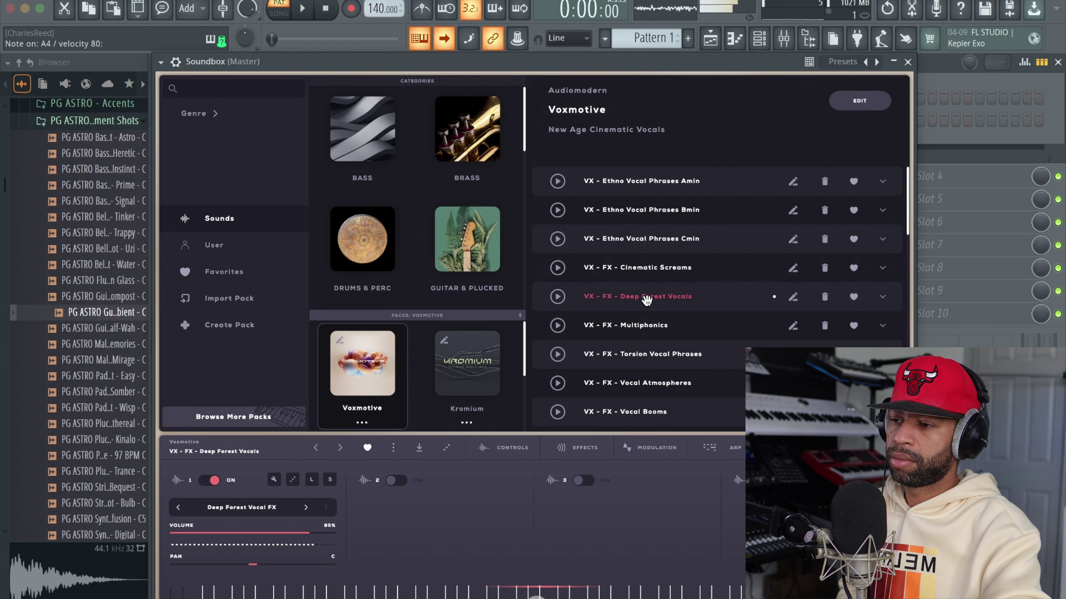
click(640, 327)
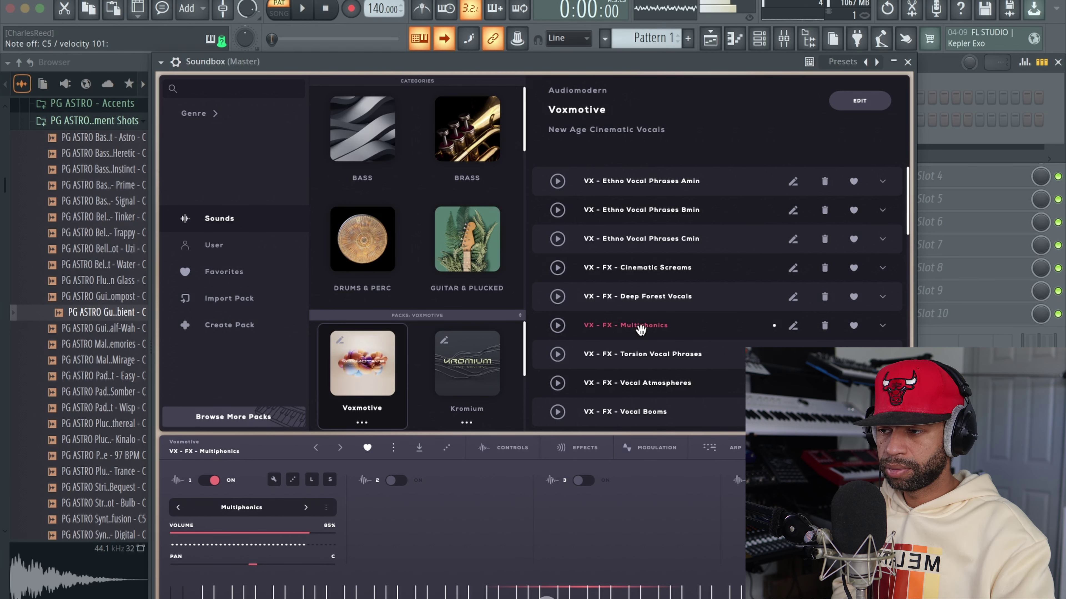
click(652, 357)
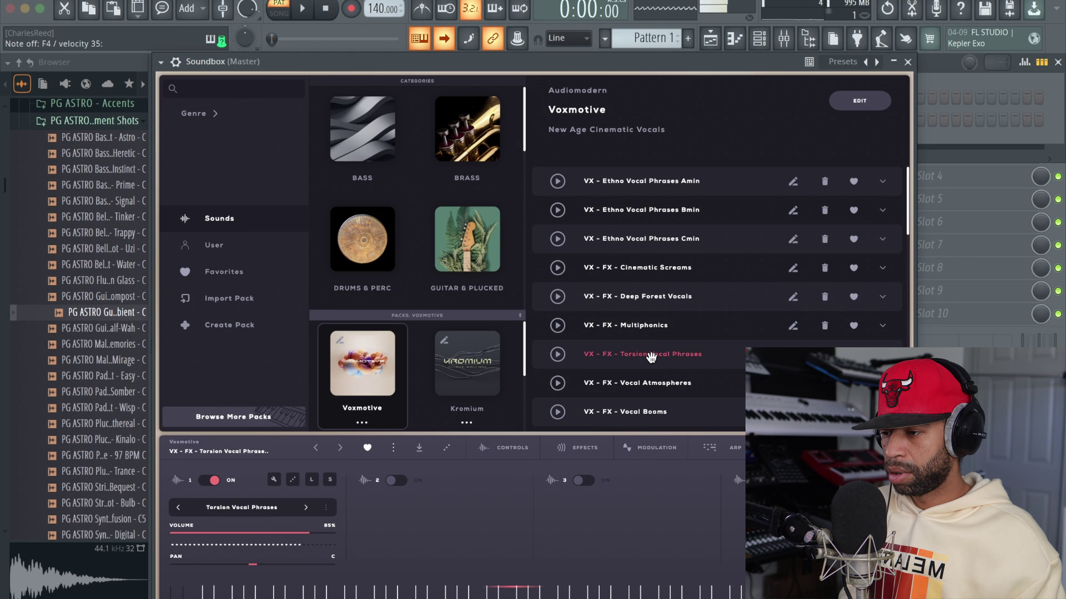
- Load the Voxmotive preset Vocal Booms, and replace it with Vocal Textures Female
scroll(620, 321, down, 1)
scroll(620, 321, down, 2)
click(616, 321)
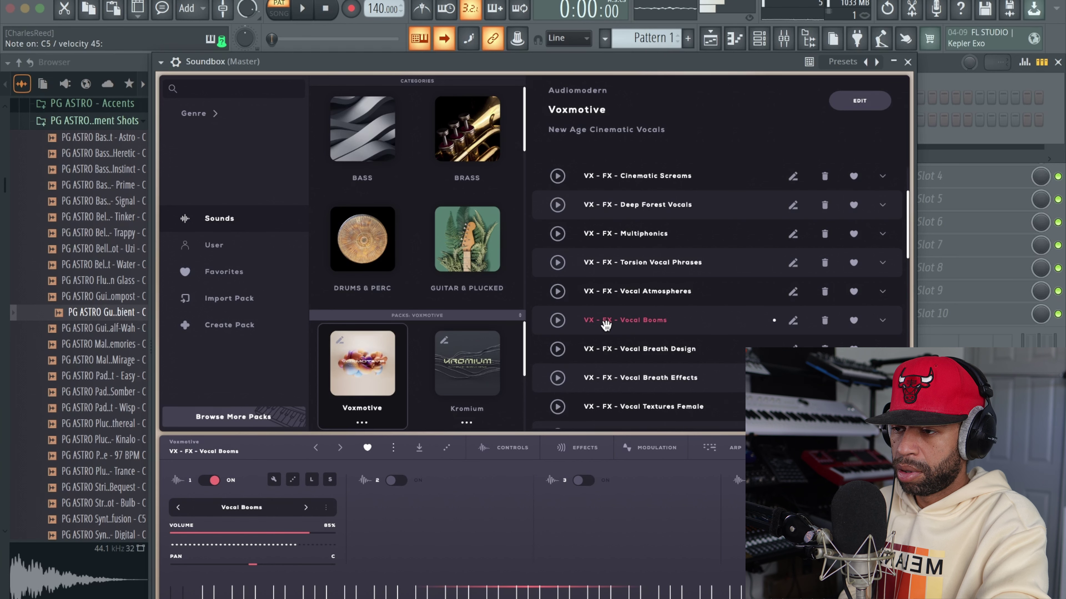
scroll(617, 328, down, 4)
click(642, 295)
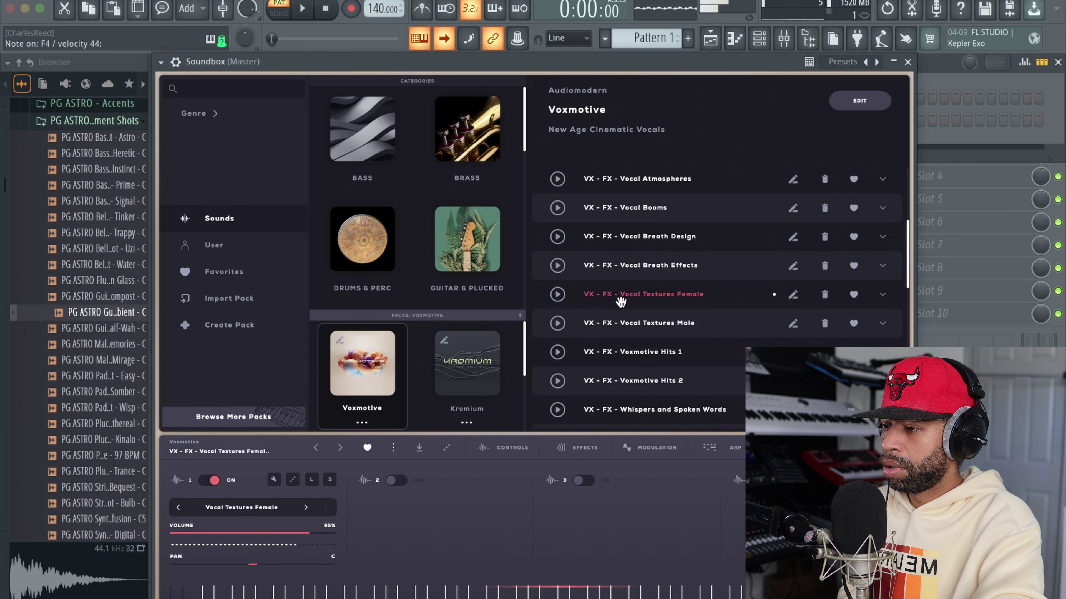
- Open the Kromium pack and preview Harmonicloud, Nova and Pinch Pluck
click(478, 373)
click(479, 372)
click(477, 371)
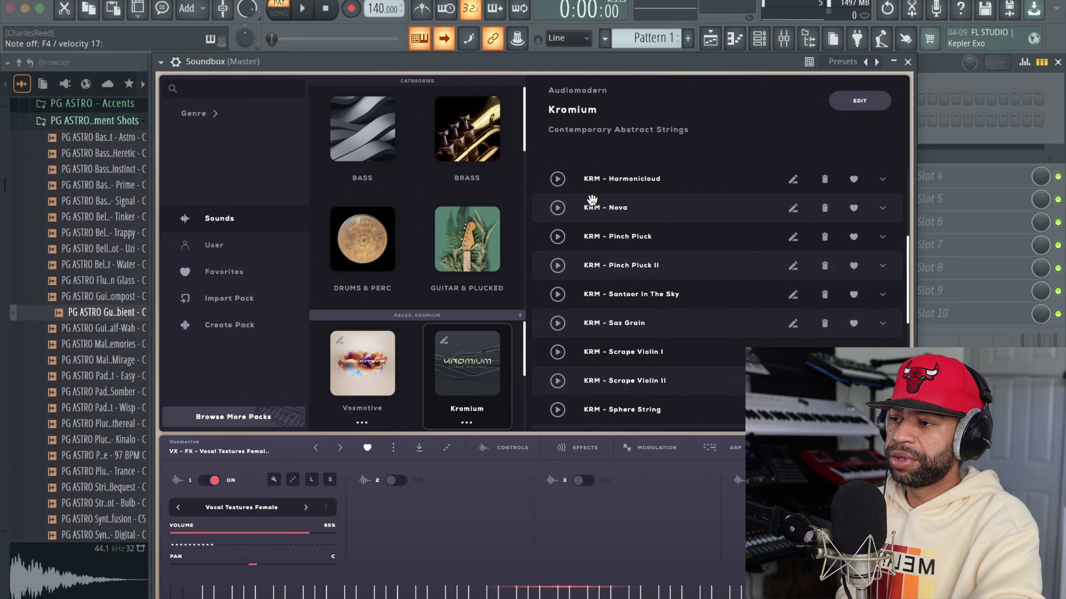
click(558, 180)
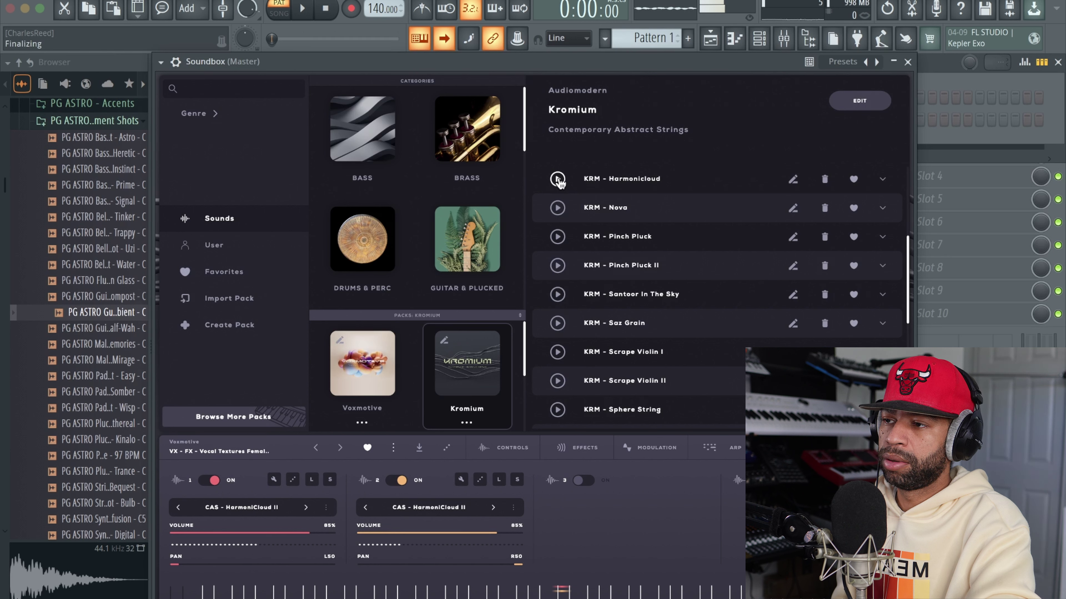
click(558, 207)
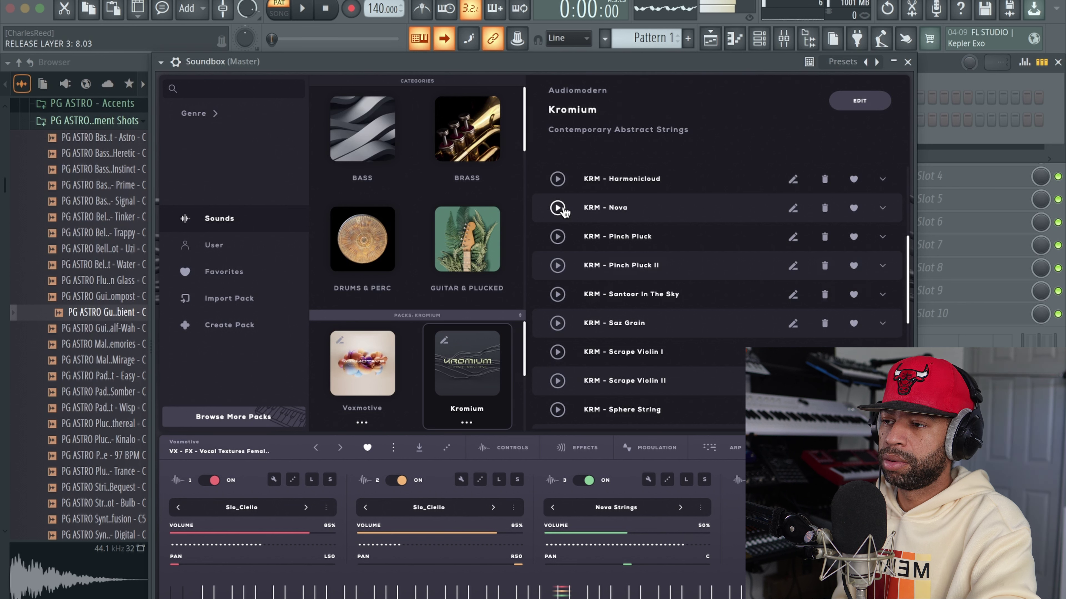
click(557, 240)
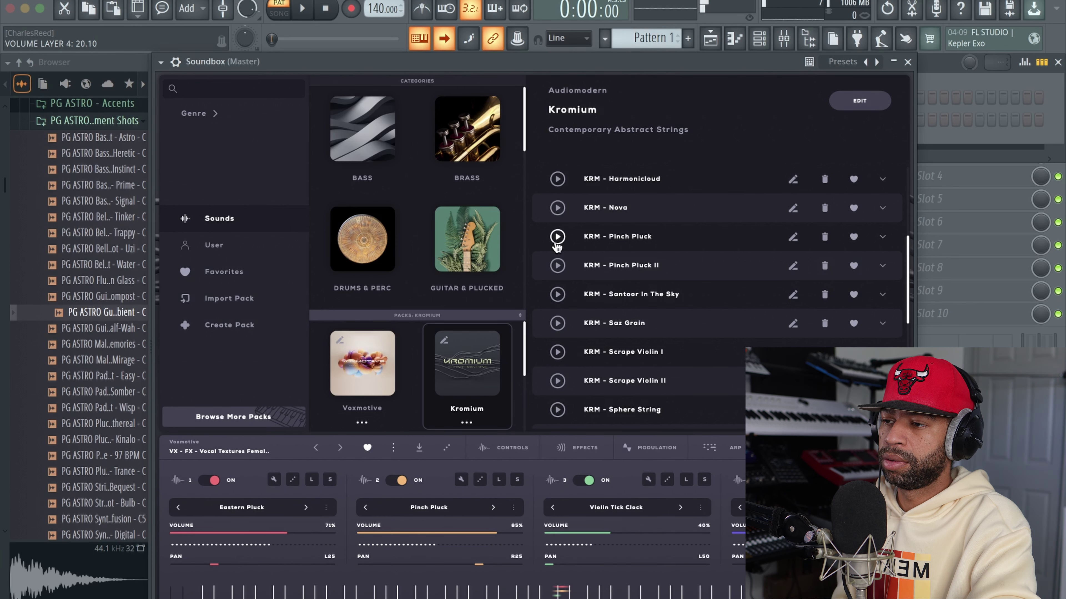
- Preview the Kromium presets Pinch Pluck II, Santoor In The Sky and Saz Grain
click(557, 265)
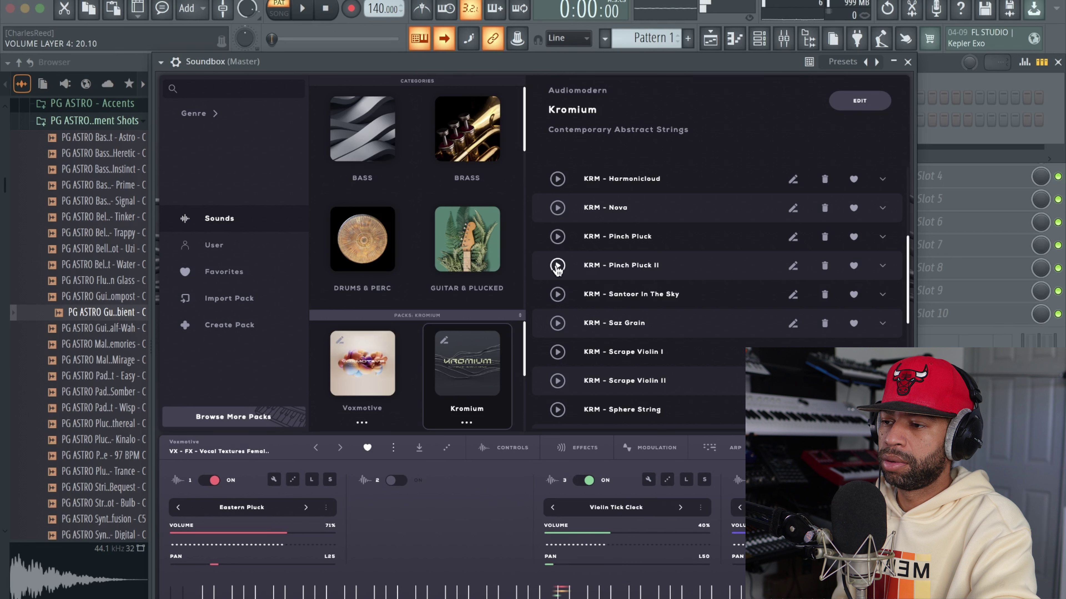
click(557, 297)
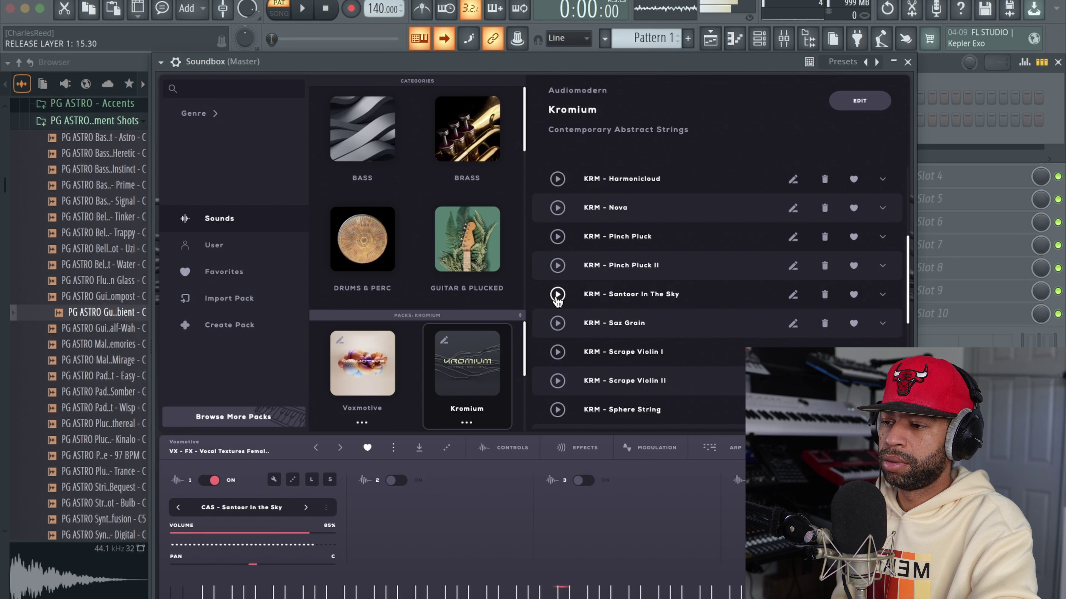
click(557, 323)
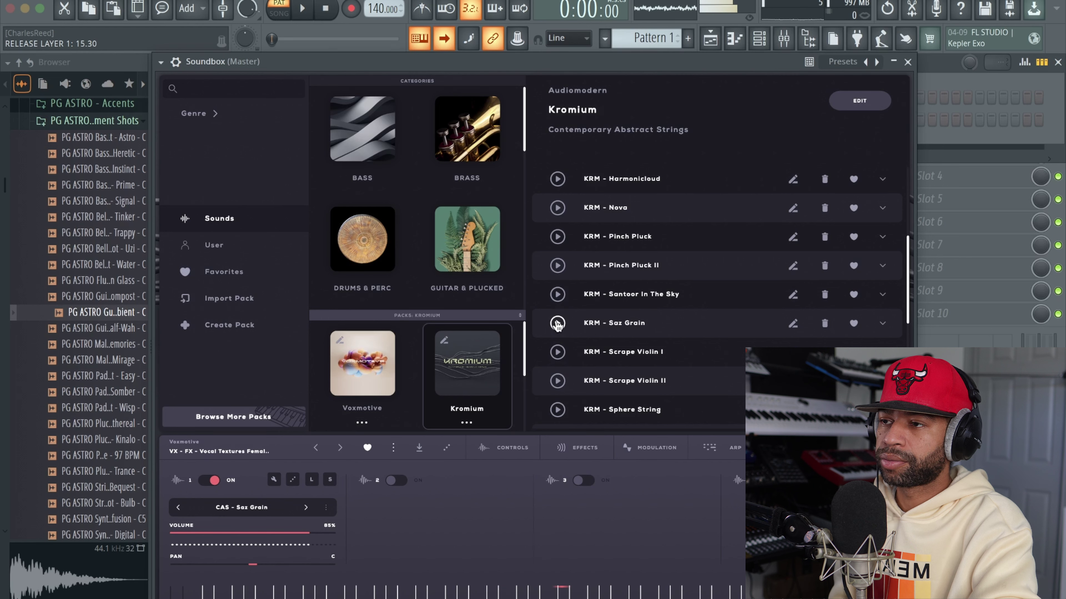
- Preview the Kromium presets ZFX Cello Chaotic Pattern, ZFX Cello Bow Drive, Subtonic Violin and Sphere String further down the list
scroll(613, 353, down, 1)
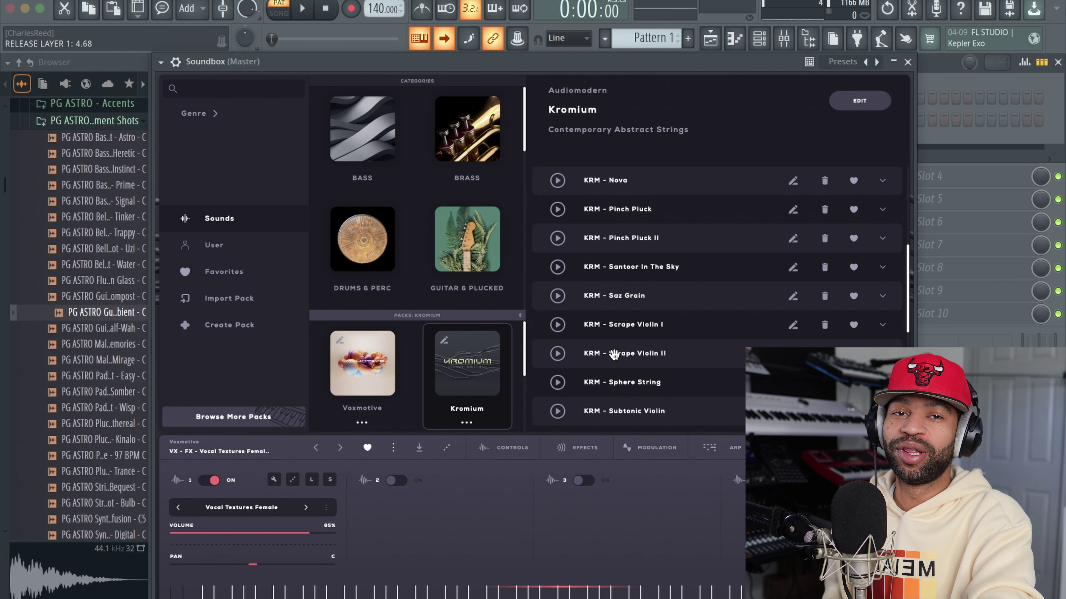
scroll(624, 329, down, 2)
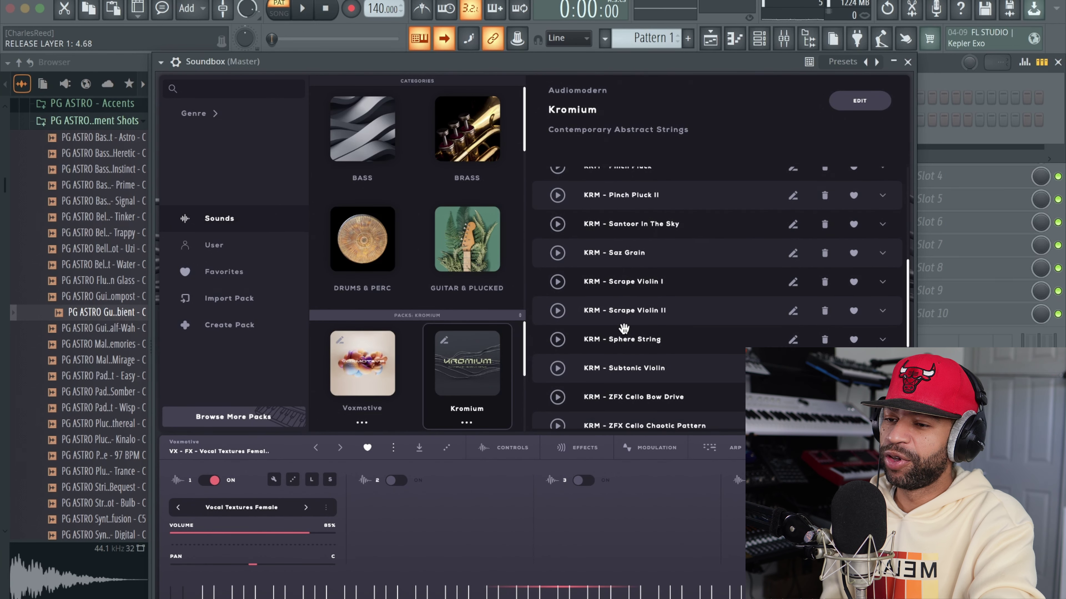
scroll(623, 342, down, 1)
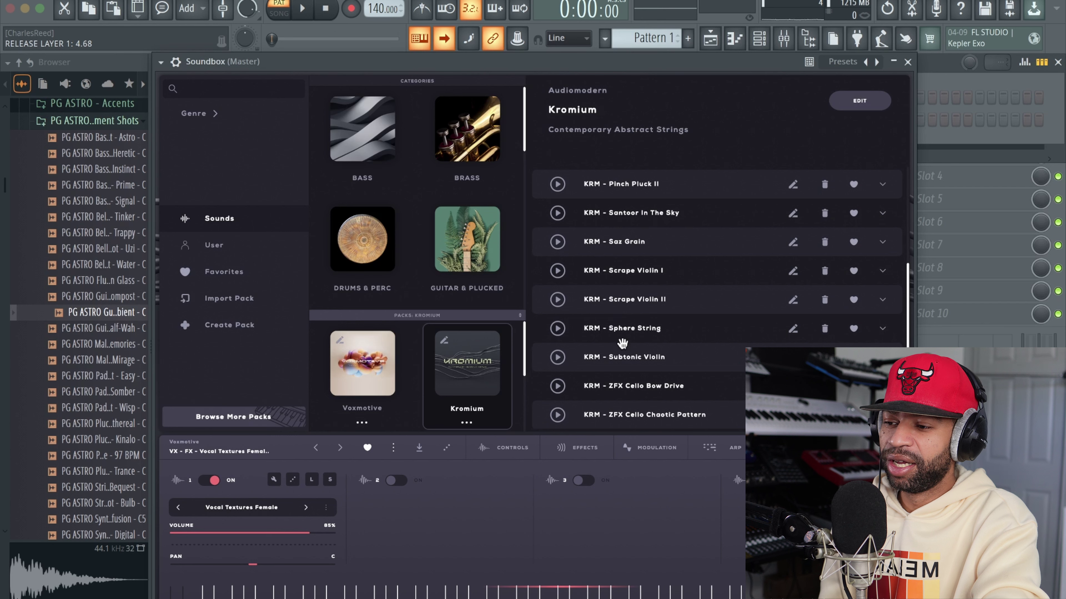
click(558, 416)
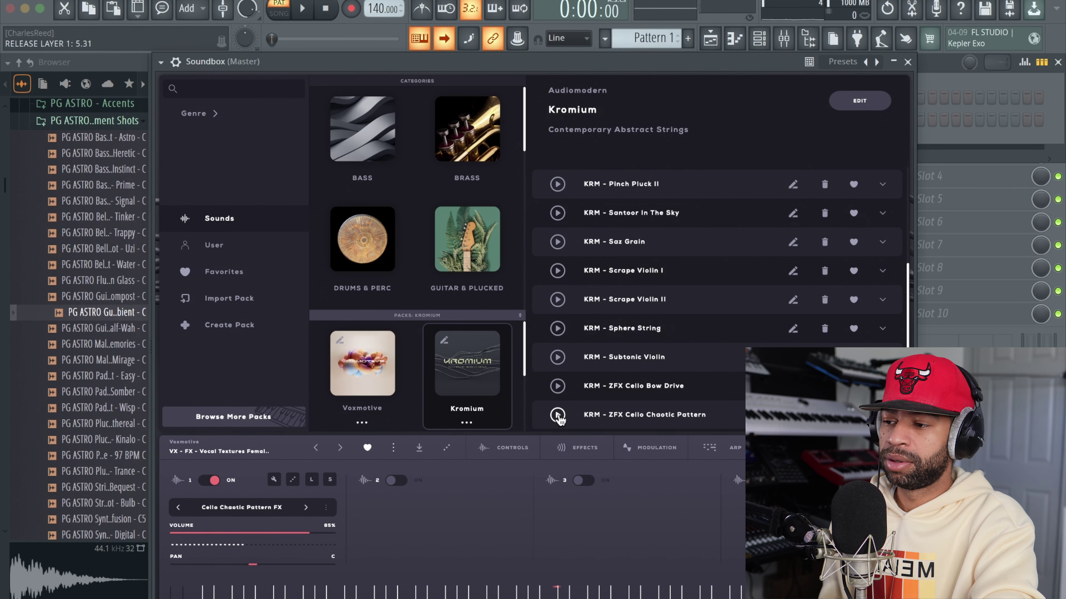
click(558, 388)
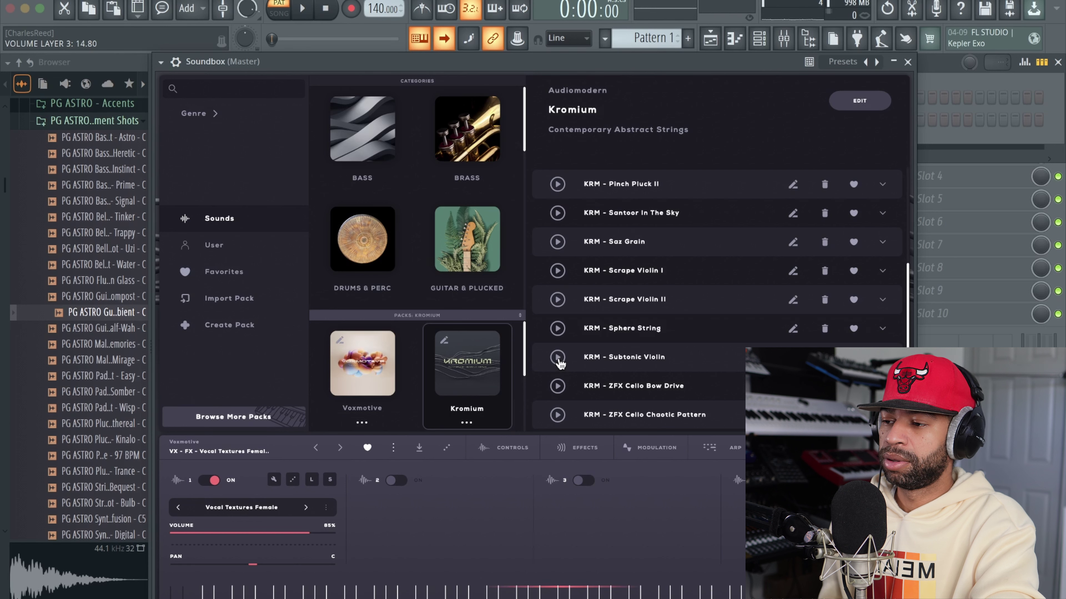
click(558, 358)
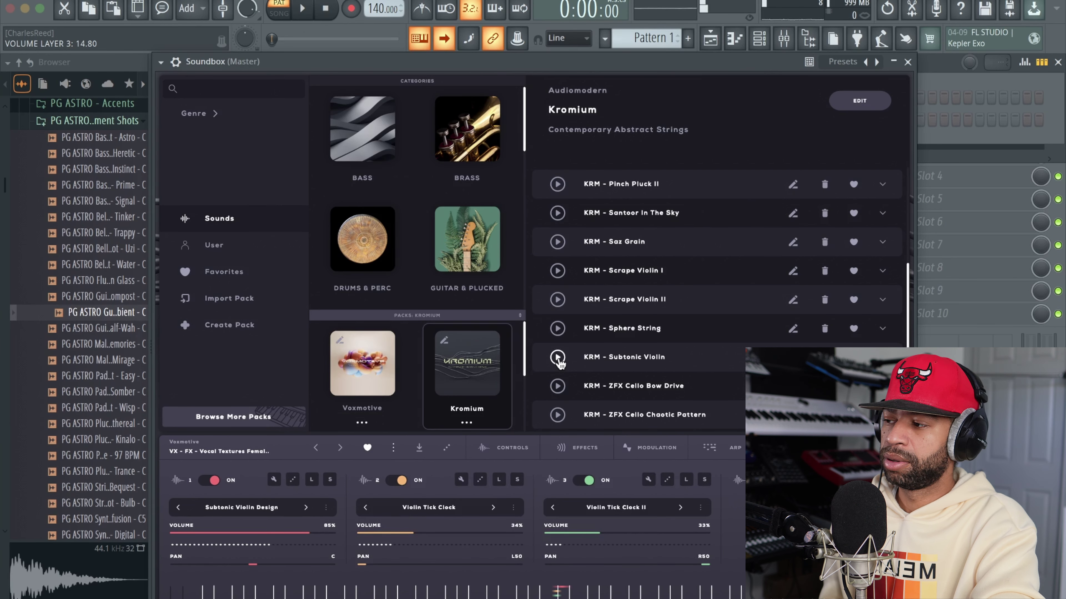
click(558, 328)
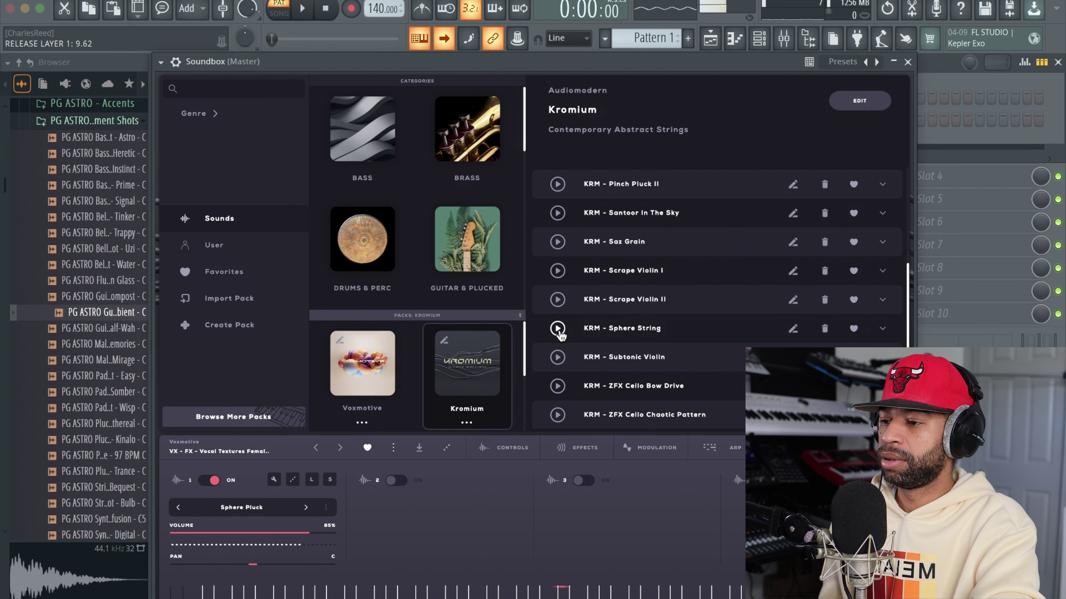
- Open the Cosmo pack and preview Metal Head Brushed, Metal Head Picked, Mist Sweep, Oceanic and Odyssey Drone
scroll(447, 384, down, 2)
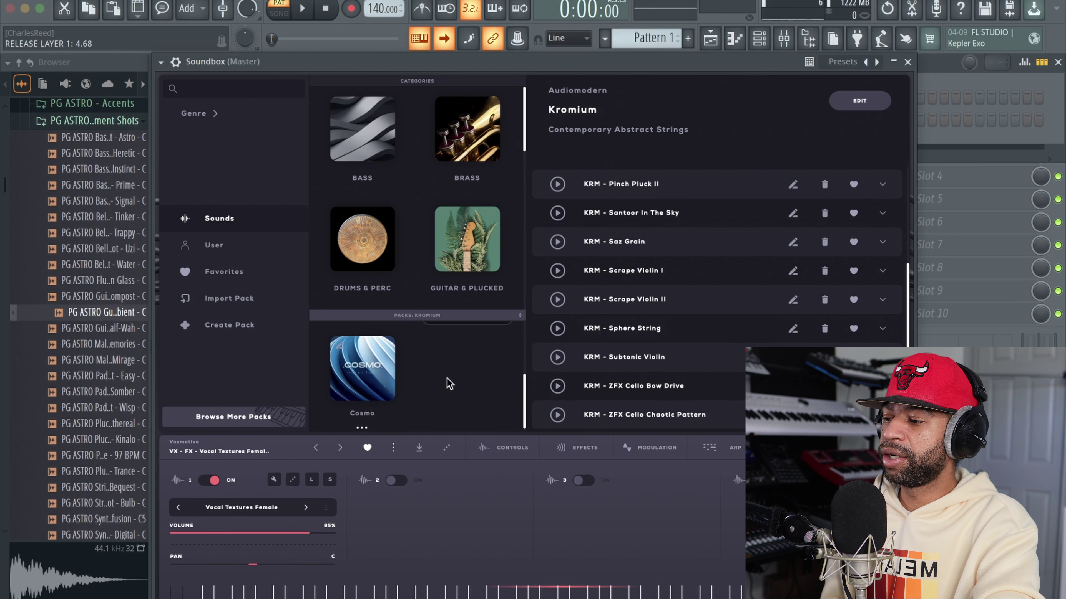
click(353, 368)
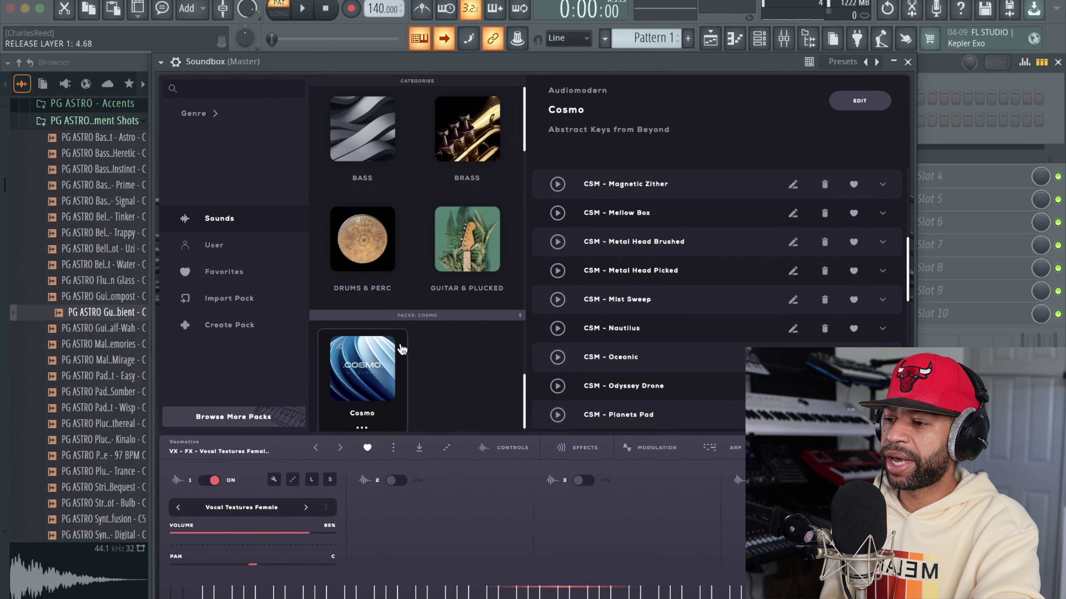
click(557, 243)
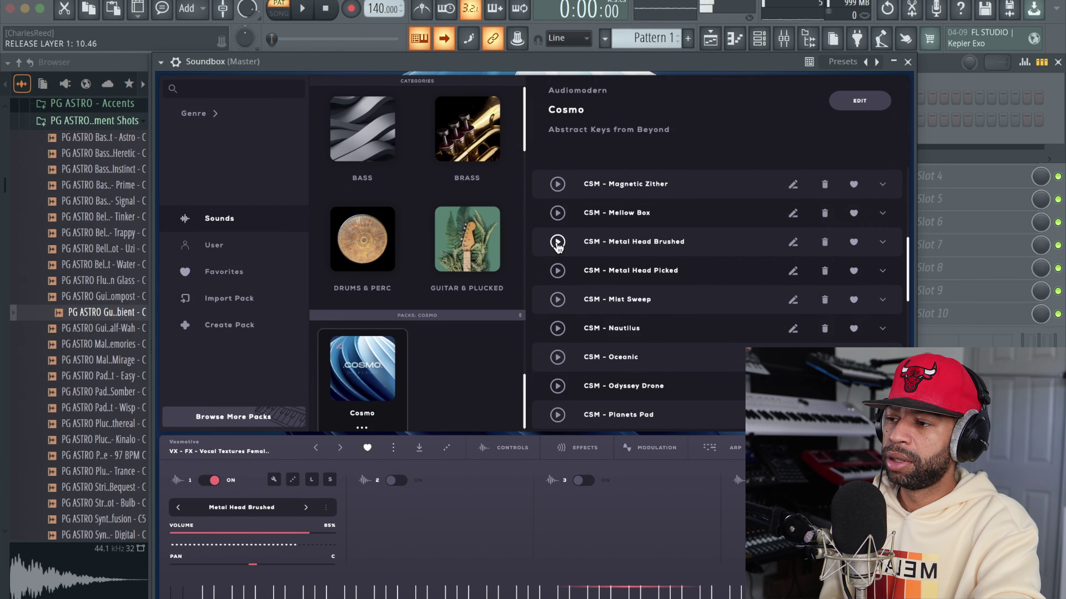
click(557, 271)
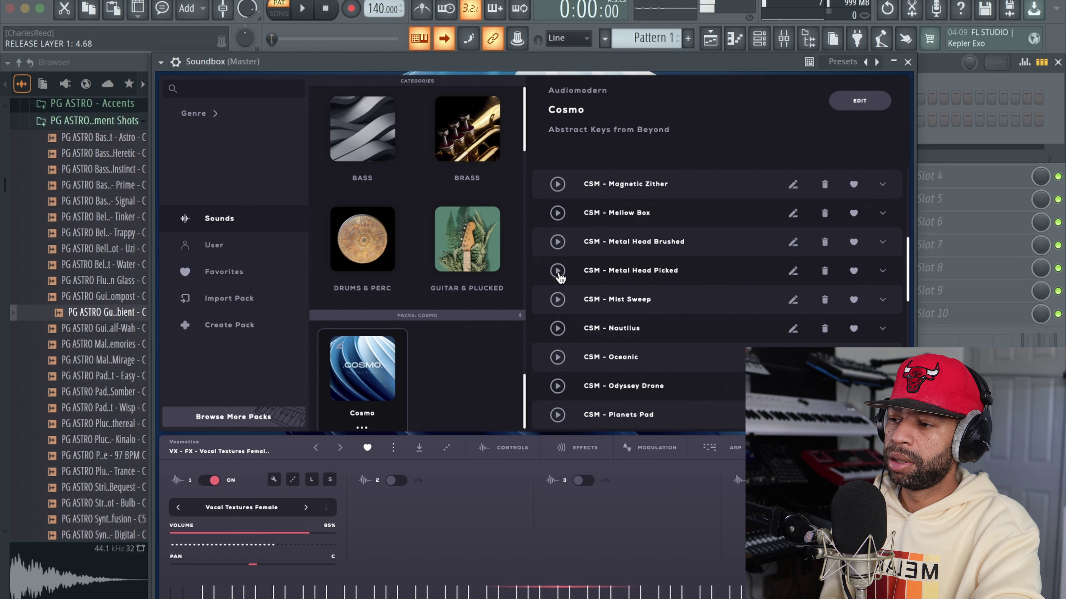
click(557, 300)
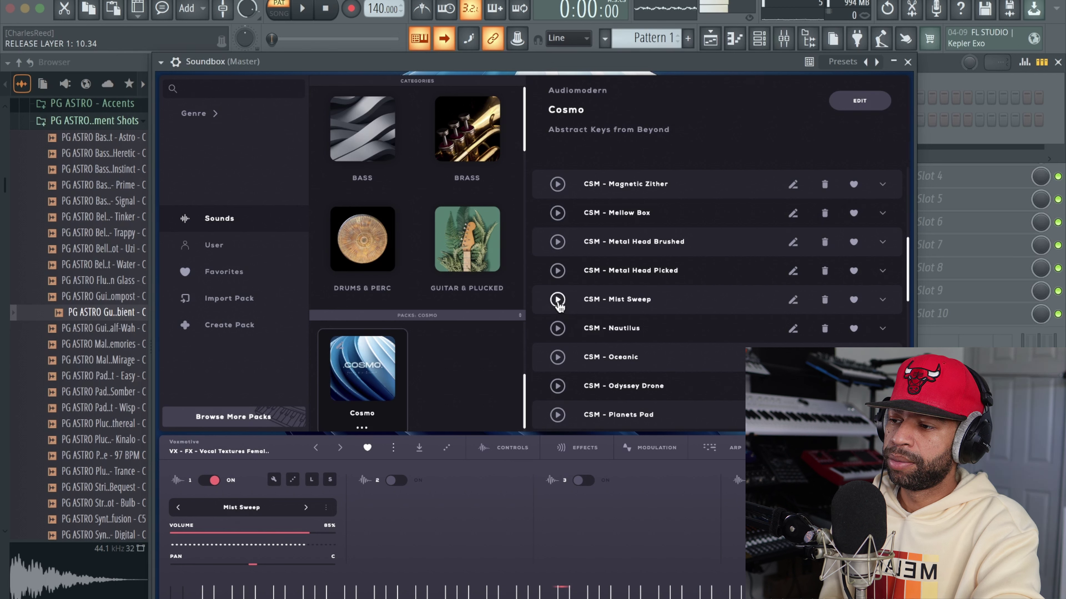
click(557, 358)
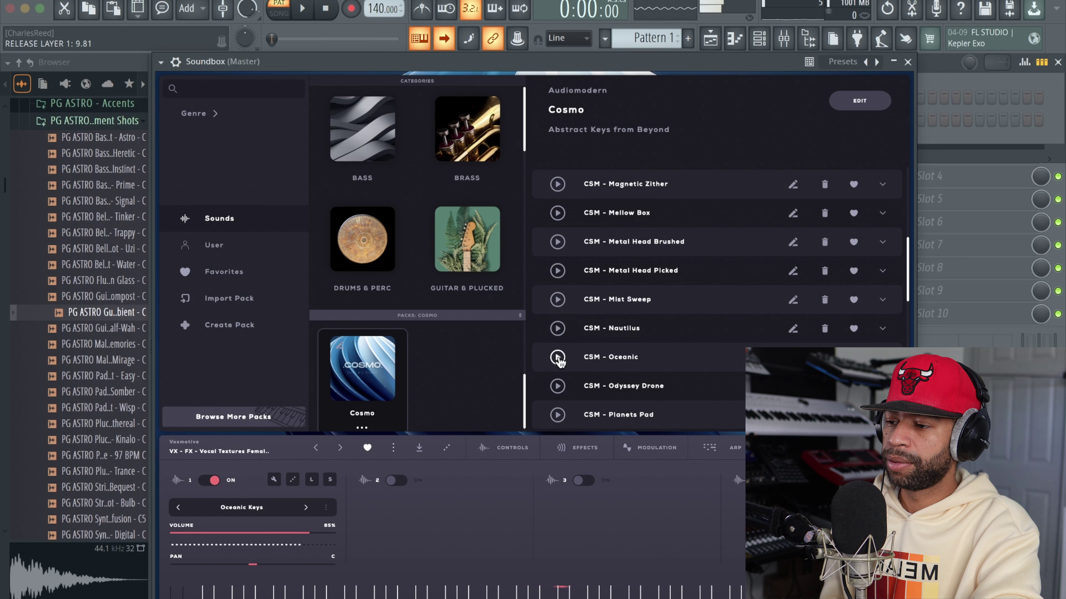
click(558, 386)
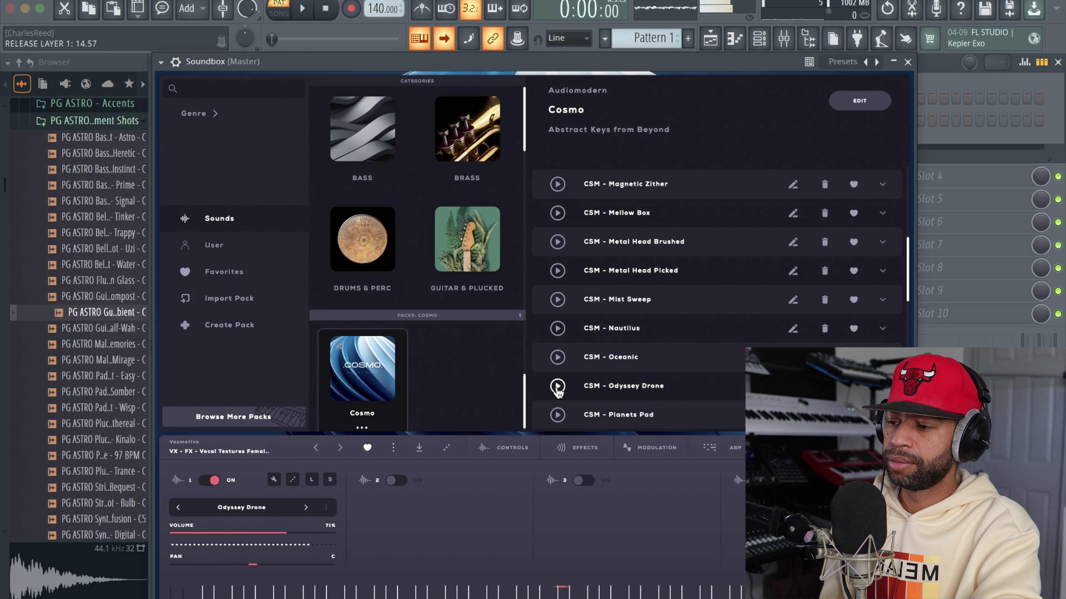
click(558, 387)
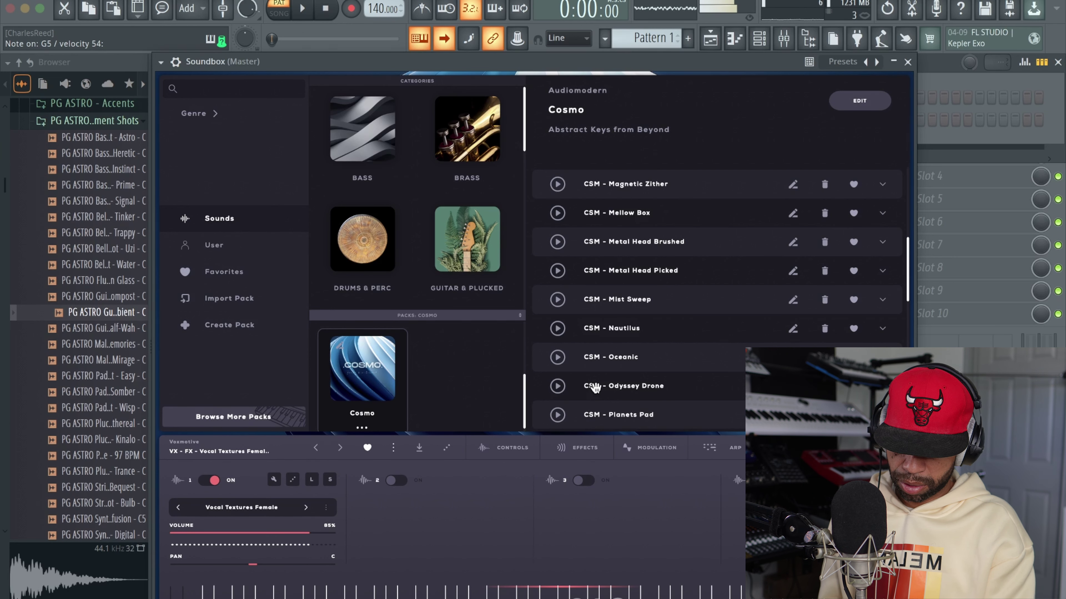
- Audition the Cosmo presets Odyssey Drone, Planets Pad and Sleepless Pad by loading each one and playing notes
click(596, 386)
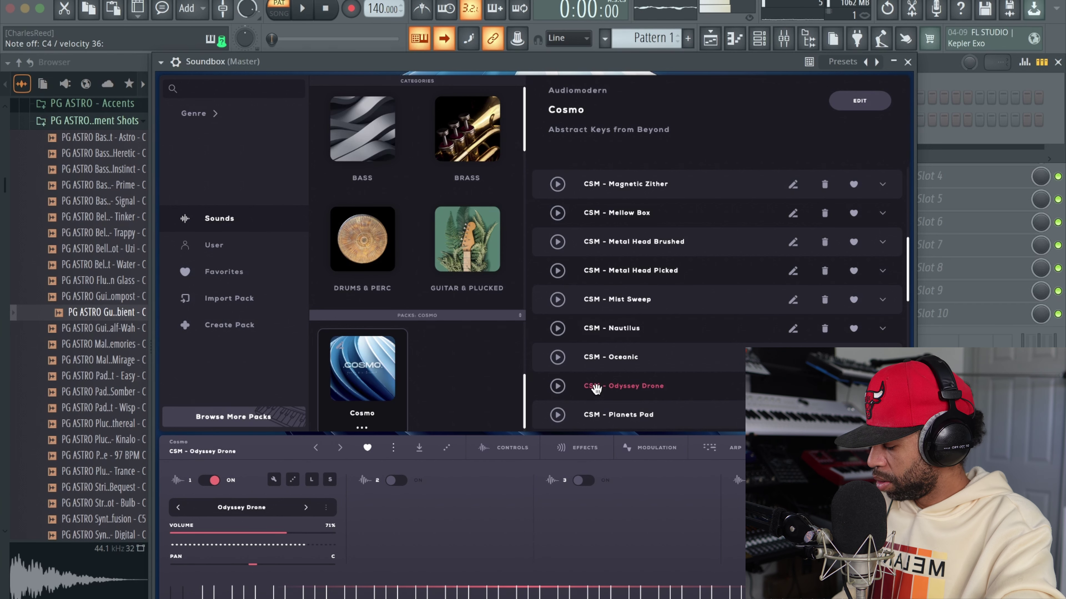
scroll(596, 394, down, 1)
scroll(596, 397, down, 1)
click(620, 373)
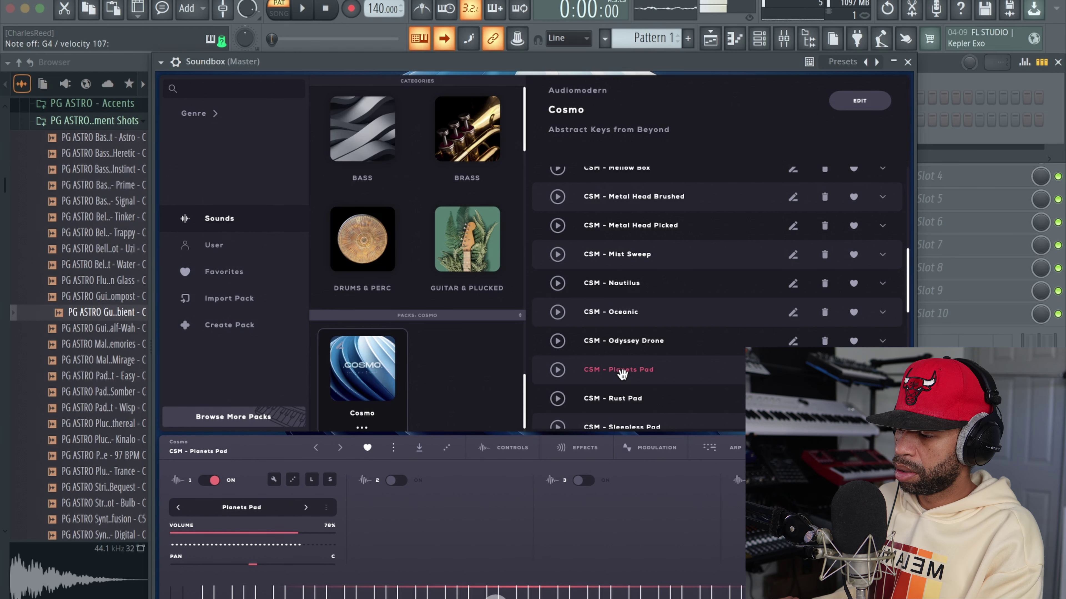
scroll(637, 369, down, 3)
click(647, 310)
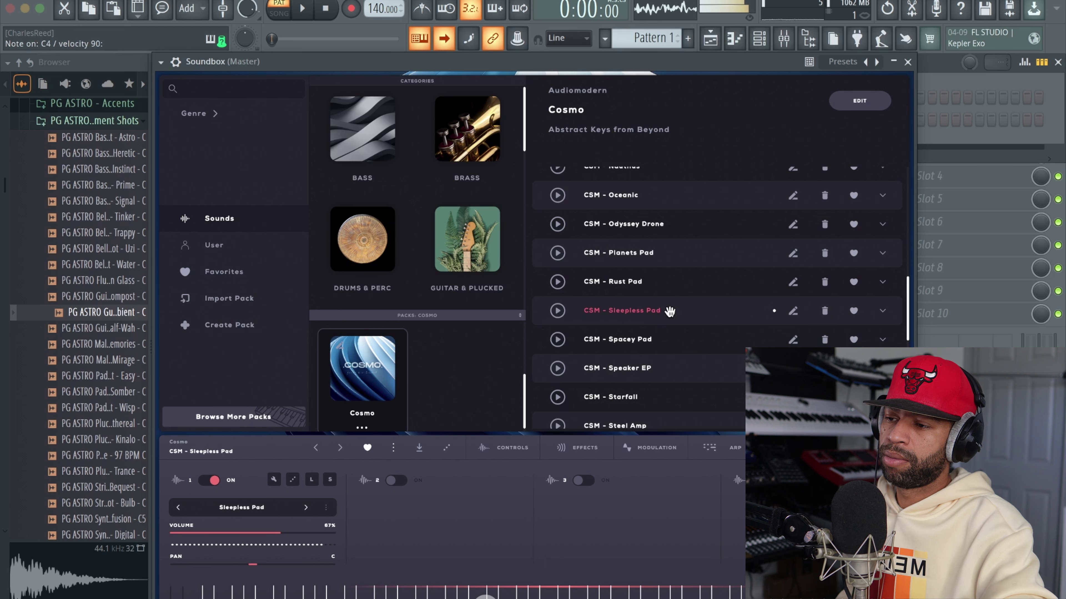
- Audition the Cosmo presets Speaker EP, Starfall and Steel Amp by loading each one and playing notes
scroll(652, 332, down, 1)
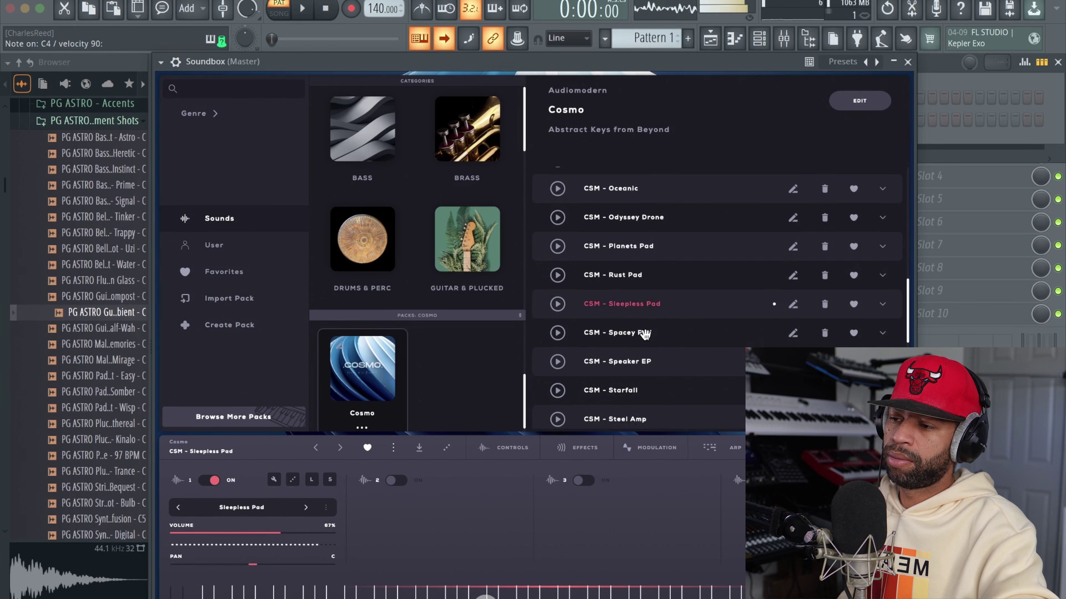
click(636, 366)
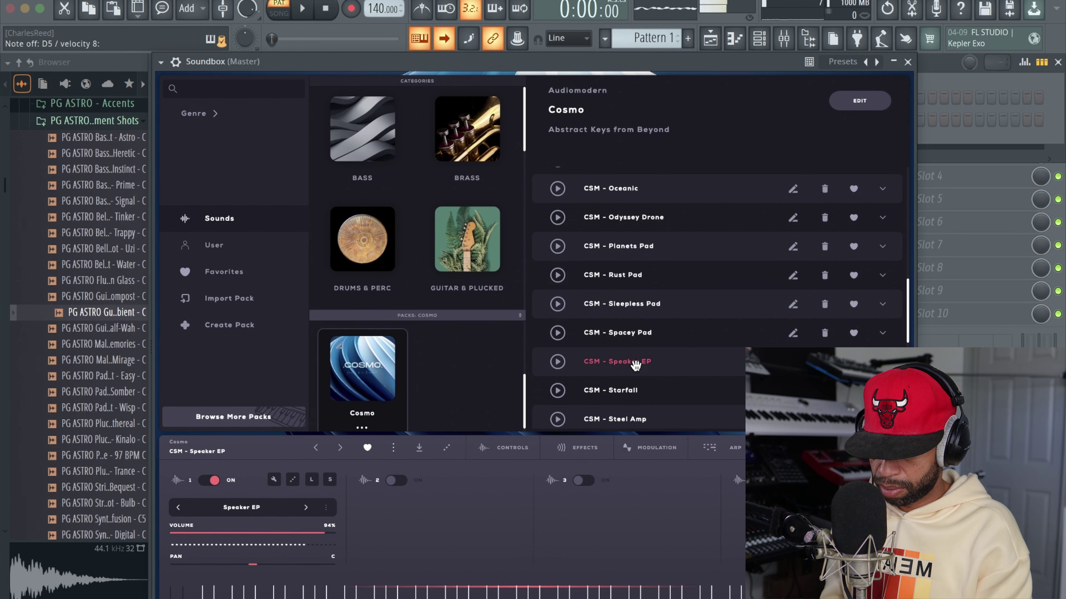
click(628, 390)
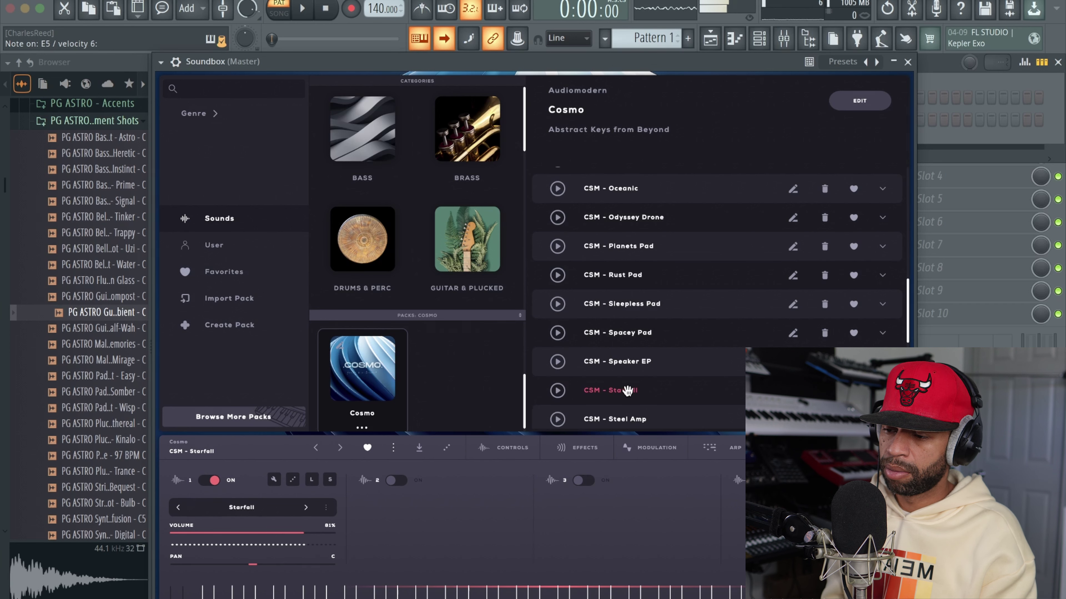
click(618, 420)
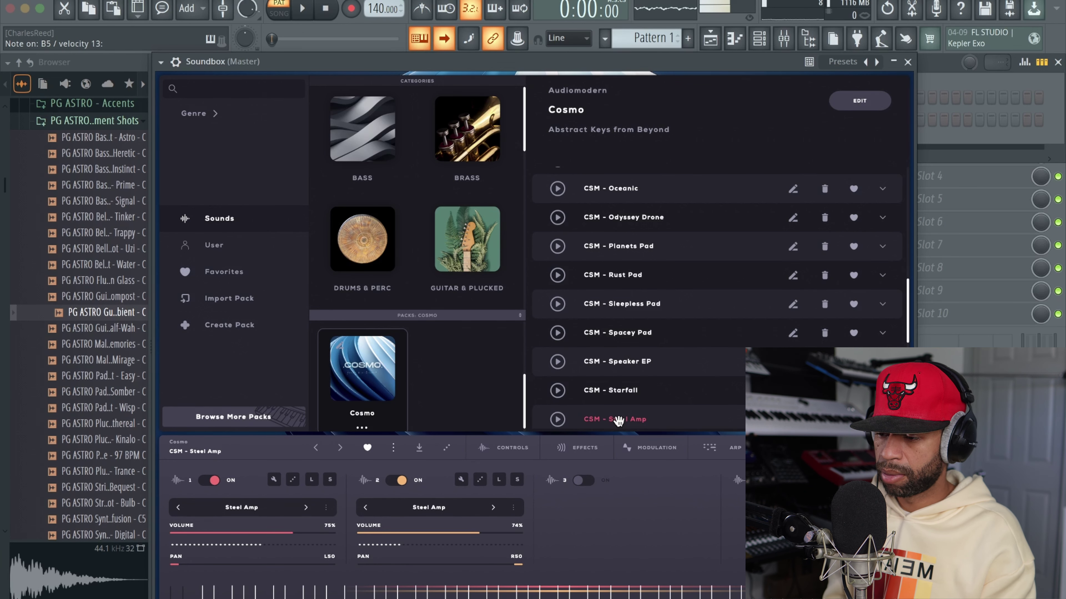
- Load the Cosmo presets ZFX Abstract Piano Hits 1 and 2 in turn, and replace them with ZFX Zither Reverse
scroll(618, 420, down, 3)
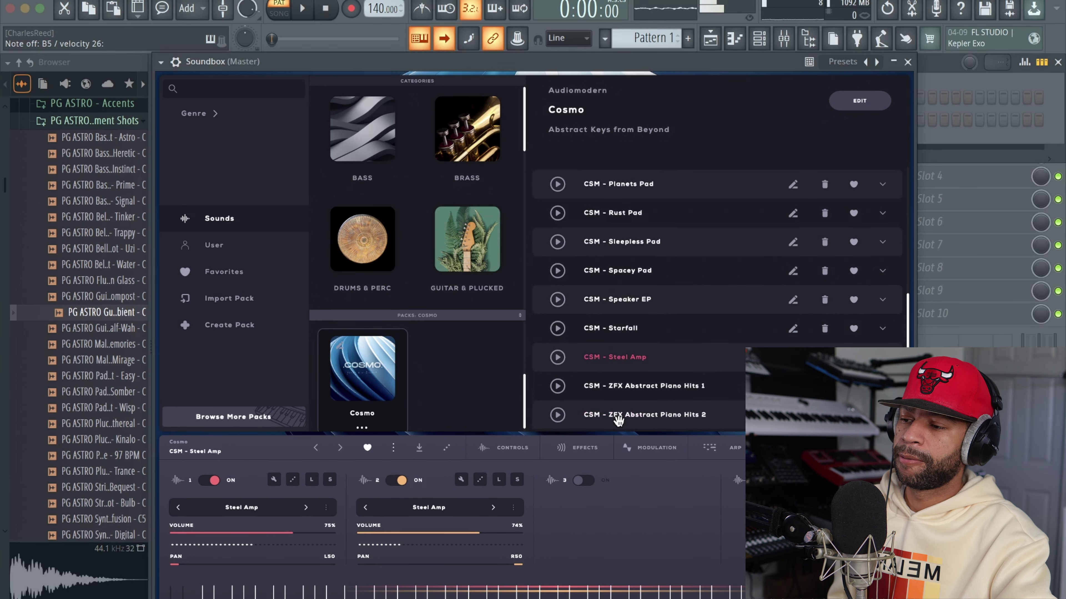
click(653, 364)
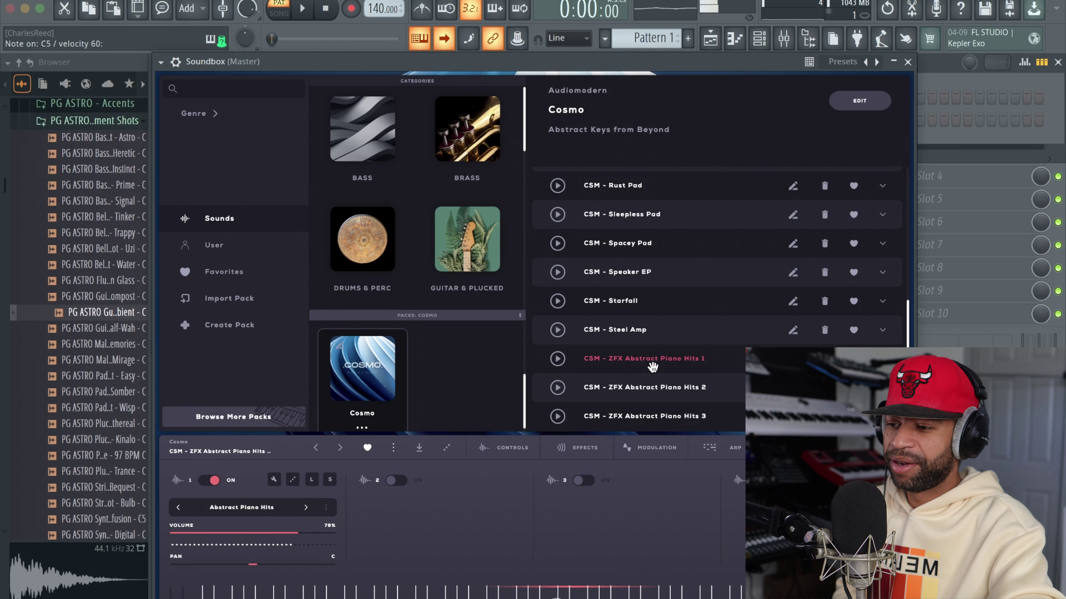
click(652, 388)
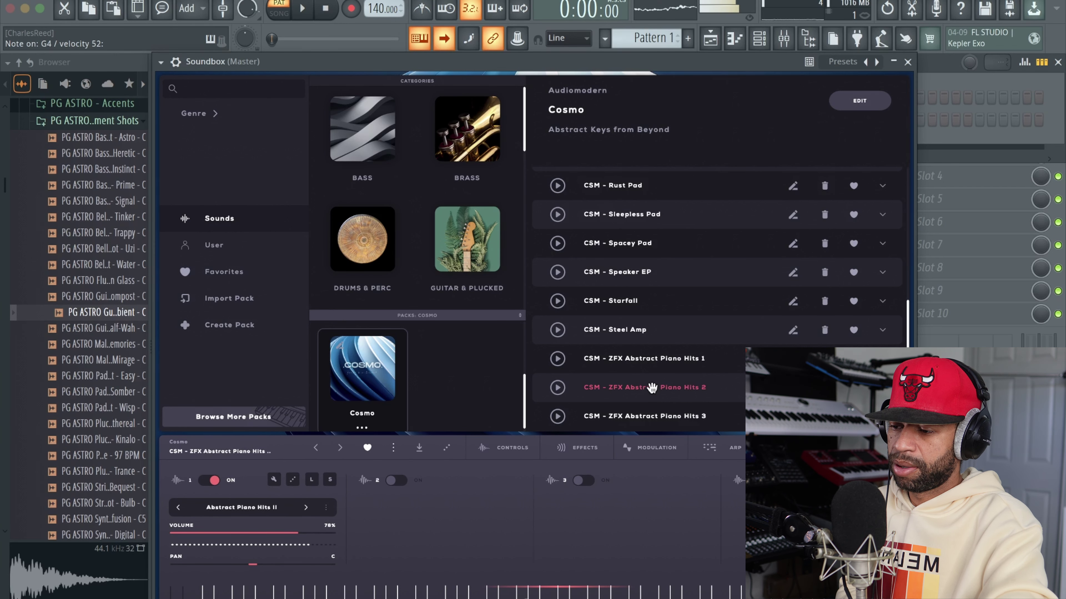
scroll(651, 387, down, 3)
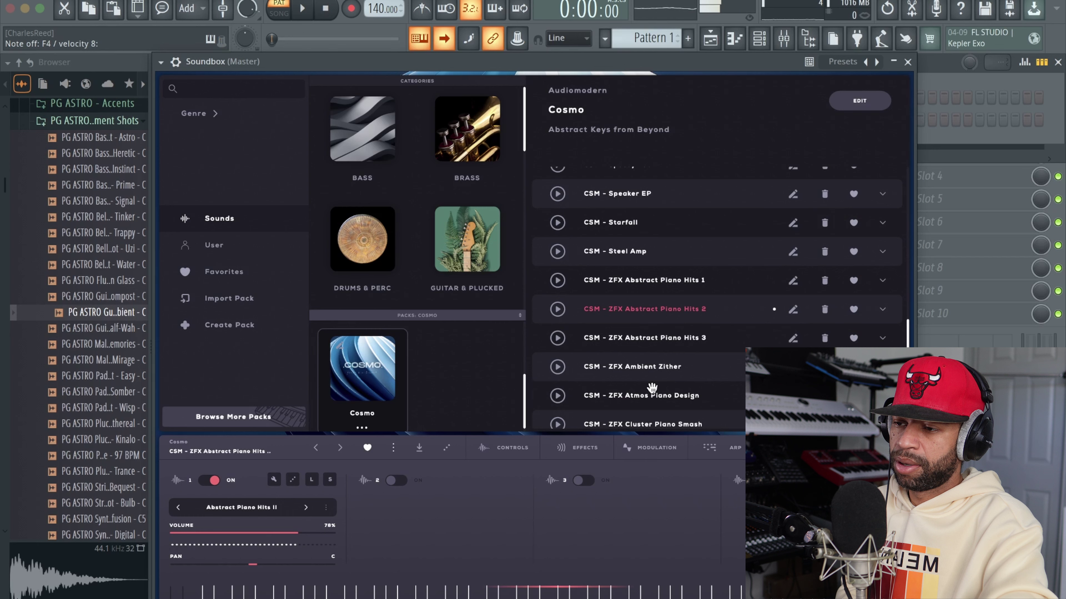
scroll(652, 387, down, 7)
click(652, 386)
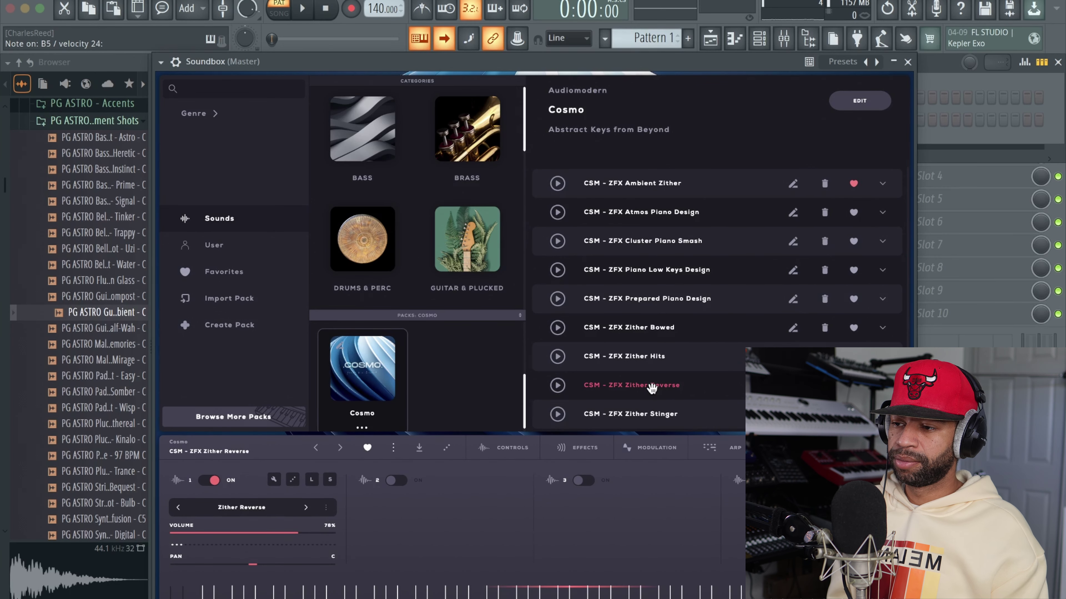